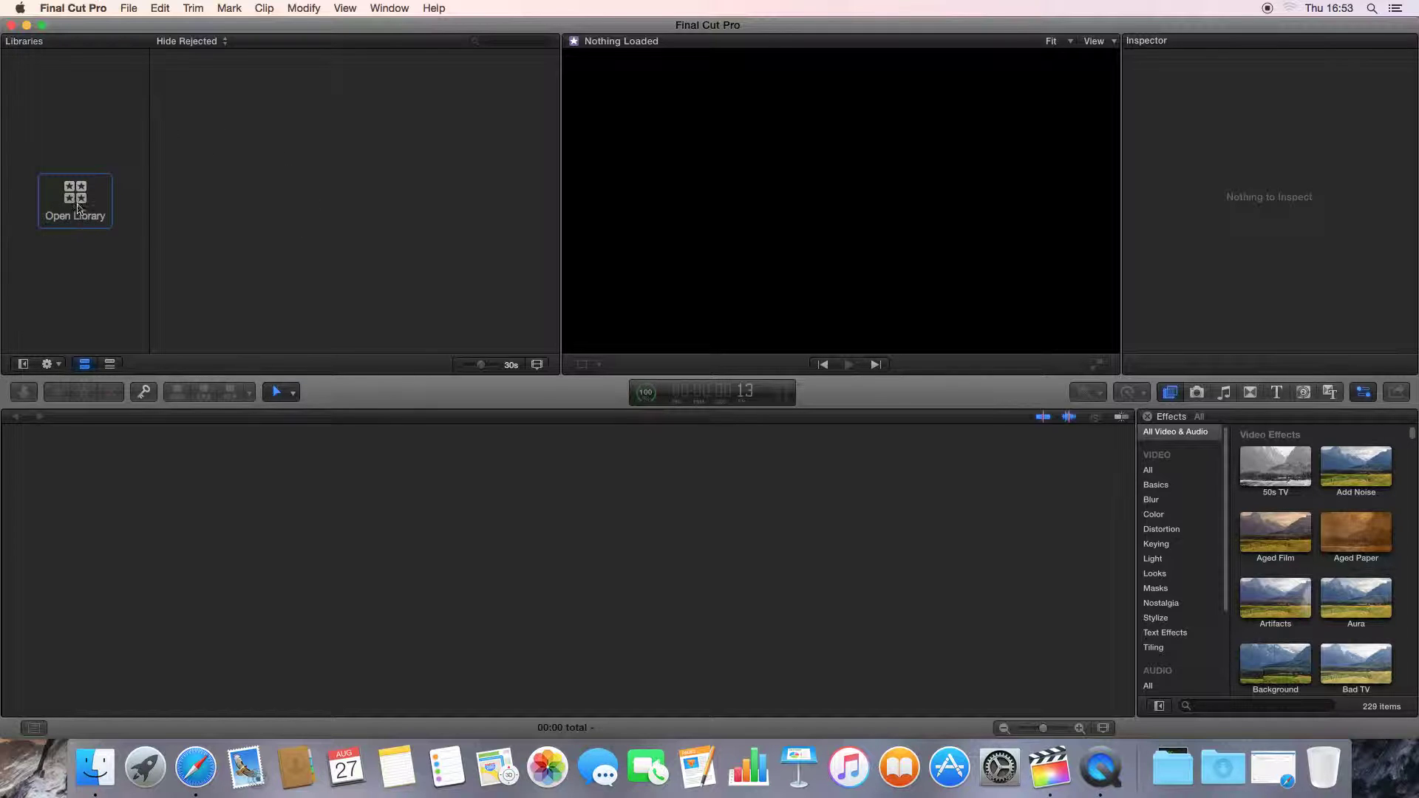
Step: Start a new library named 'Promotional film Master Library', saved in Documents
left_click(78, 201)
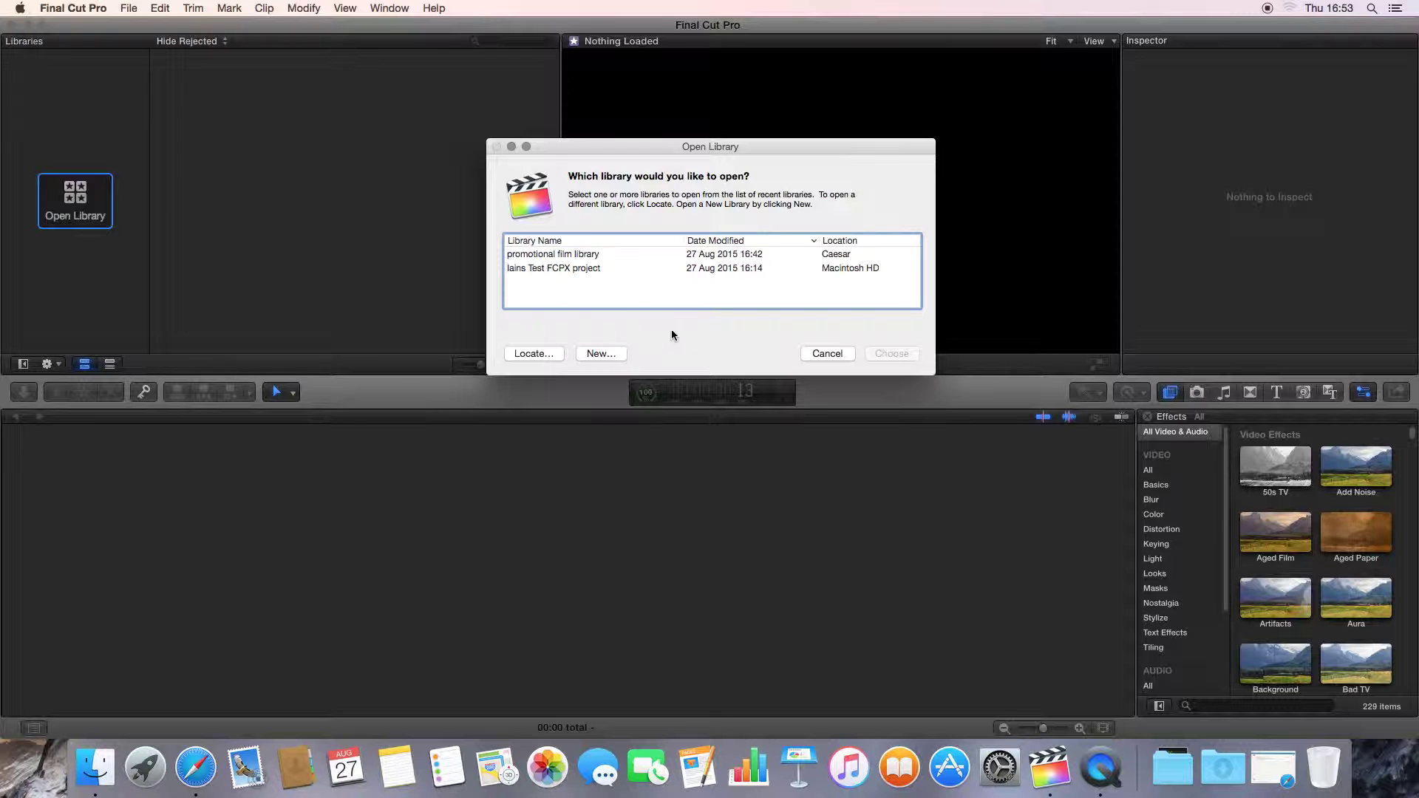
left_click(600, 353)
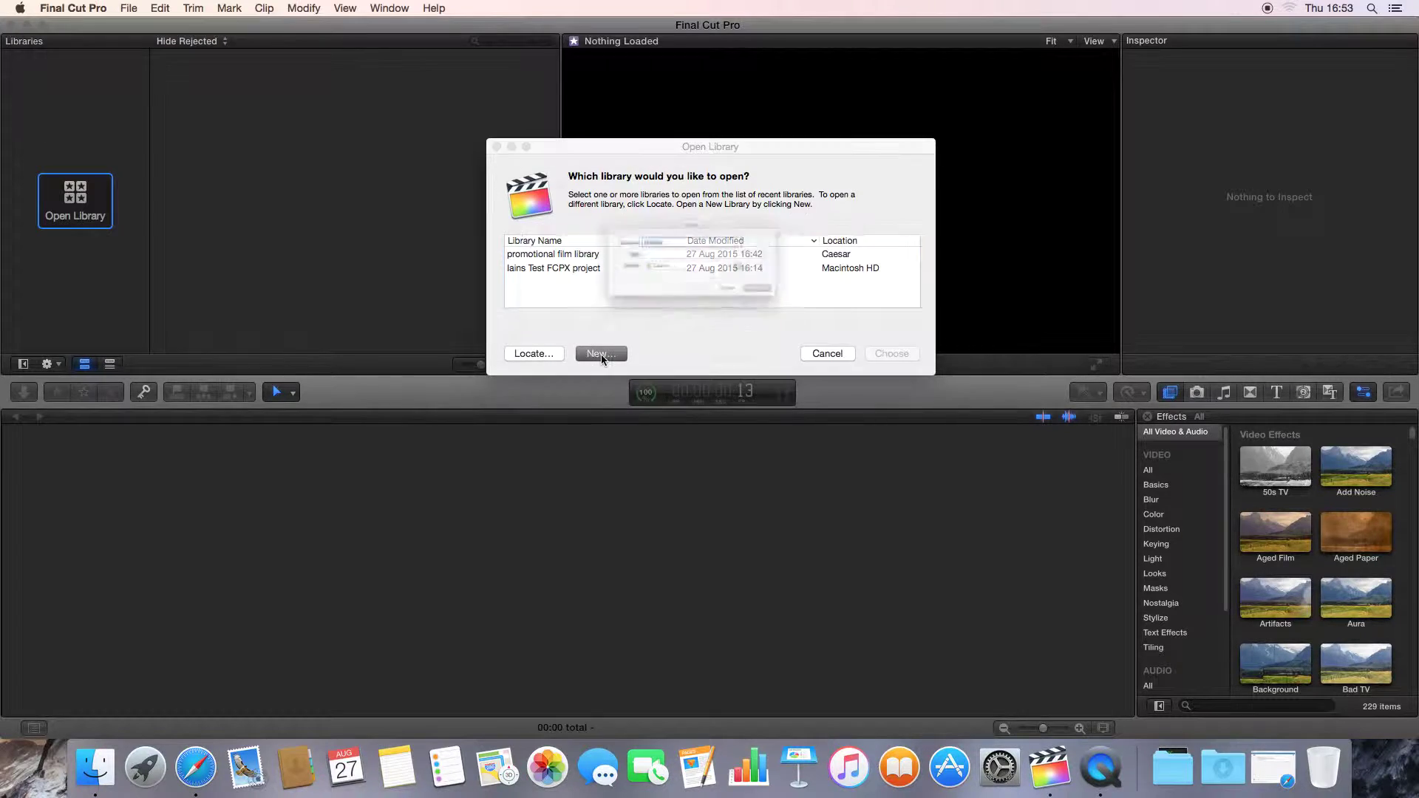
left_click(648, 230)
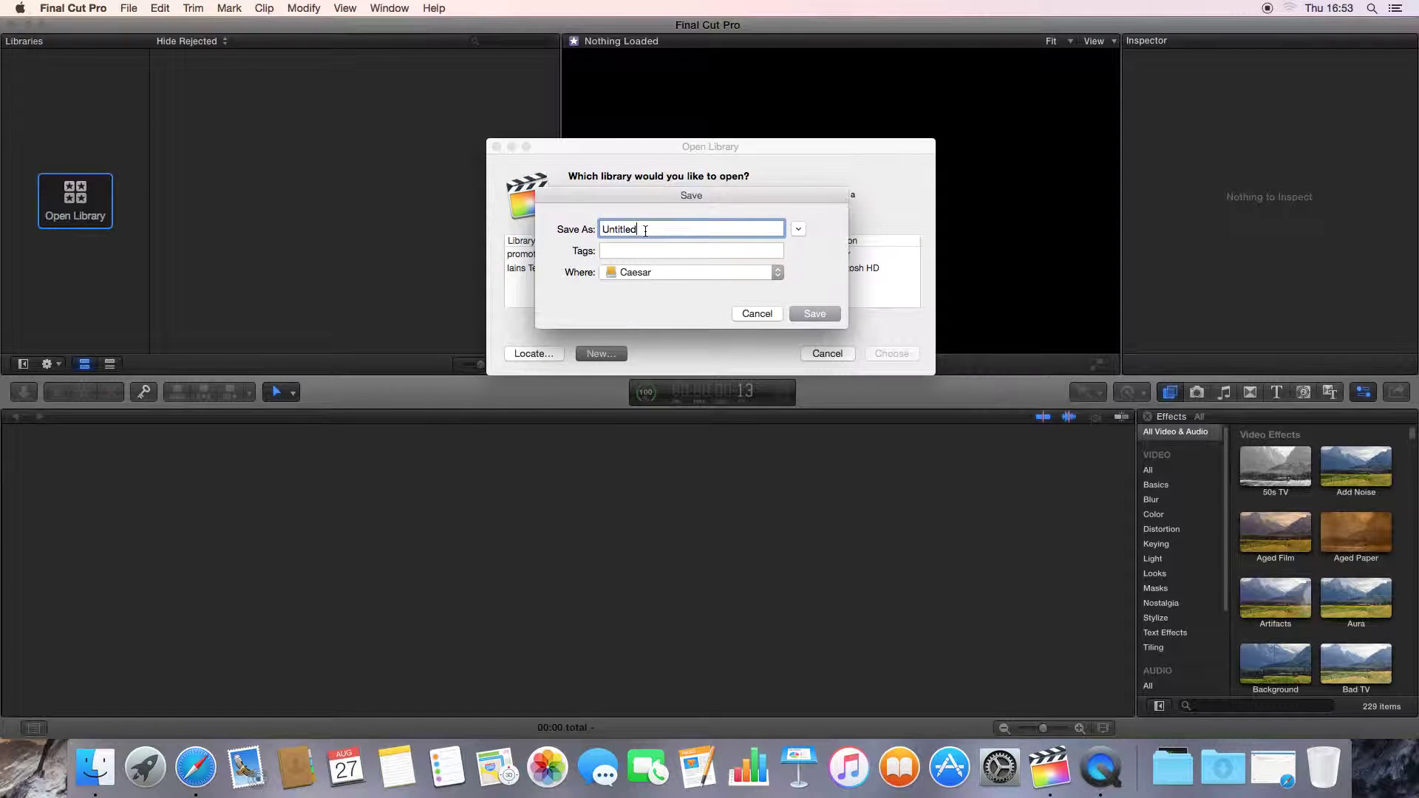
double_click(602, 229)
type("Promotional film Master Library")
left_click(711, 272)
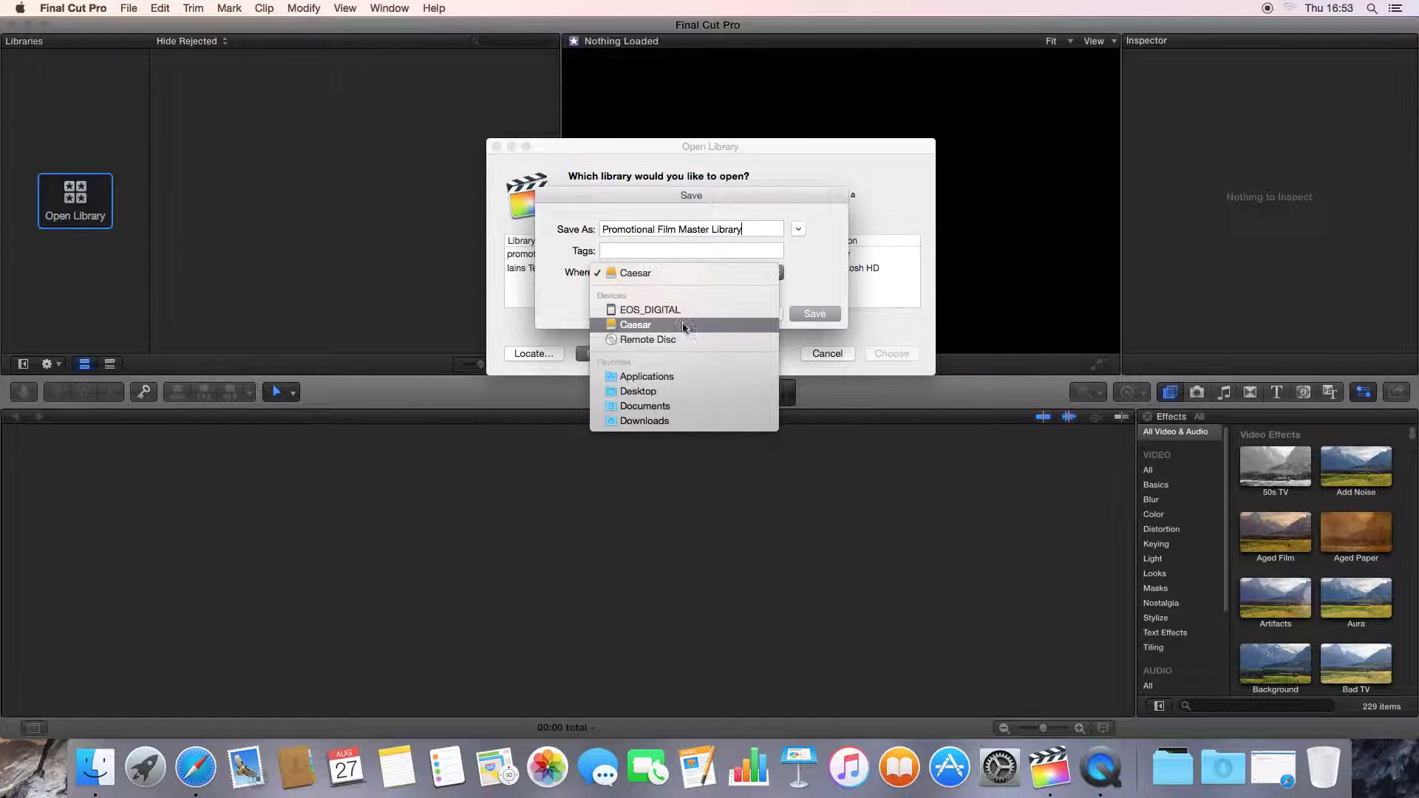
left_click(654, 407)
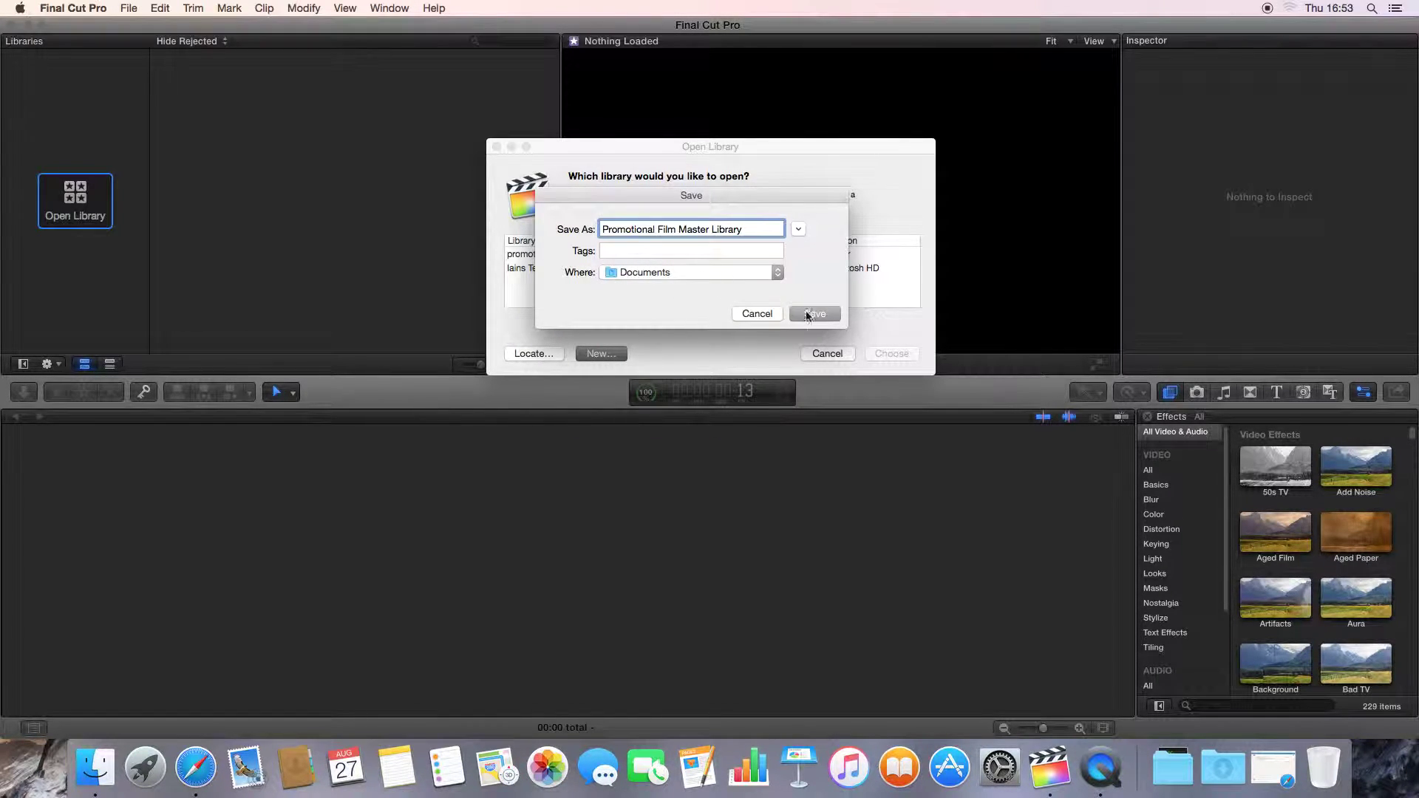
Step: Create the new library and check its contents in the Libraries sidebar
key("Return")
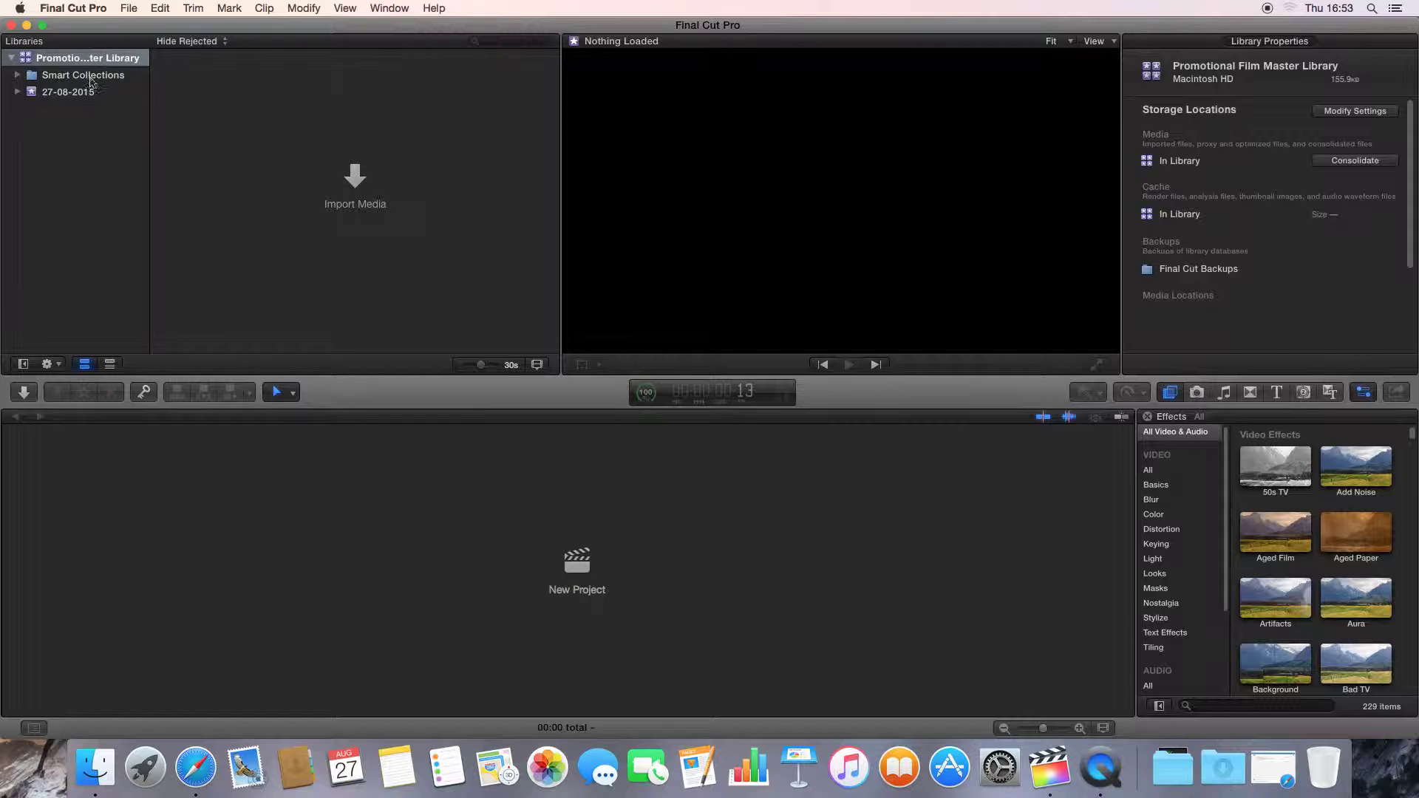
left_click(12, 58)
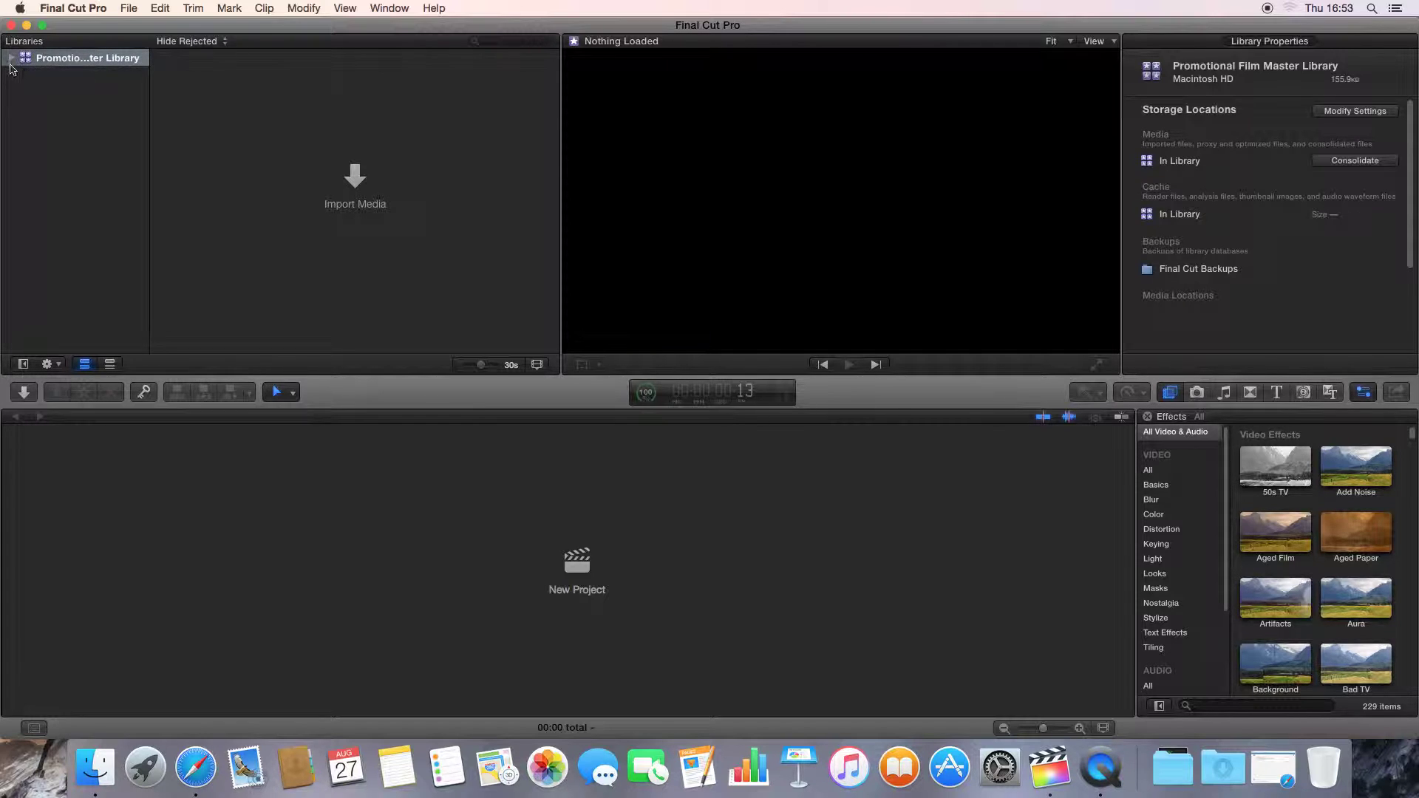
left_click(11, 59)
Step: Rename the 27-08-2015 event to 'college exterior shots'
left_click(32, 95)
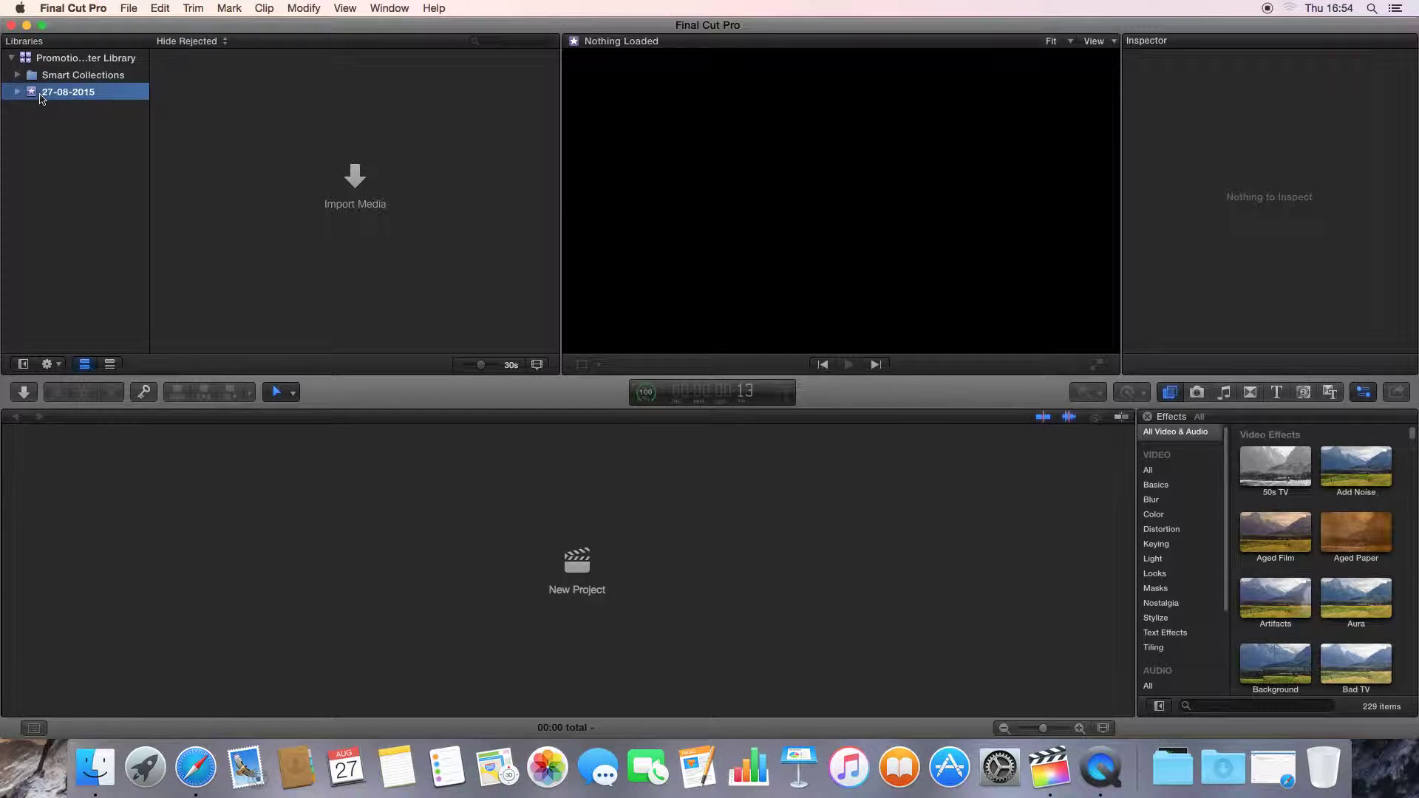
left_click(92, 94)
type("college ex")
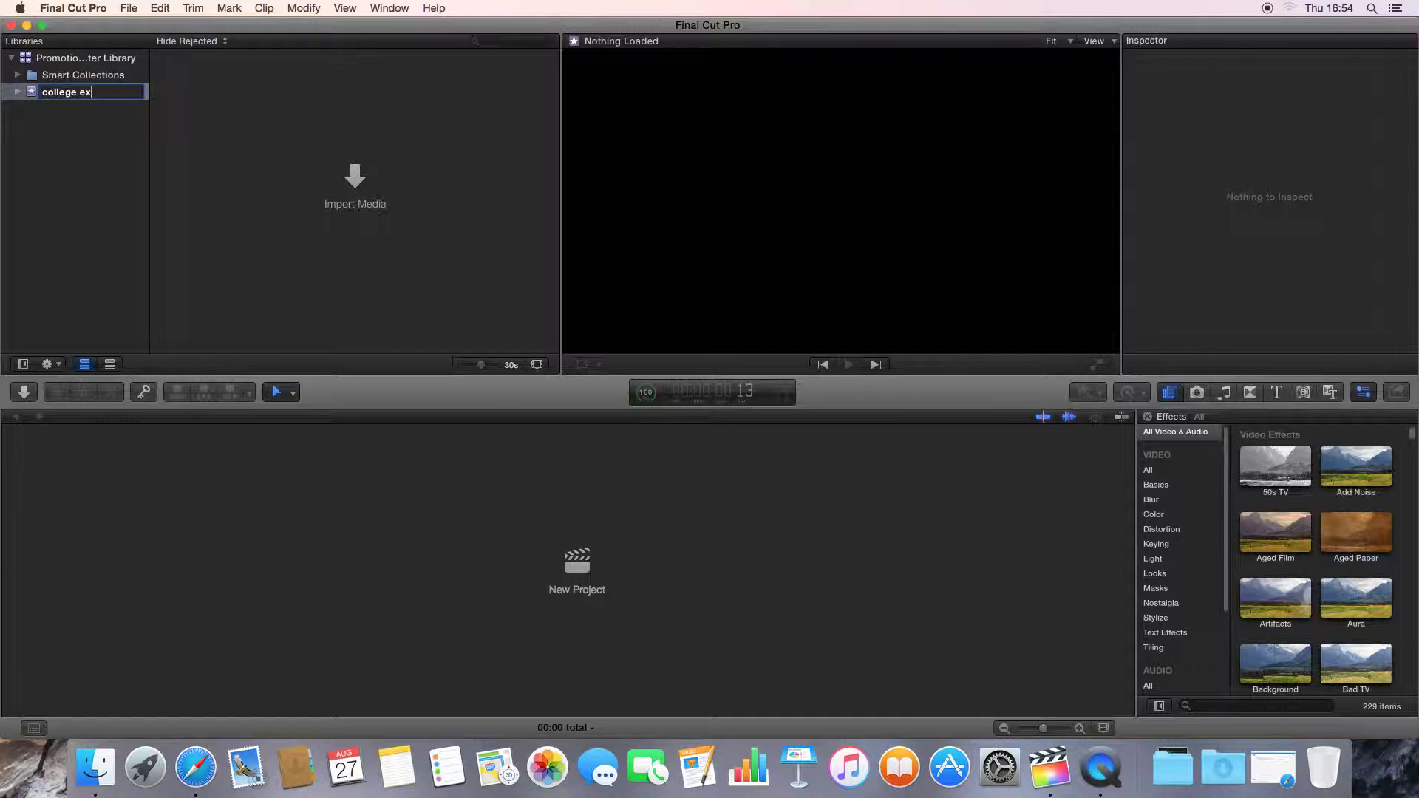
type("terior shots")
key("Return")
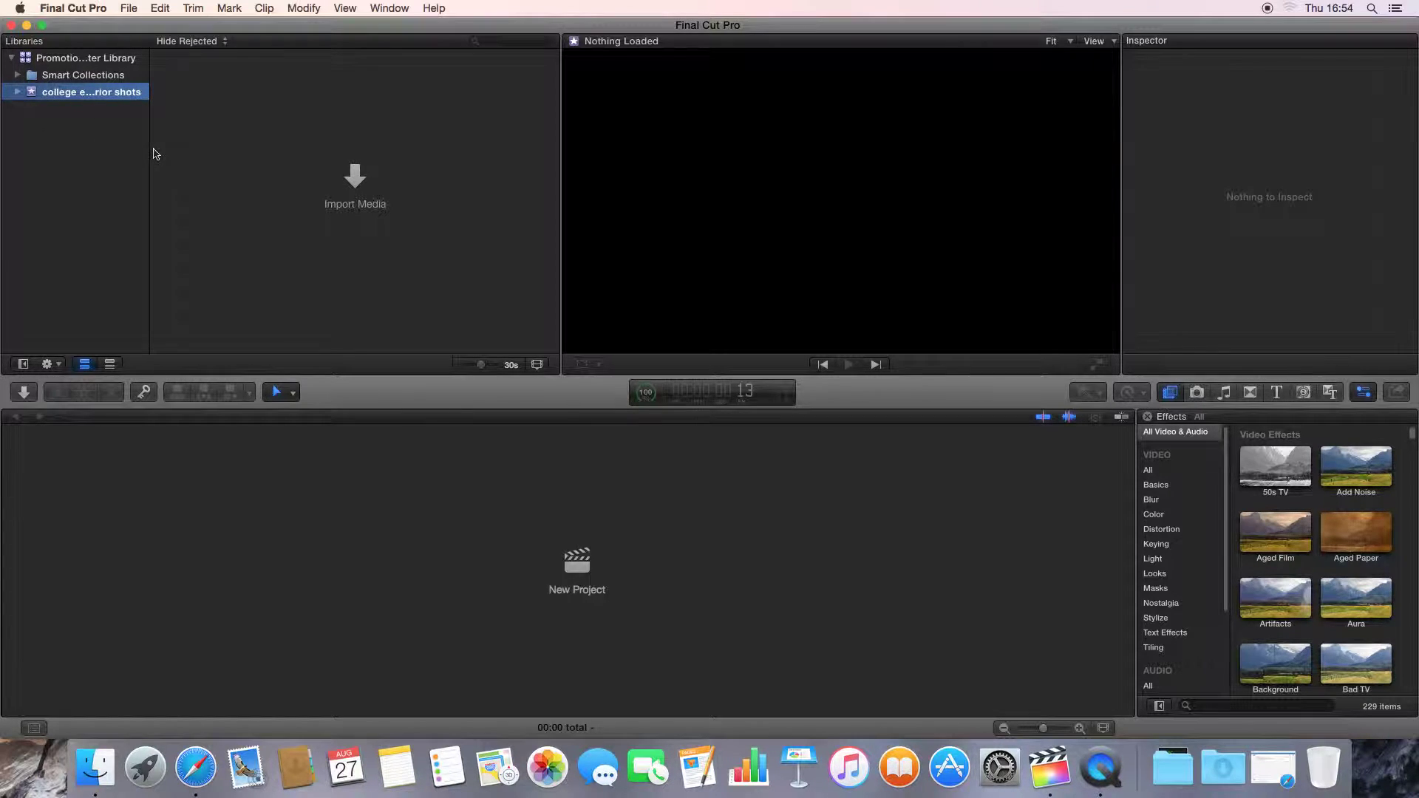
Step: Widen the Libraries sidebar and reselect the college exterior shots event
left_click_drag(150, 149, 190, 140)
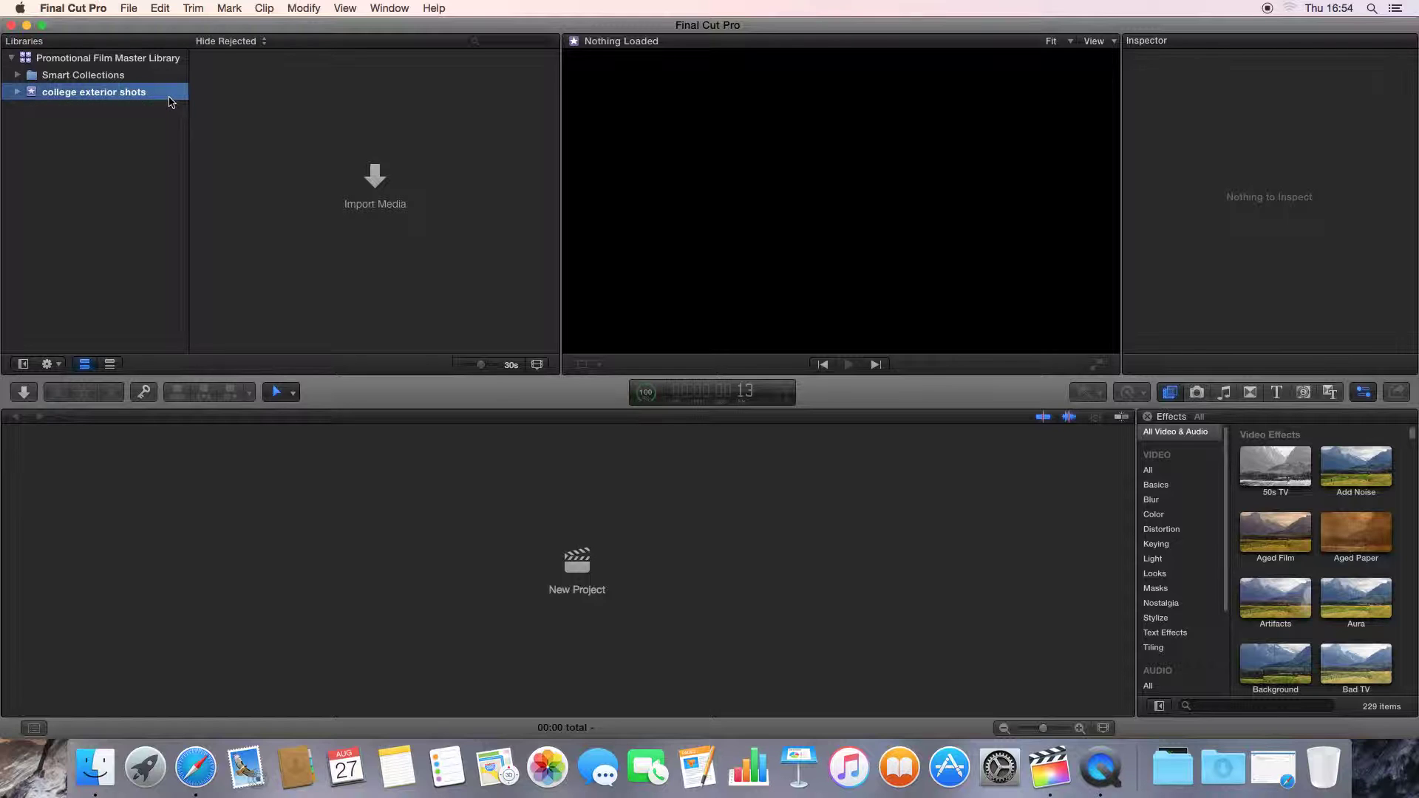
left_click(244, 181)
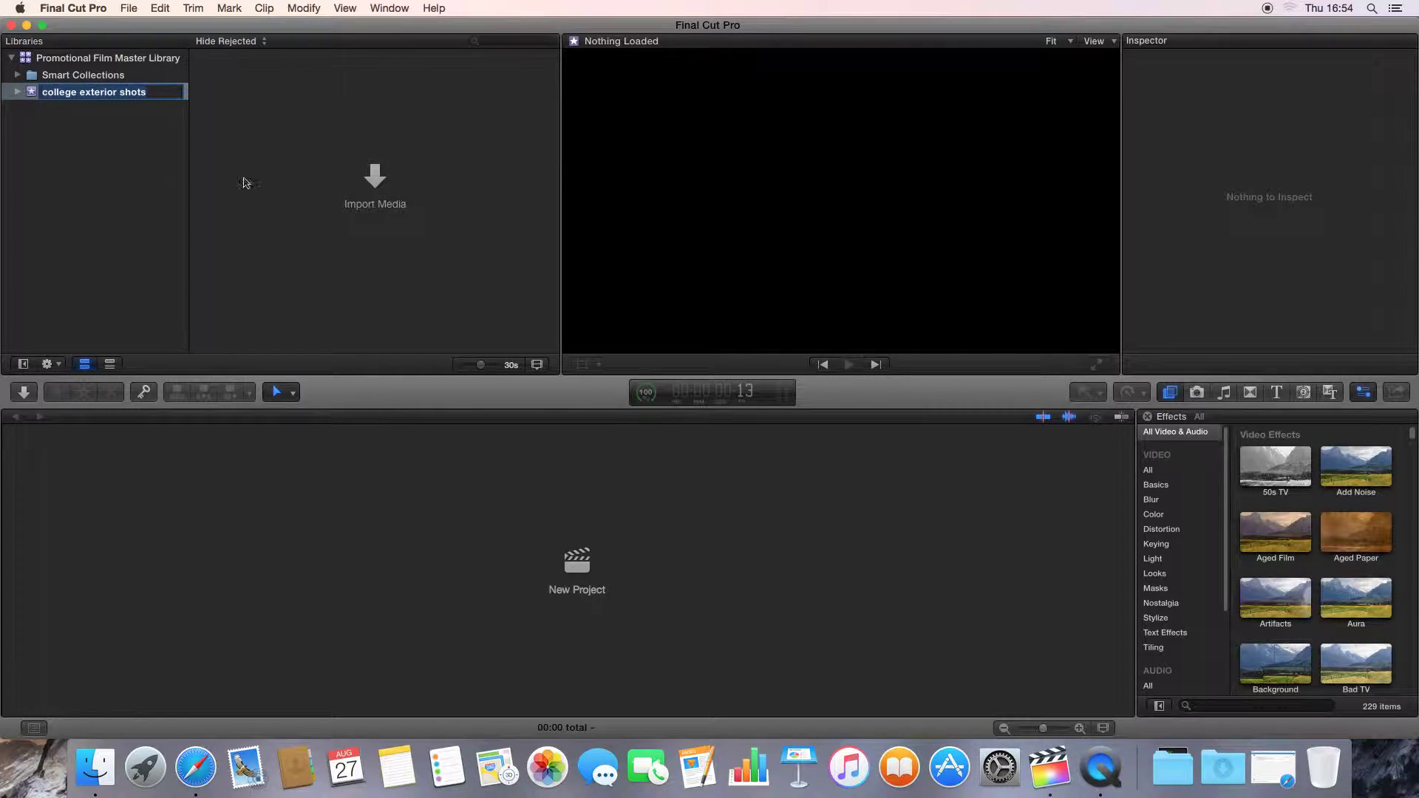
left_click(127, 194)
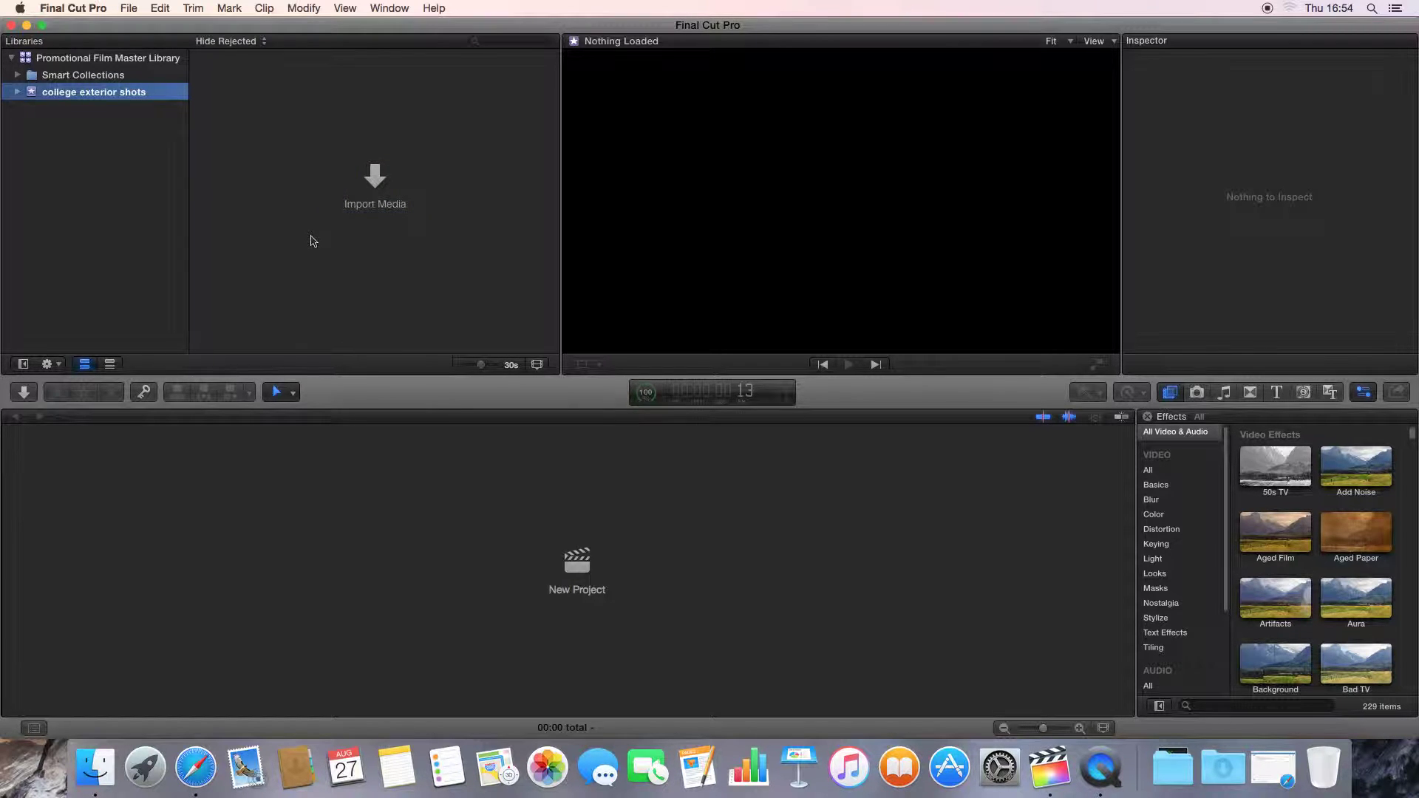
Step: Open the Media Import window and play a preview of Sequence 1-FIN-00000001
left_click(371, 187)
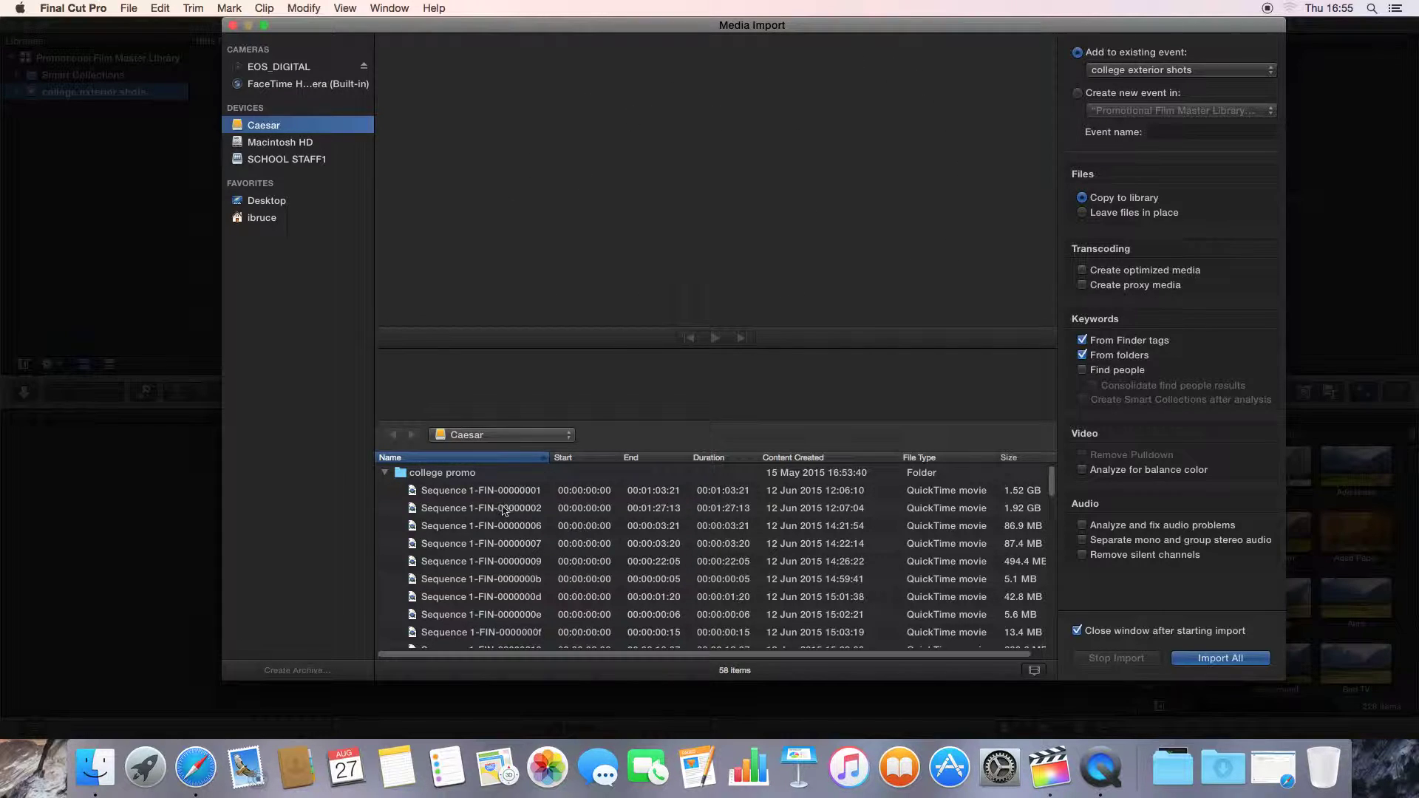
left_click(482, 492)
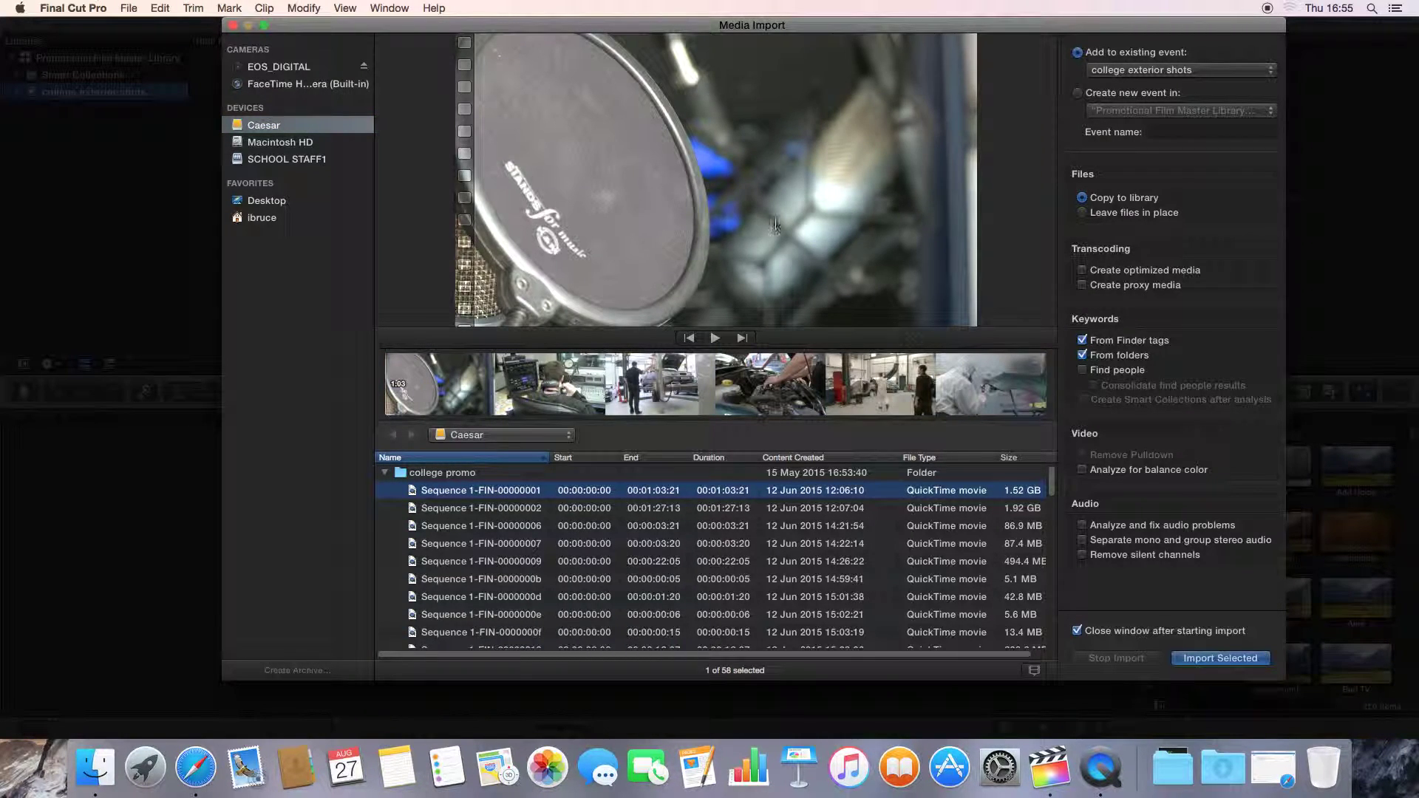
left_click(715, 337)
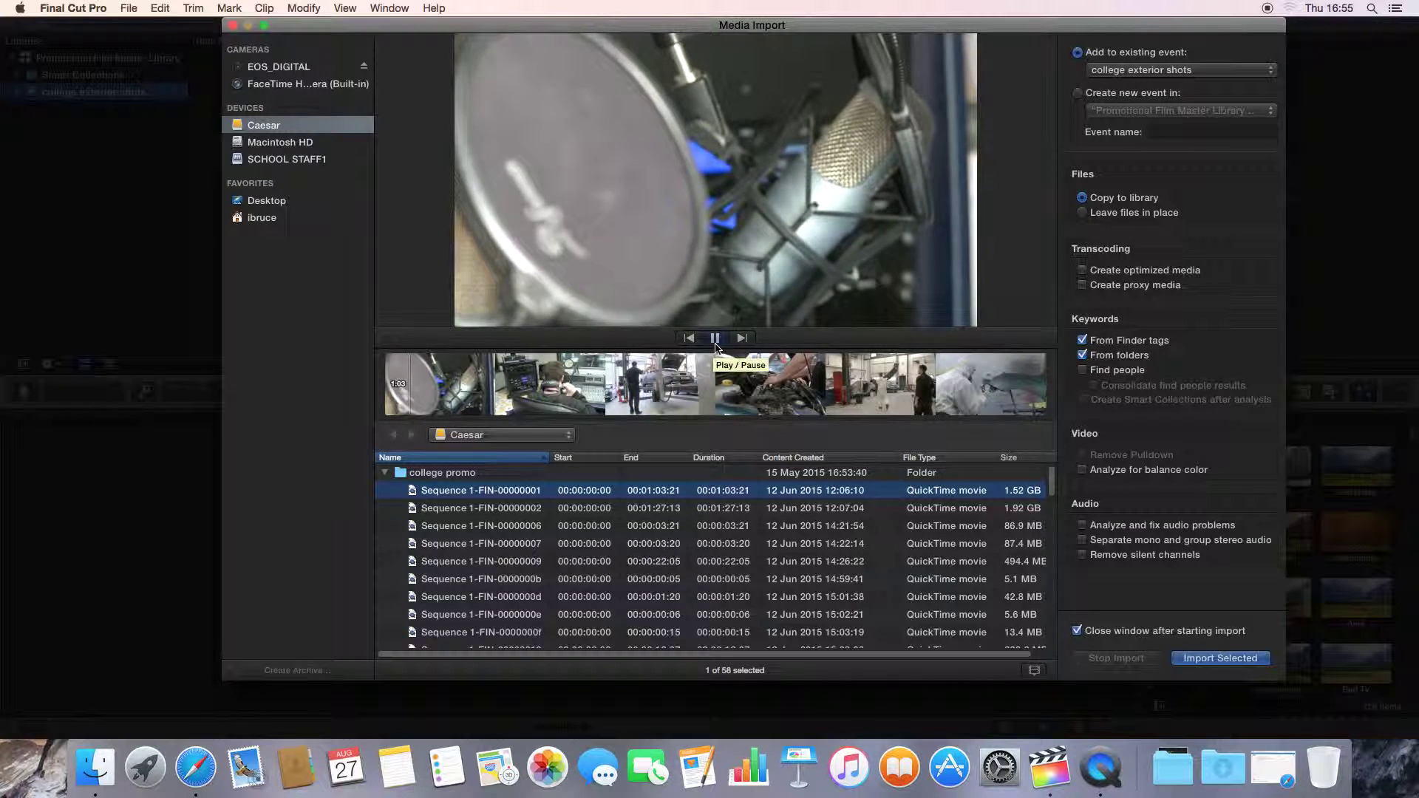
left_click(715, 342)
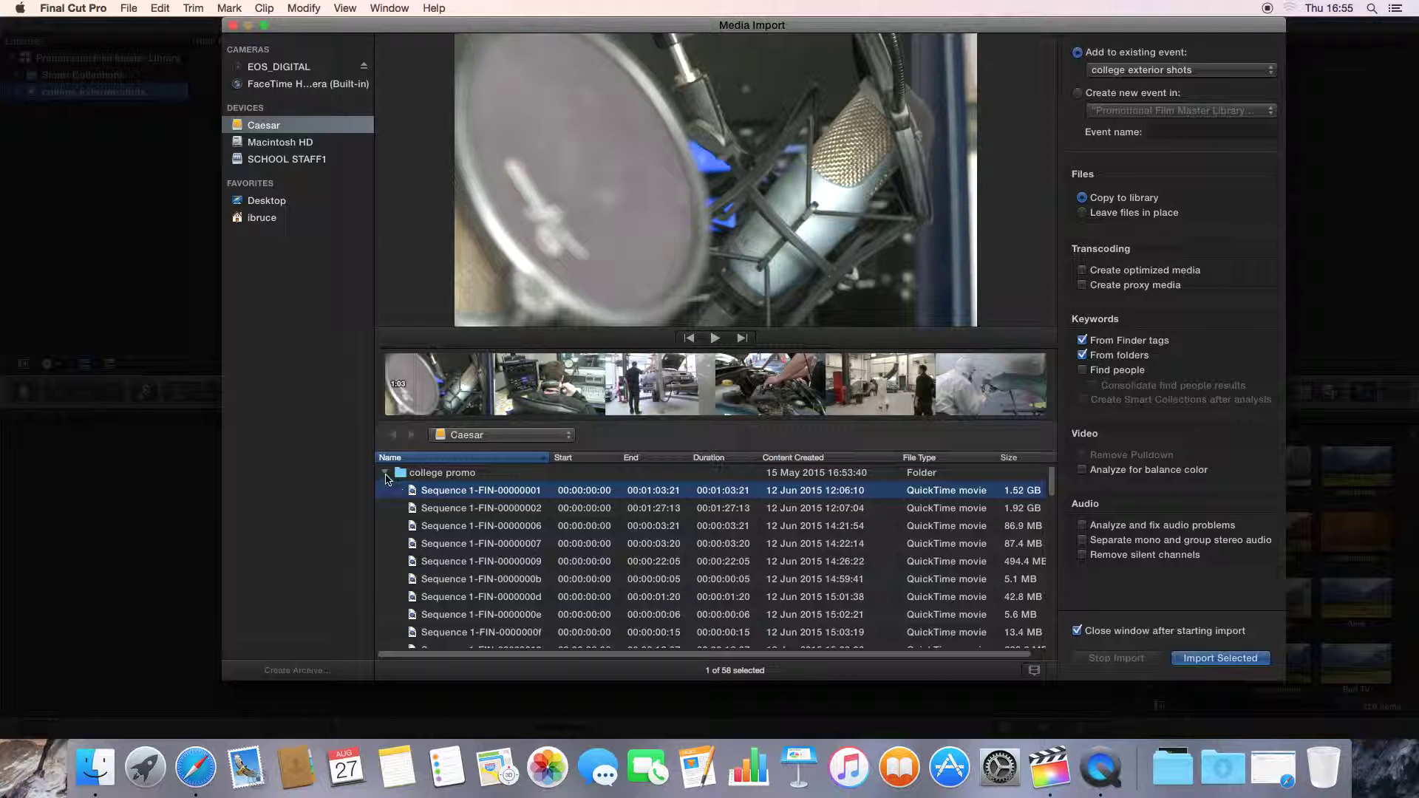
Step: Preview college promo.mov and Sequence 1 clips 00000006, 0000000b and 00000009
left_click(385, 474)
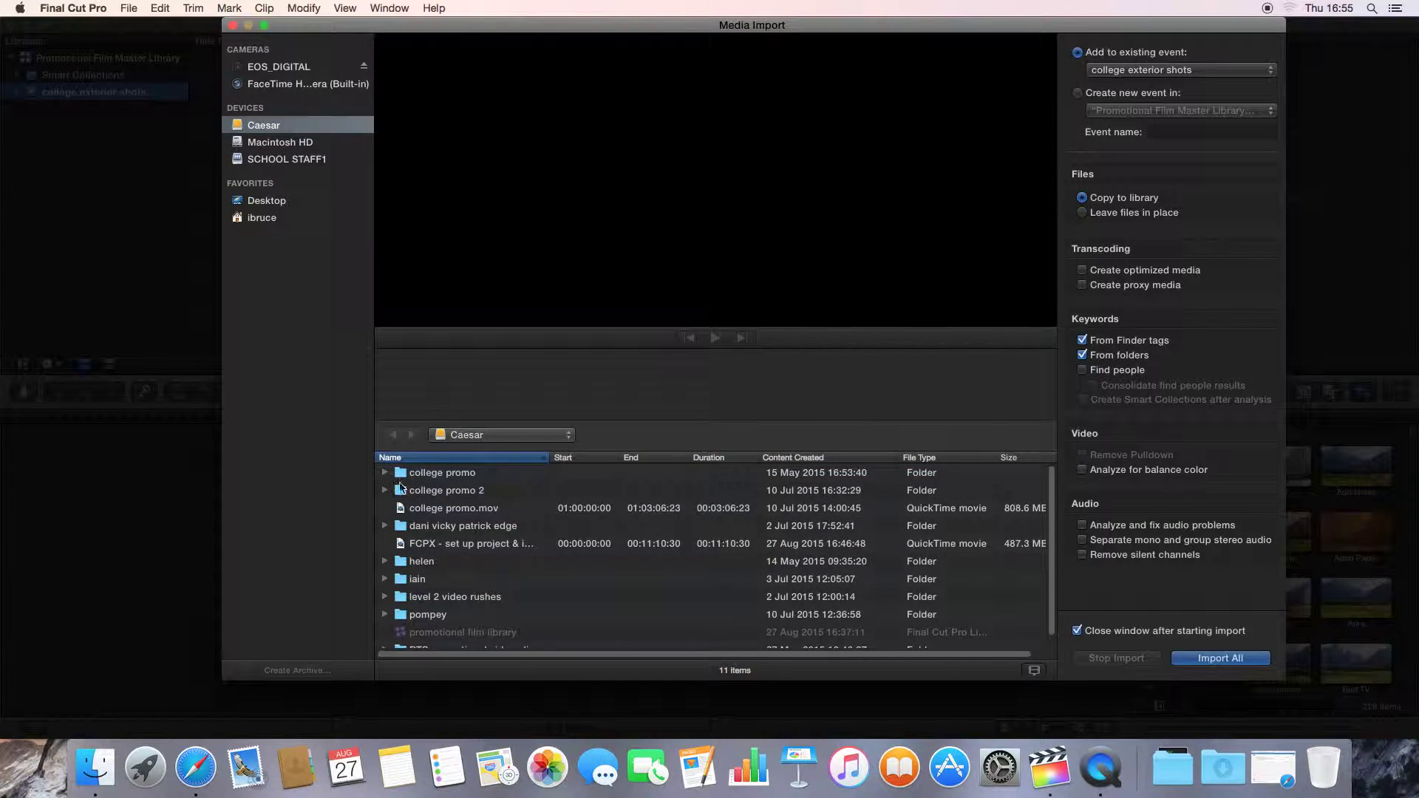
left_click(436, 510)
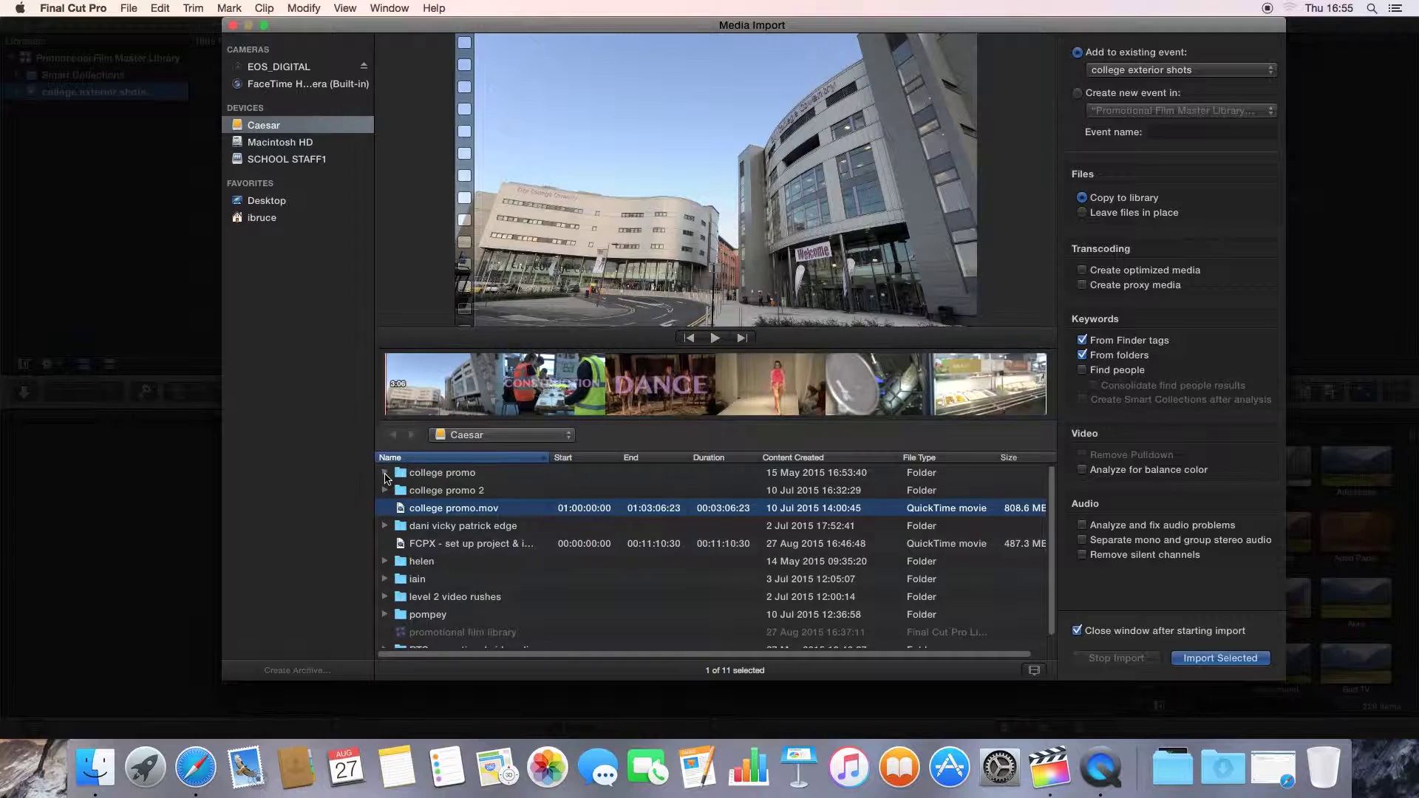
left_click(385, 473)
left_click(471, 527)
left_click(508, 584)
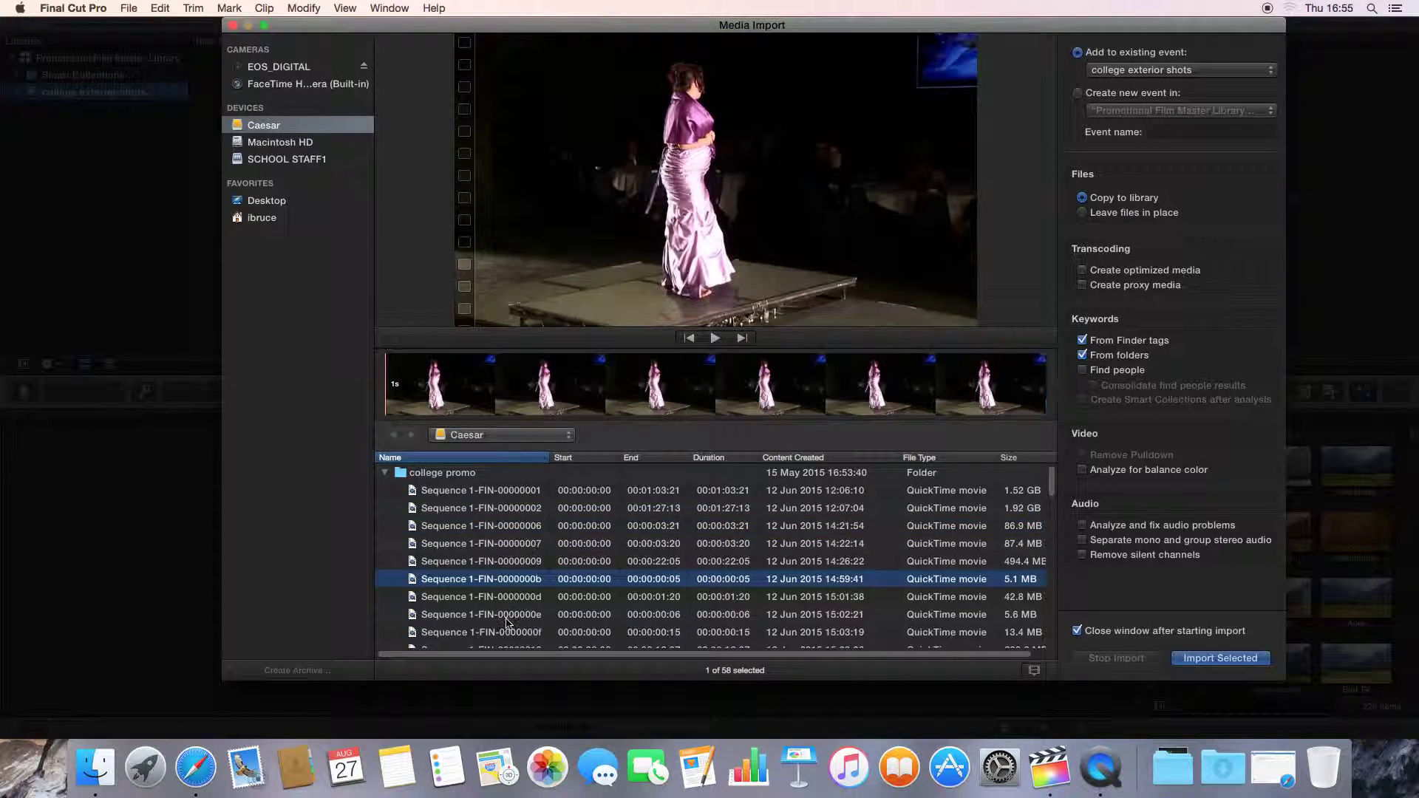
left_click(494, 561)
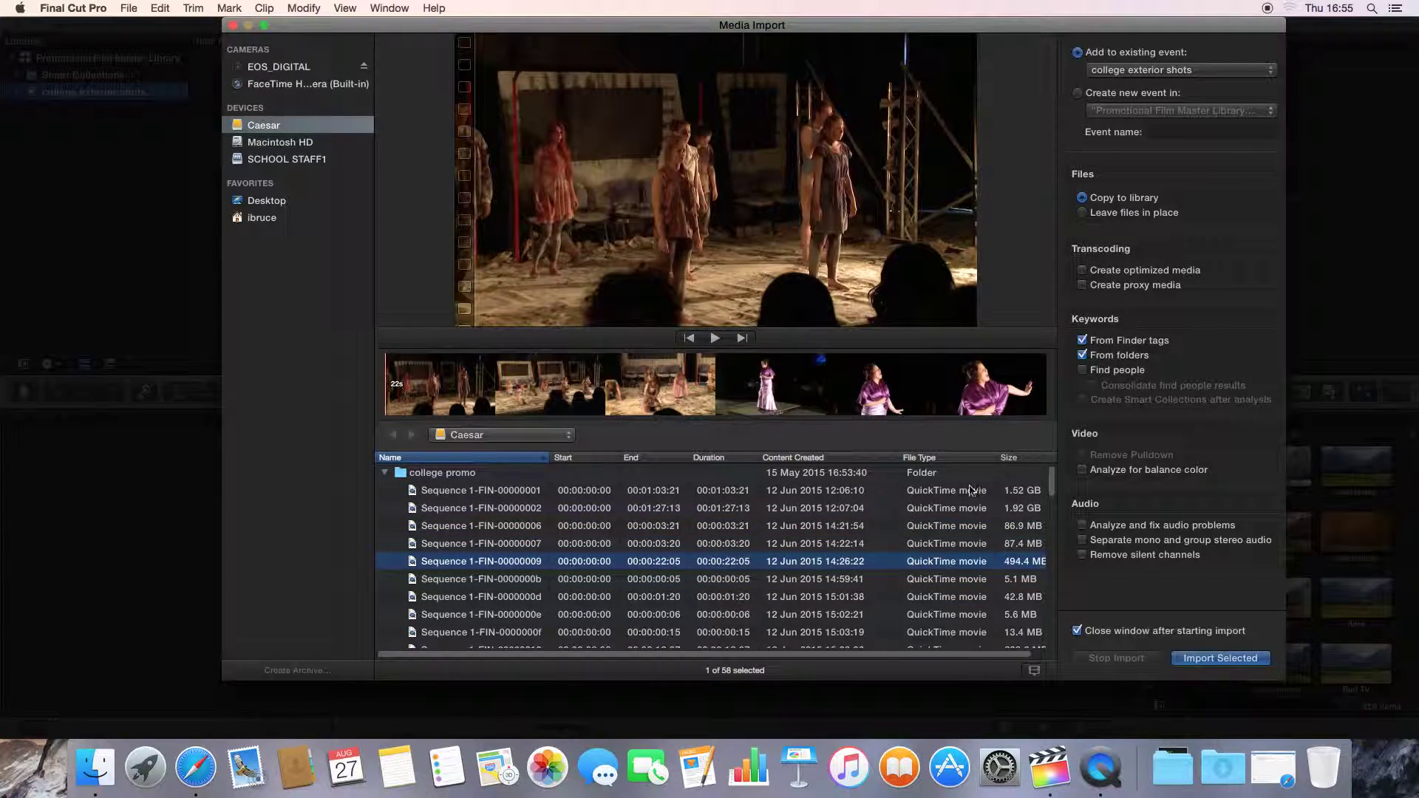
mouse_move(1050, 482)
left_mouse_down()
mouse_move(1048, 510)
mouse_move(1048, 474)
left_mouse_up()
scroll(1038, 492, "down", 5)
scroll(1033, 516, "down", 10)
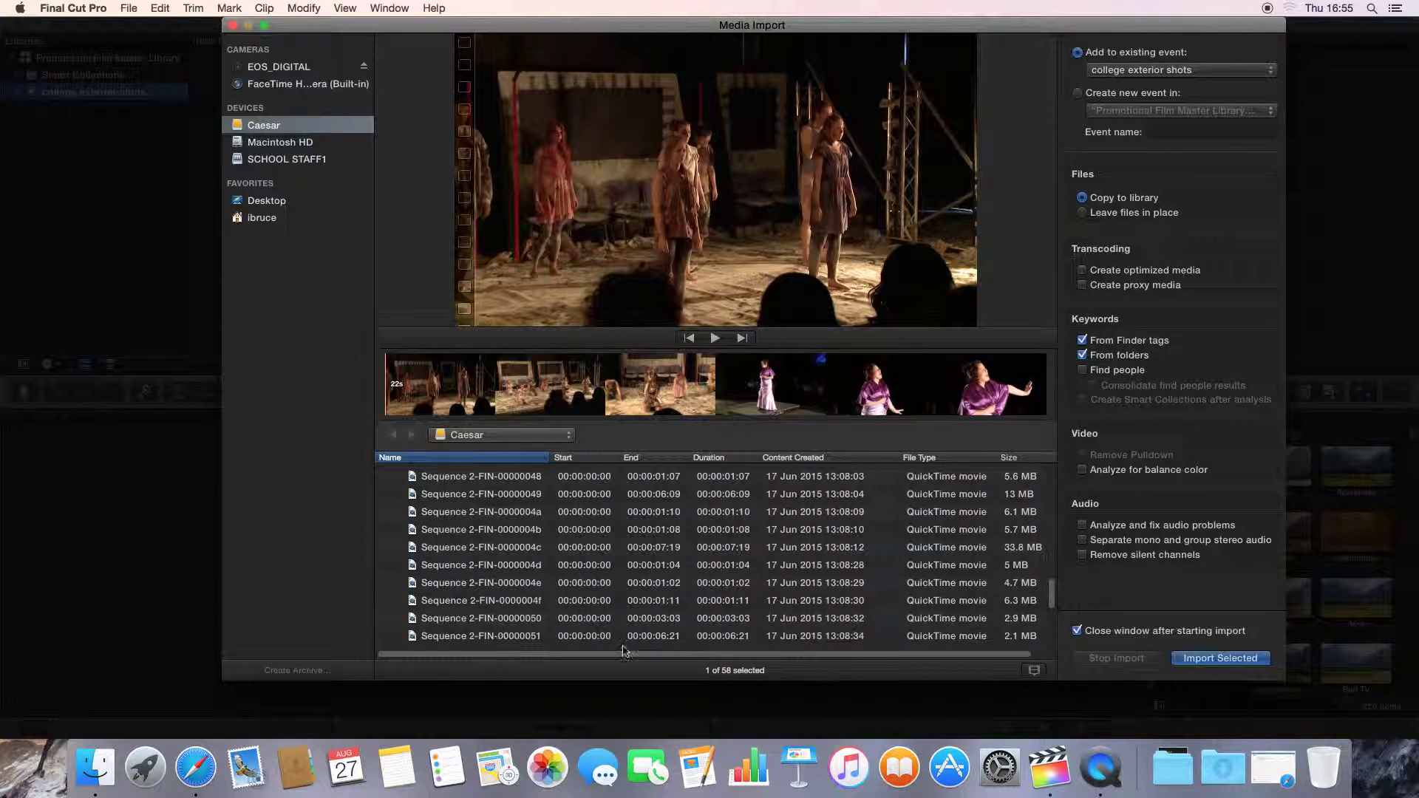
Step: Preview the Sequence 2 clips from 0000004d through 0000005b
left_click(1038, 674)
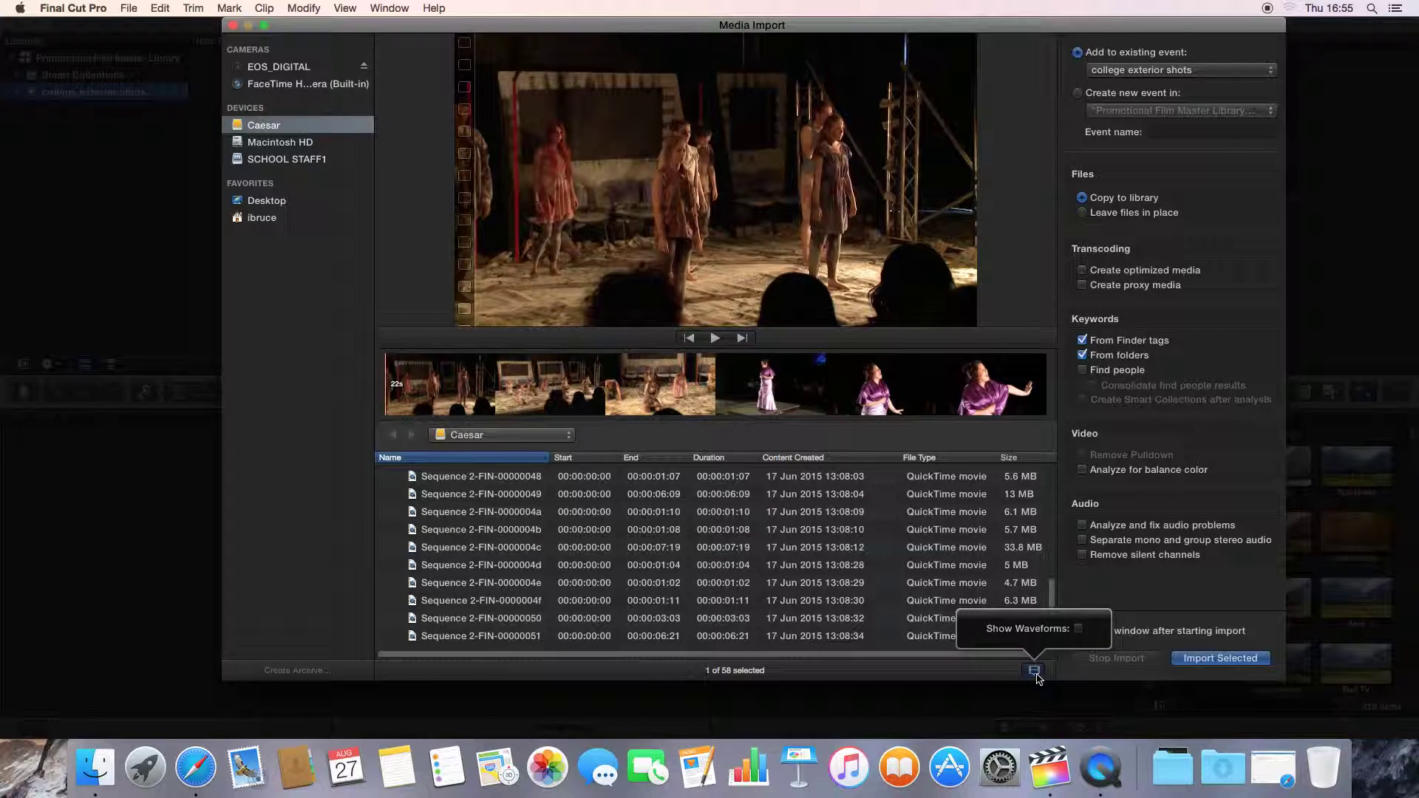
left_click(1035, 672)
left_click(485, 600)
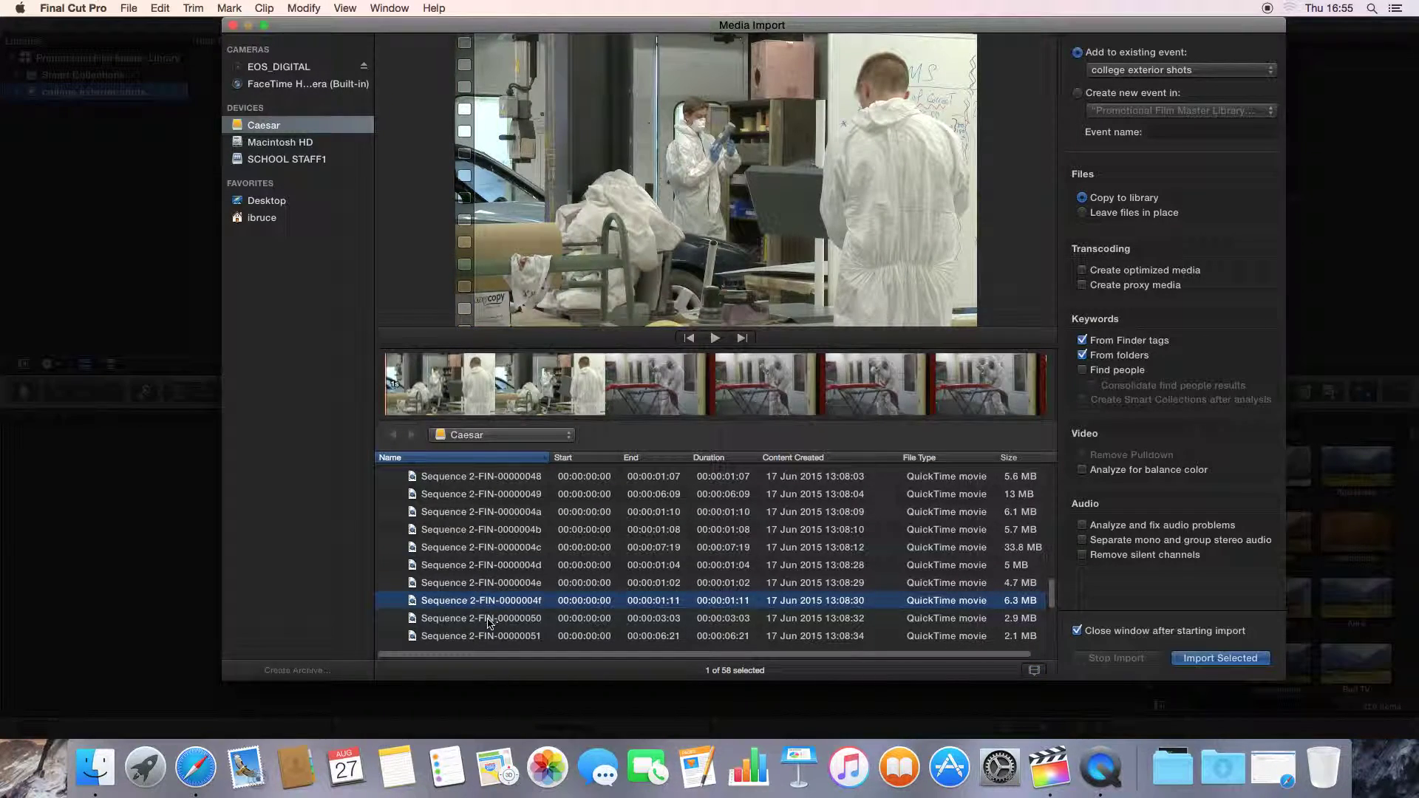
left_click(489, 622)
scroll(1024, 614, "down", 5)
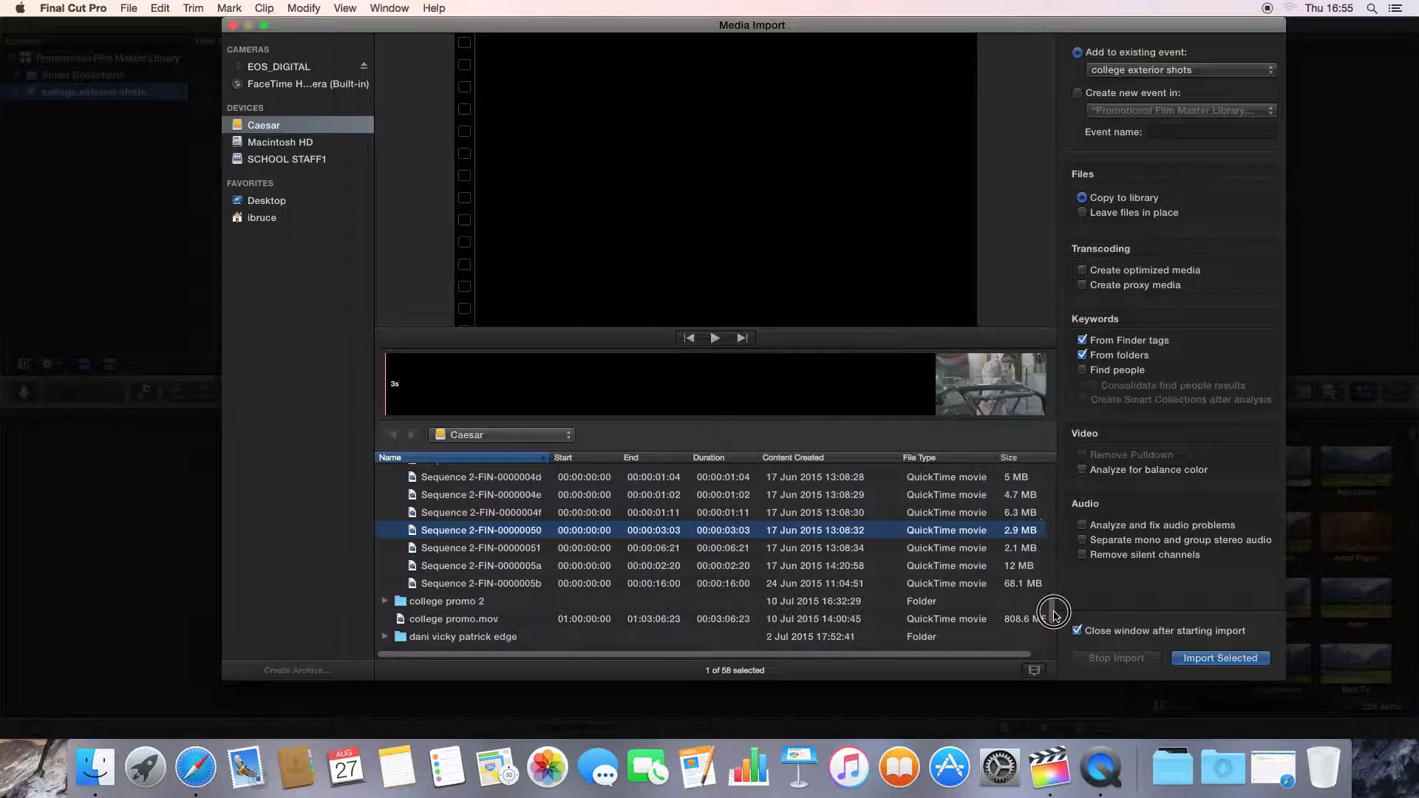
left_click(510, 581)
left_click(508, 566)
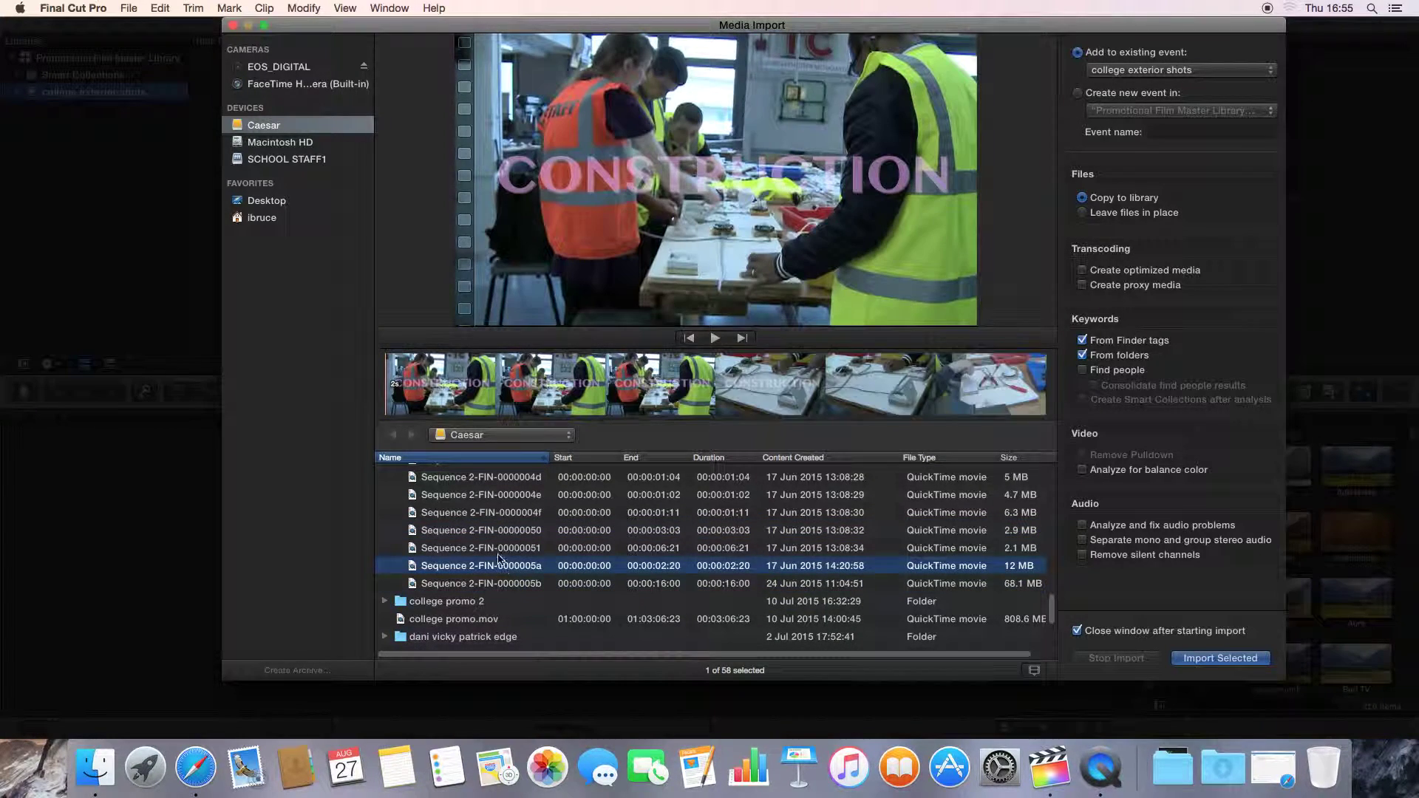
left_click(494, 547)
left_click(495, 530)
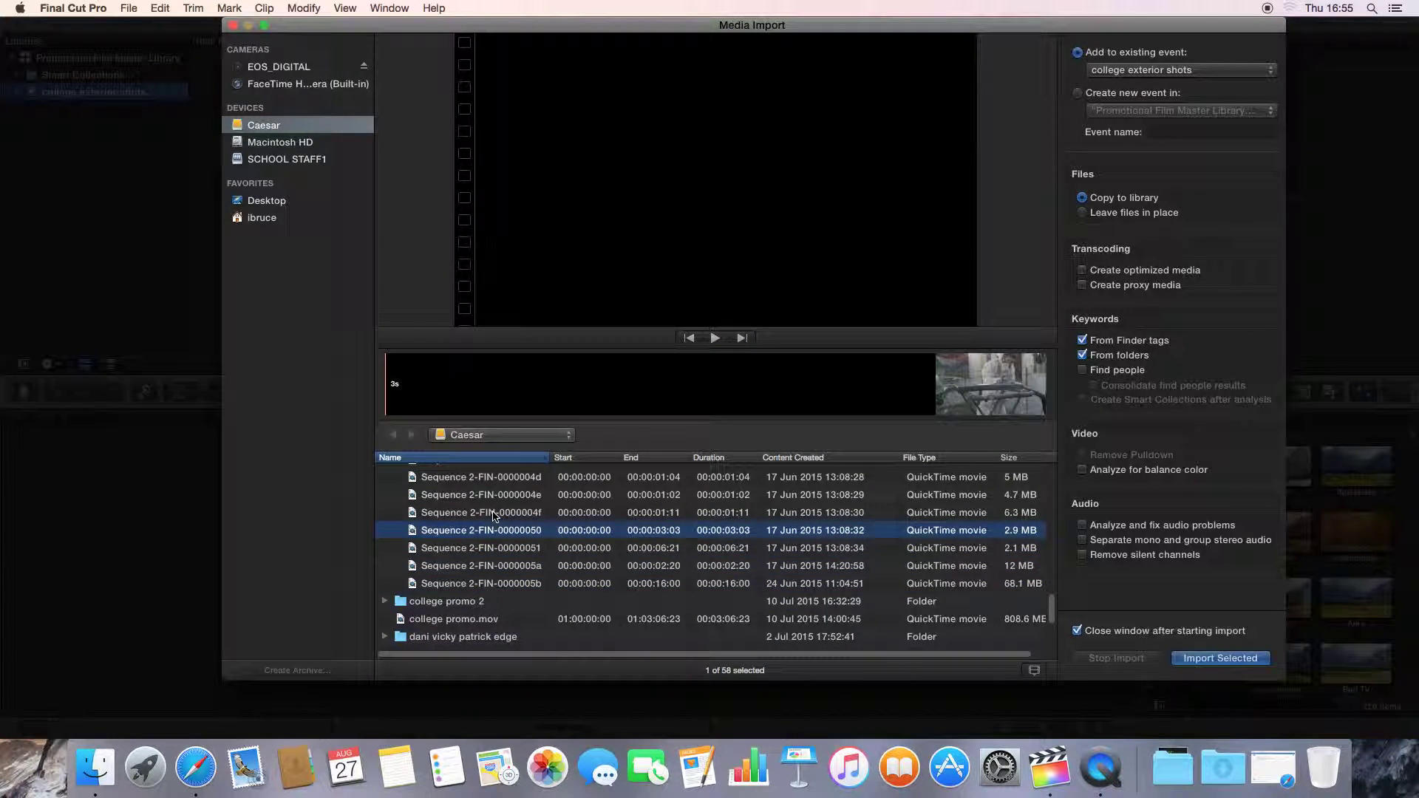
left_click(494, 513)
left_click(493, 476)
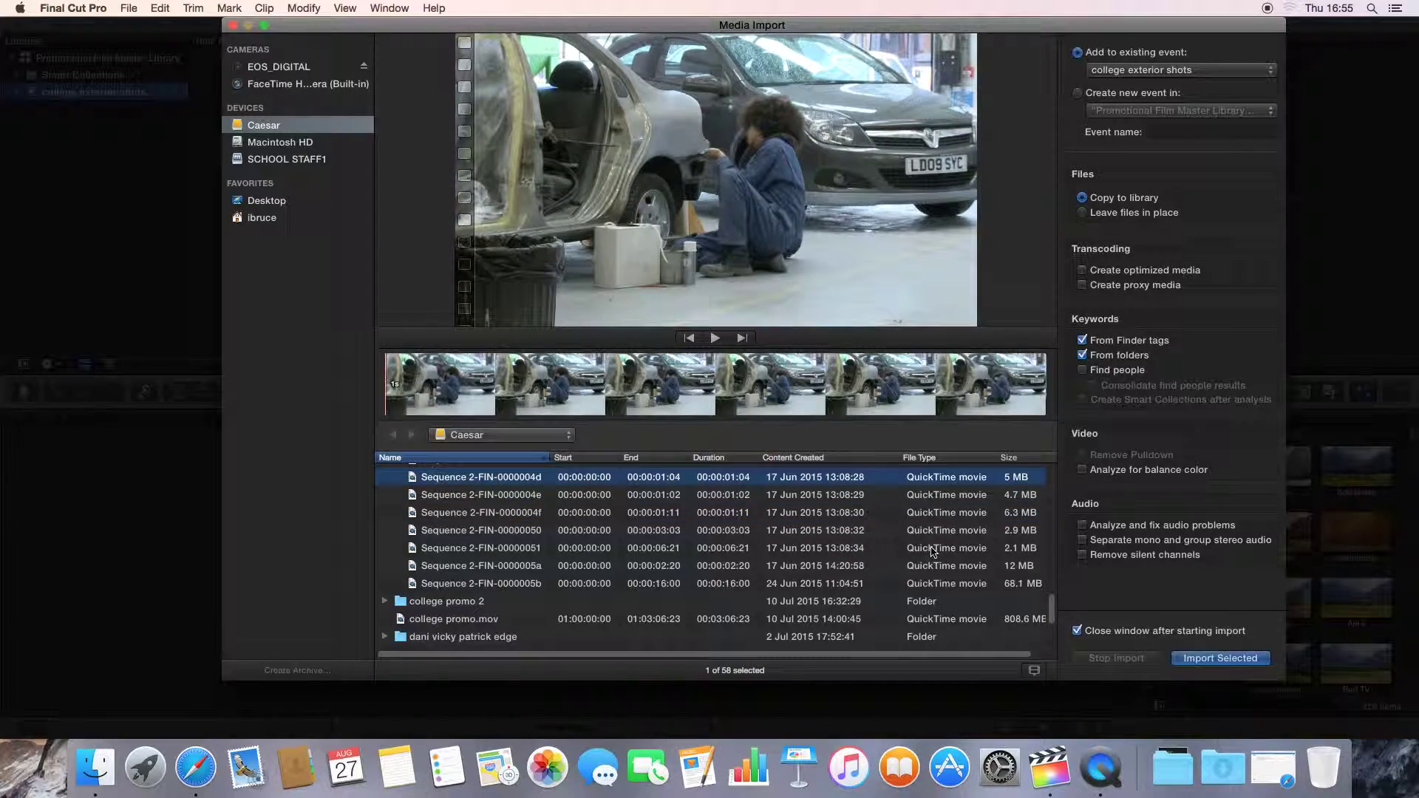
scroll(1052, 613, "up", 5)
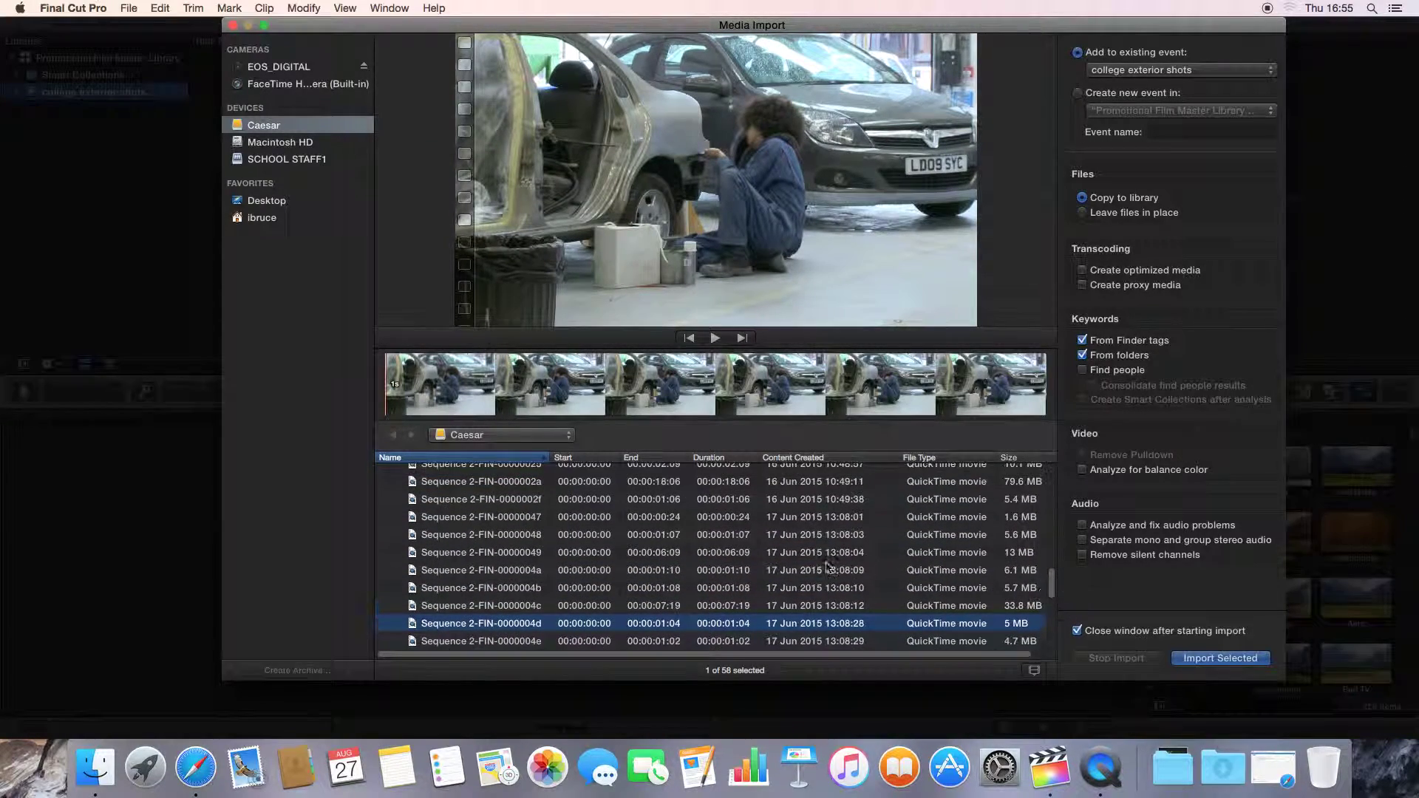
Step: Select North Building clip Sequence 2-FIN-00000048 after comparing neighbours 00000047 and 00000049
left_click(470, 532)
left_click(468, 516)
left_click(471, 533)
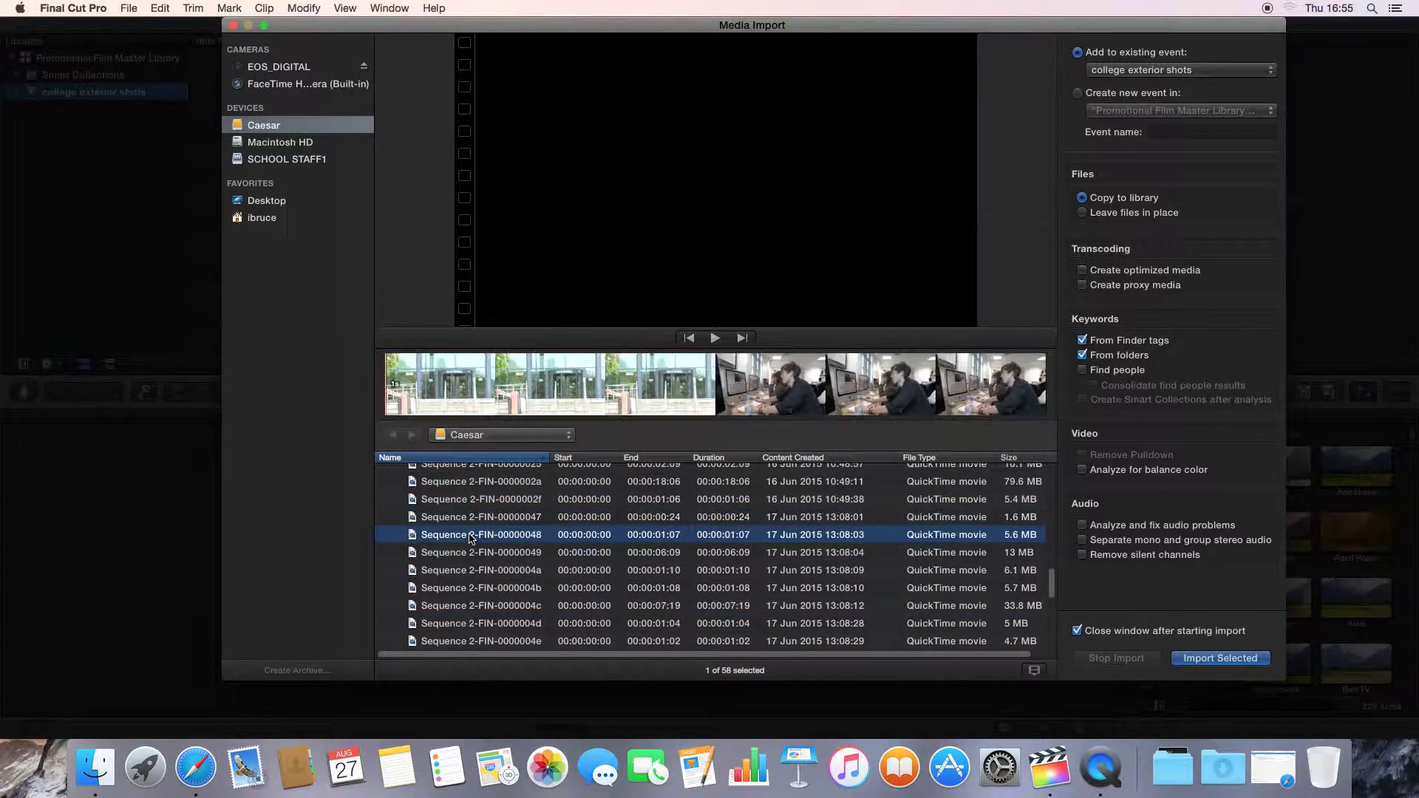
left_click(471, 522)
left_click(471, 533)
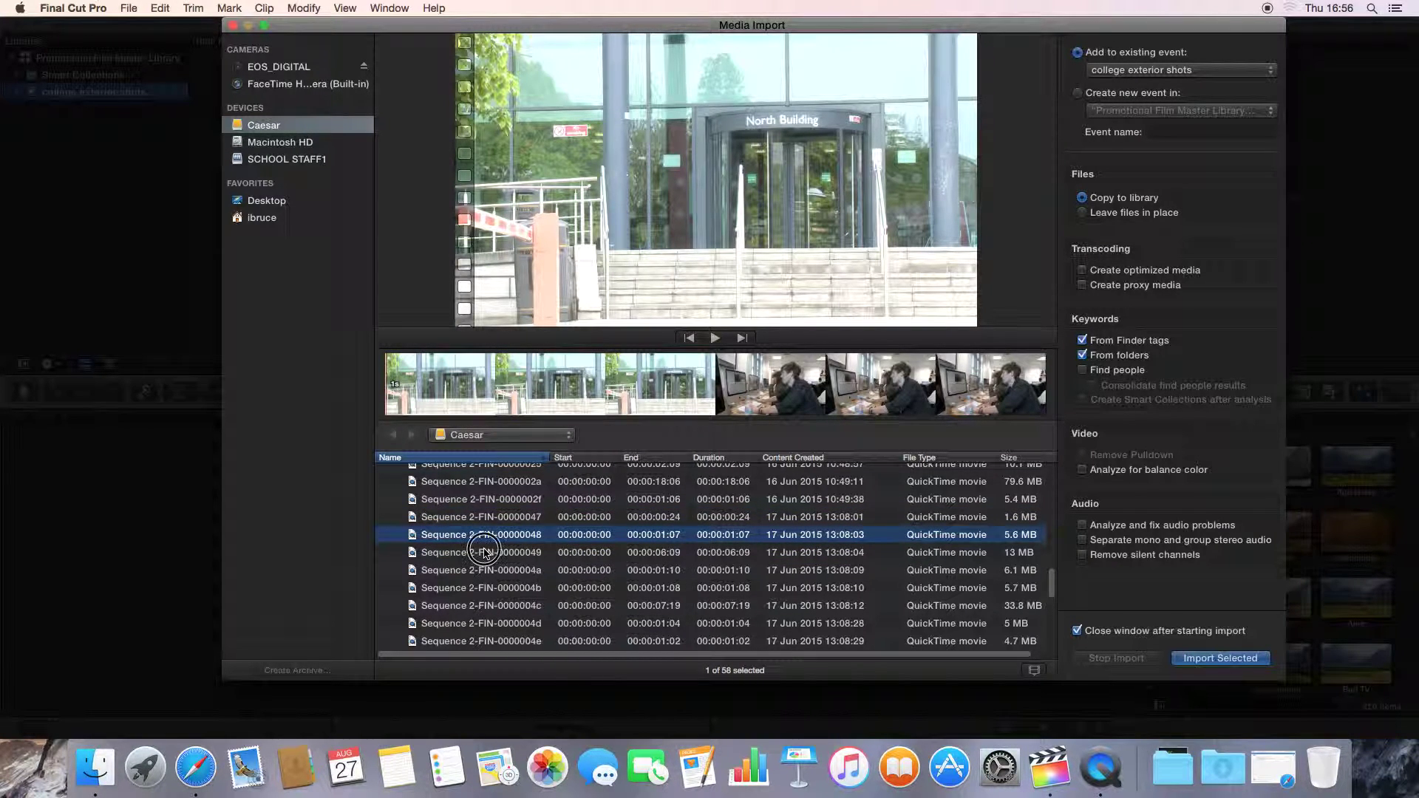
left_click(482, 552)
left_click(487, 535)
Step: Import Sequence 2-FIN-00000048 and check it in the college exterior shots event
left_click(850, 384)
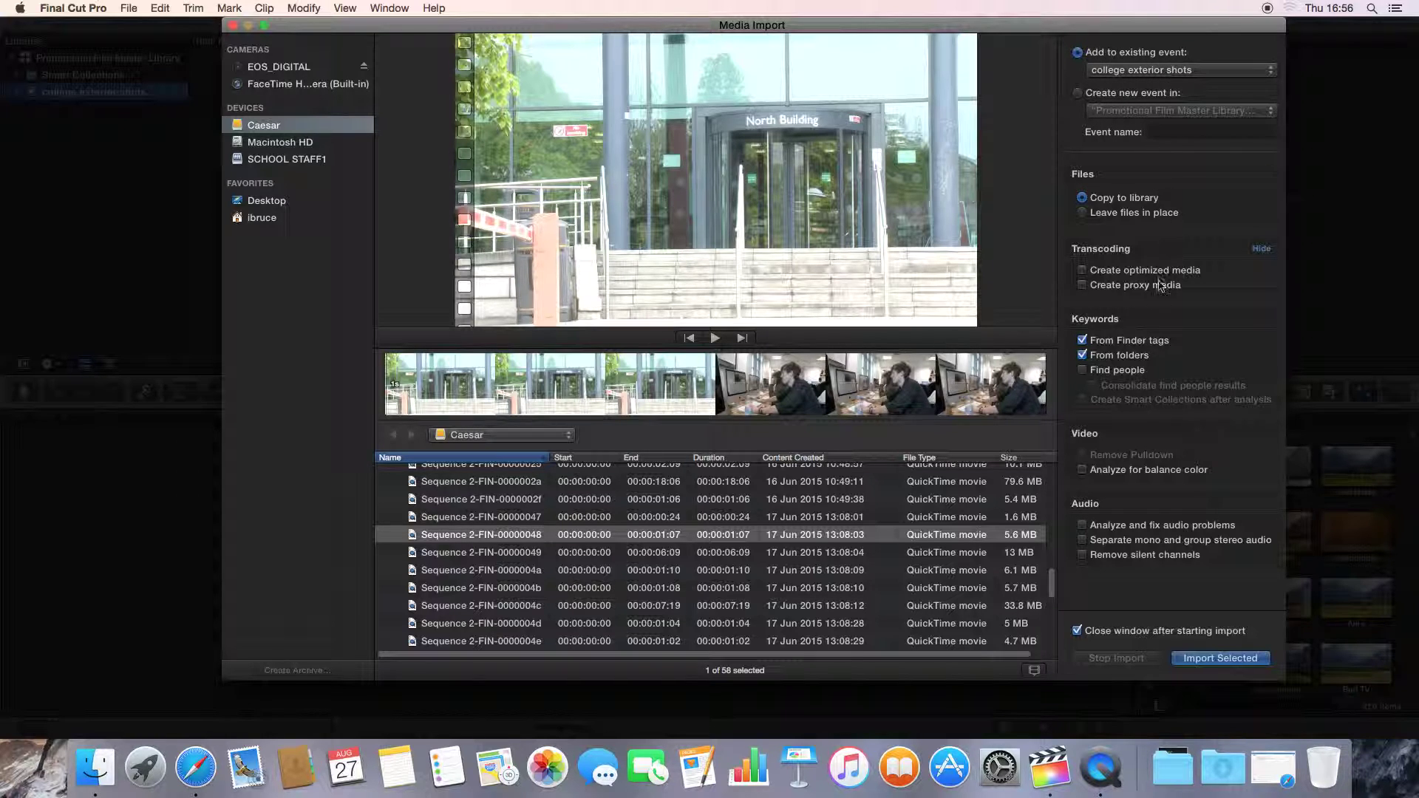
left_click(1219, 658)
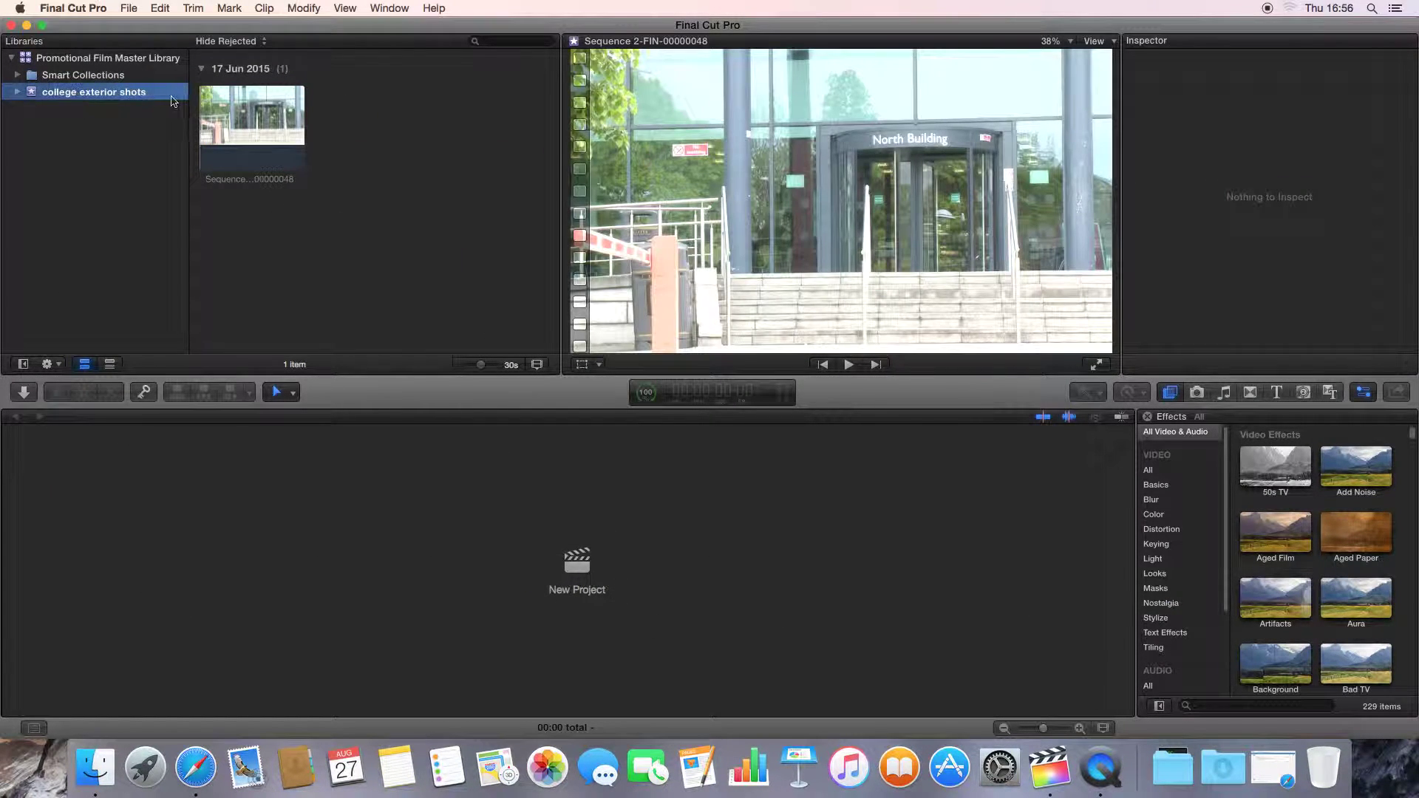
left_click(246, 122)
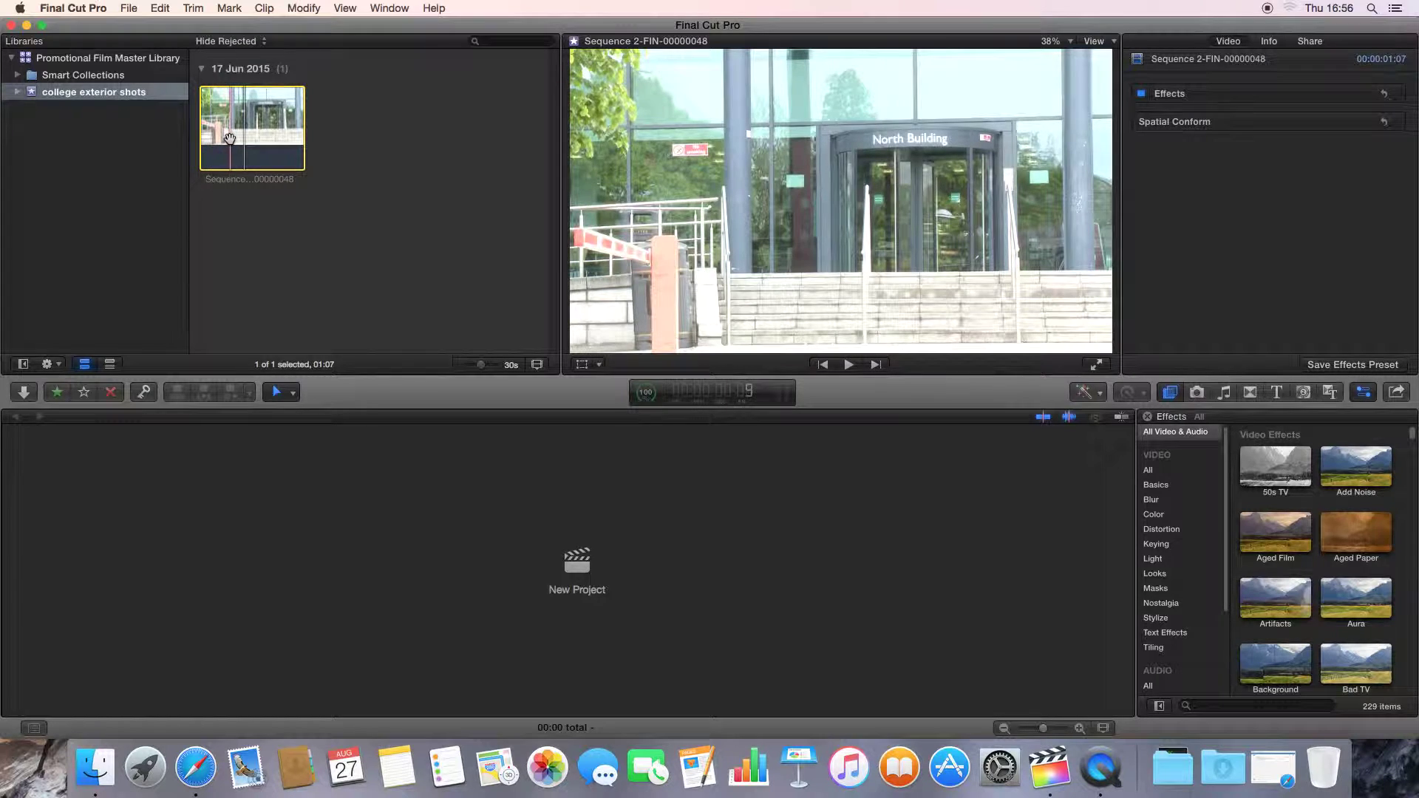
left_click(252, 224)
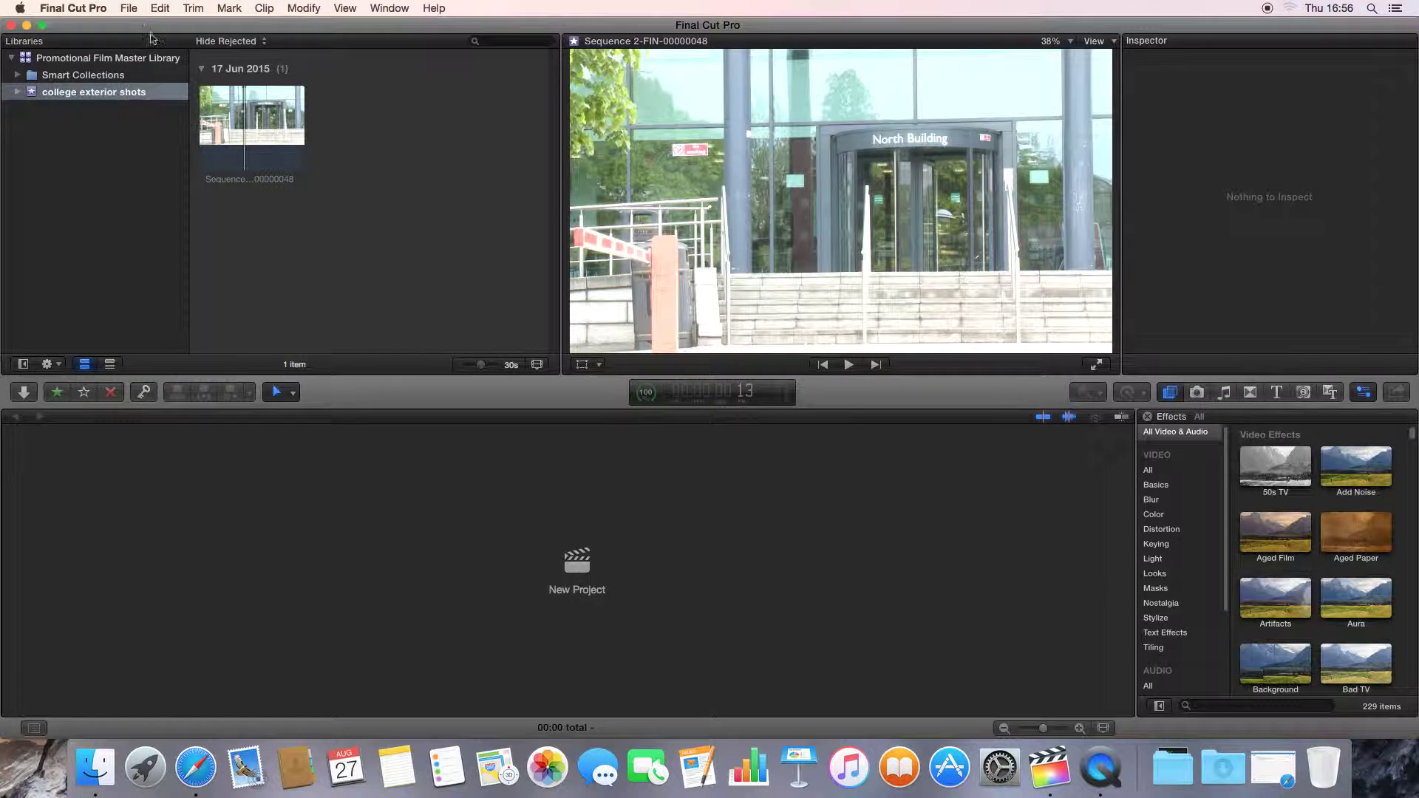
Step: Reopen Media Import via File > Import > Media and preview Sequence 1 clips through 0000000d
left_click(130, 8)
mouse_move(242, 103)
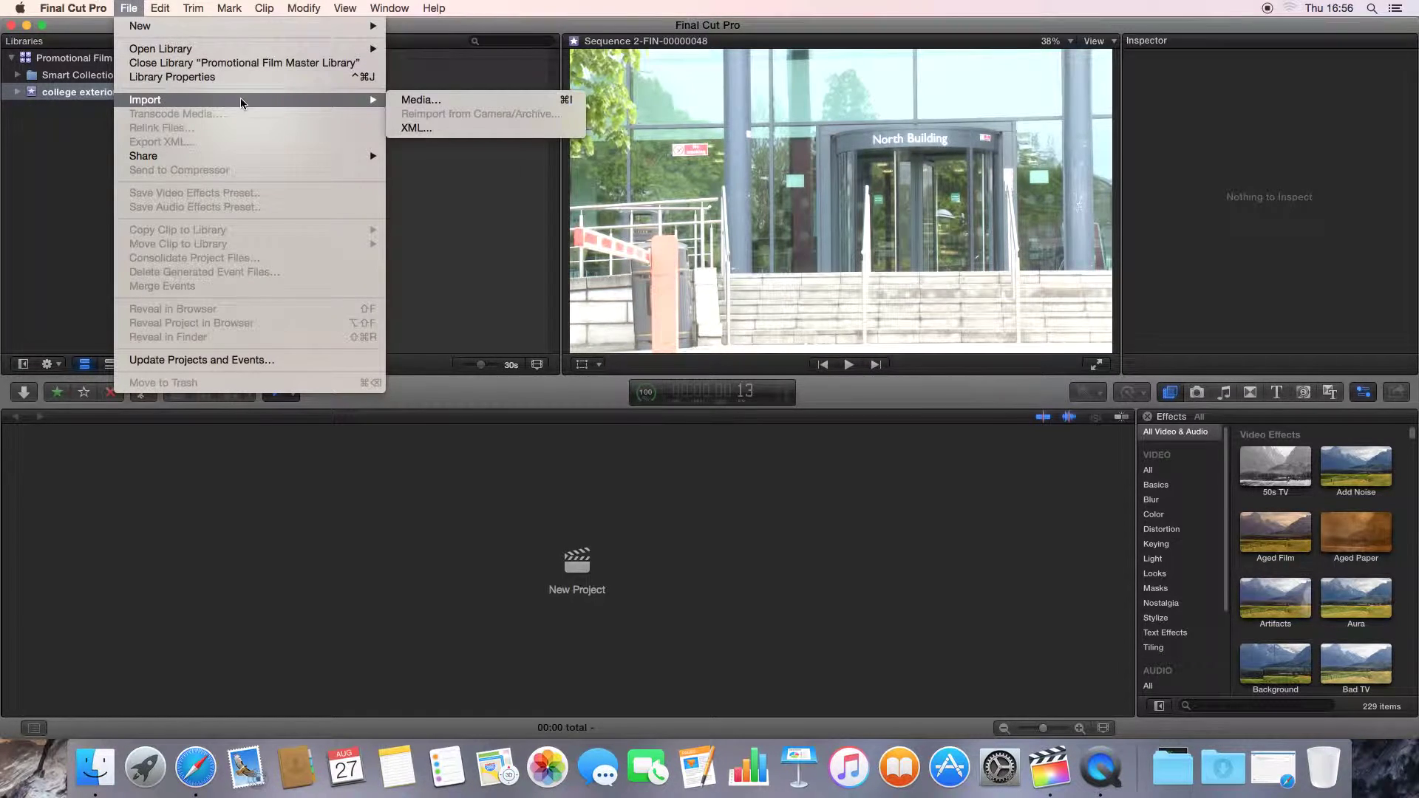
left_click(411, 102)
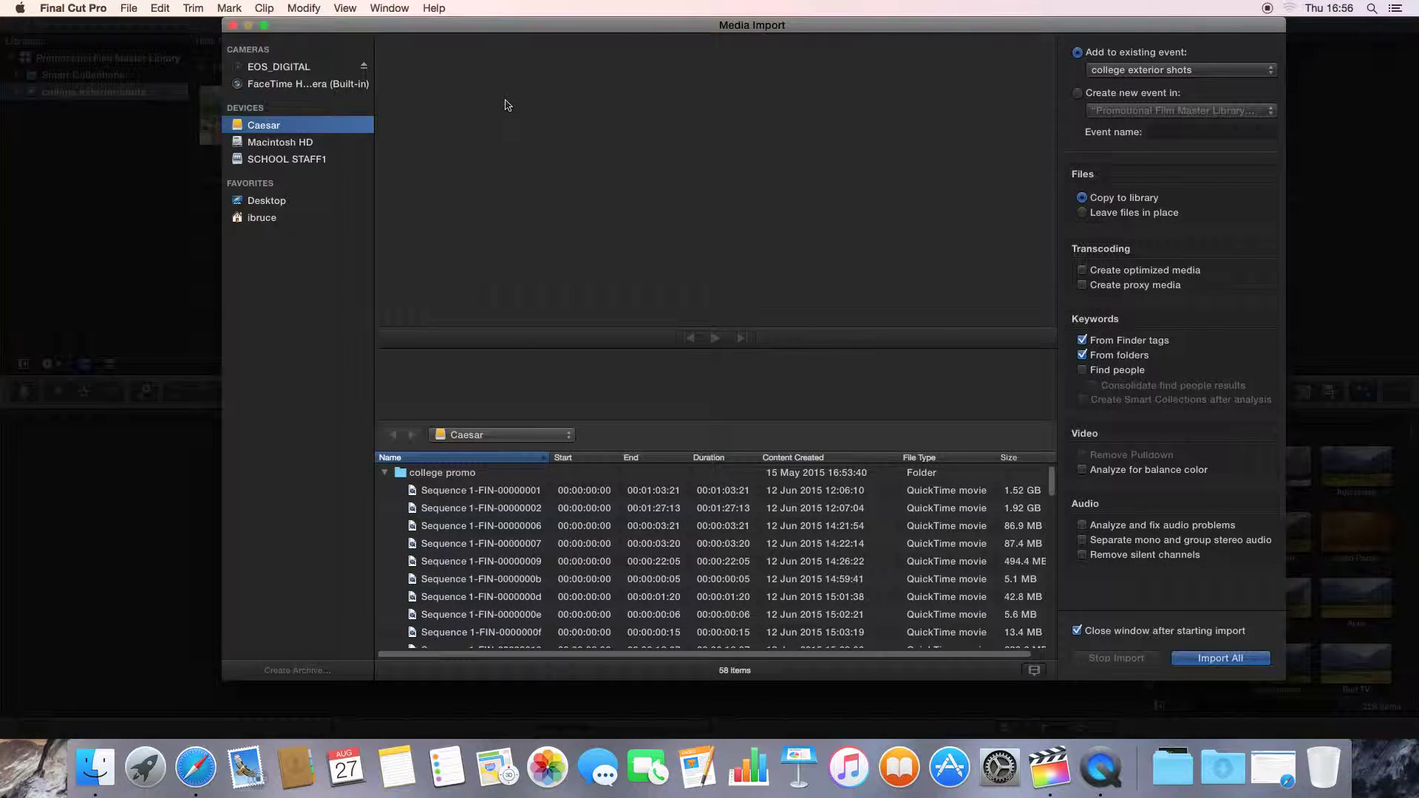
left_click(509, 492)
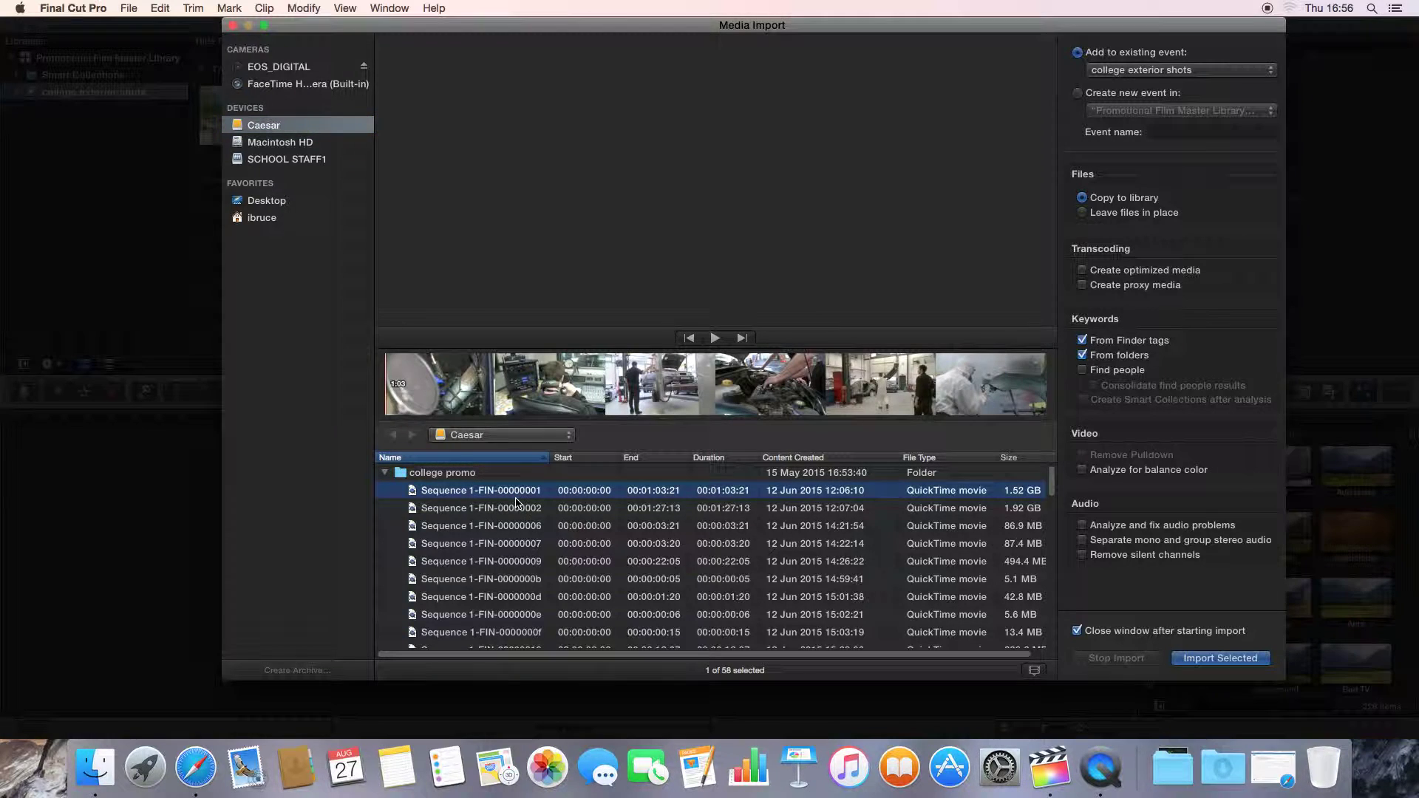
left_click(507, 508)
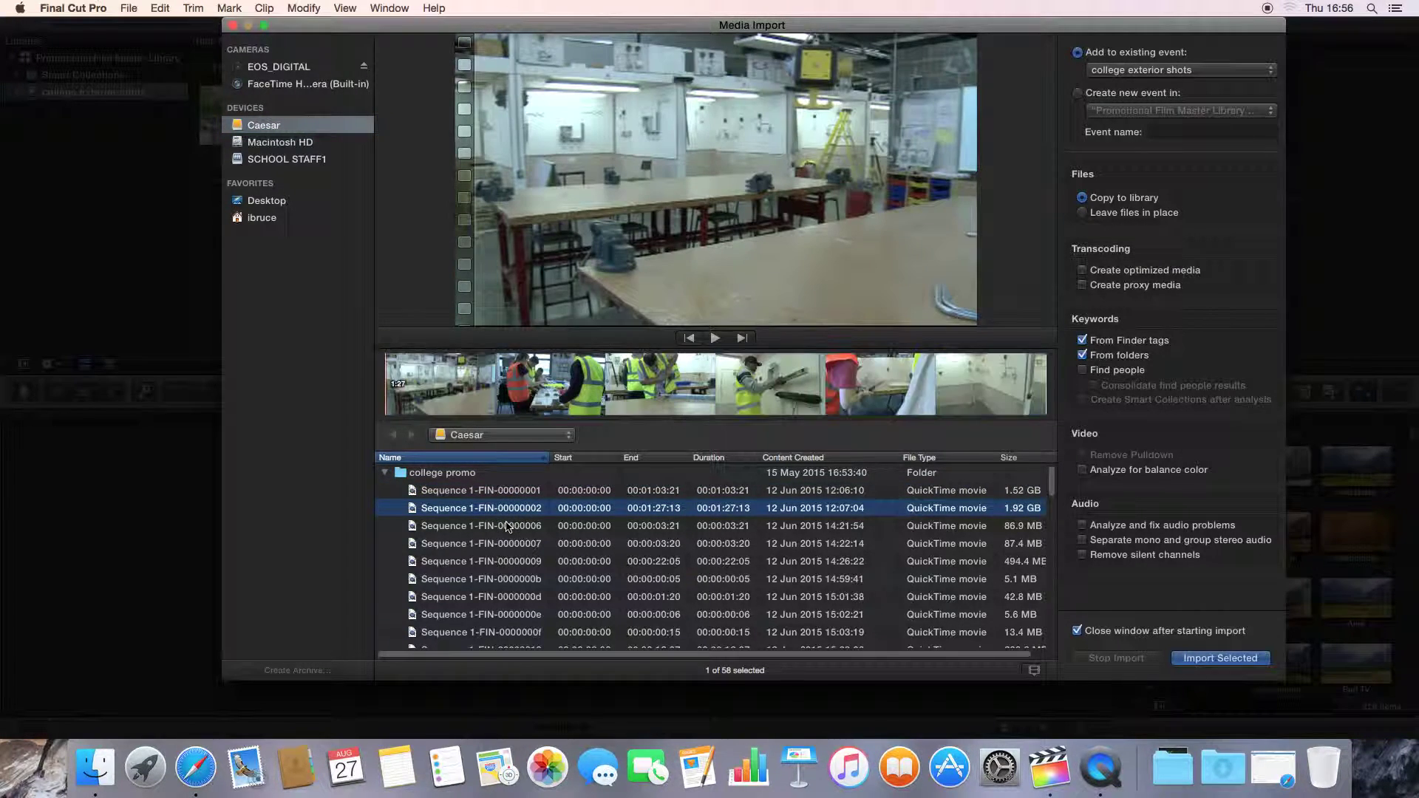
left_click(507, 526)
left_click(507, 547)
left_click(507, 561)
left_click(508, 579)
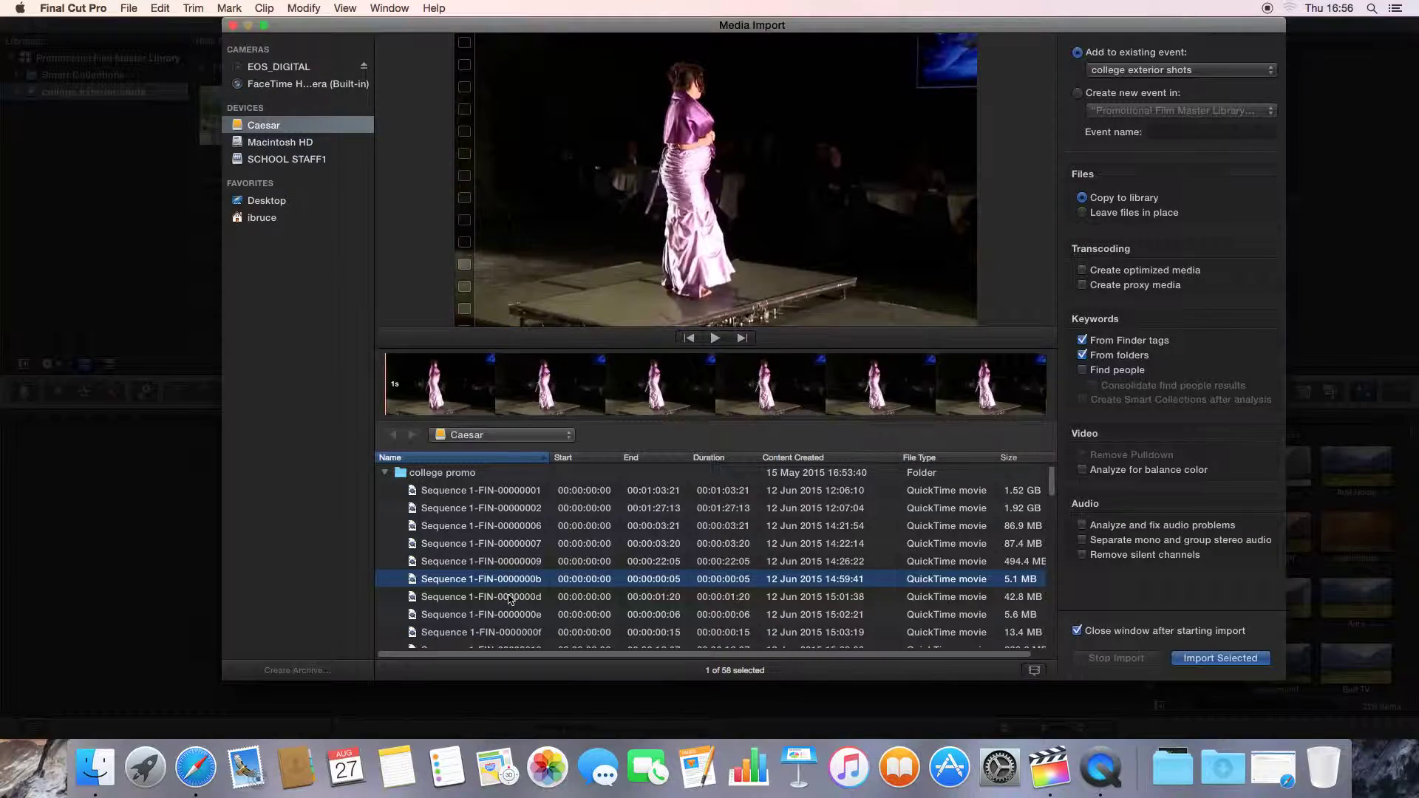
left_click(510, 596)
Step: Preview clips 0000000f through 00000019, settling on mixing-desk clip Sequence 2-FIN-0000000e
scroll(1057, 515, "down", 5)
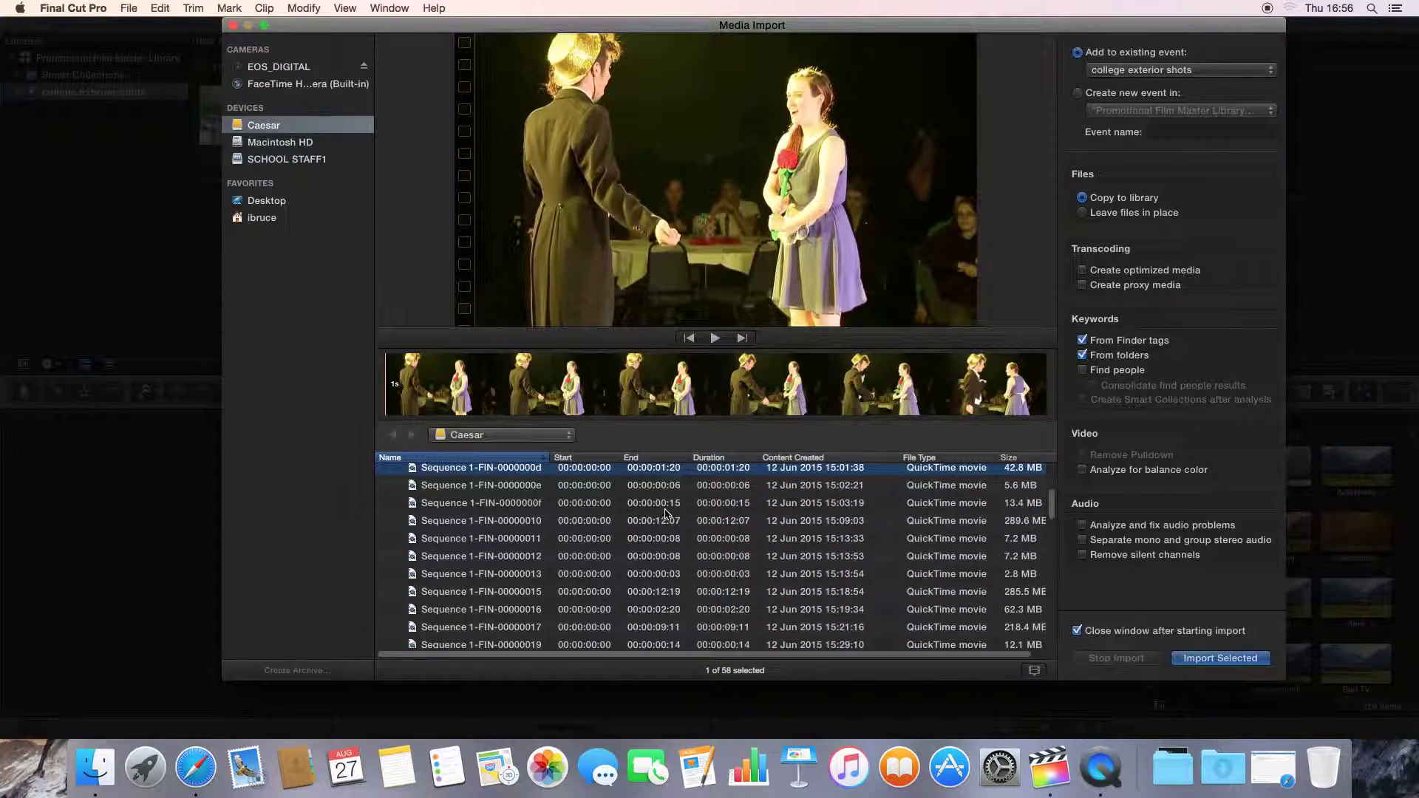
left_click(628, 504)
left_click(547, 522)
left_click(547, 538)
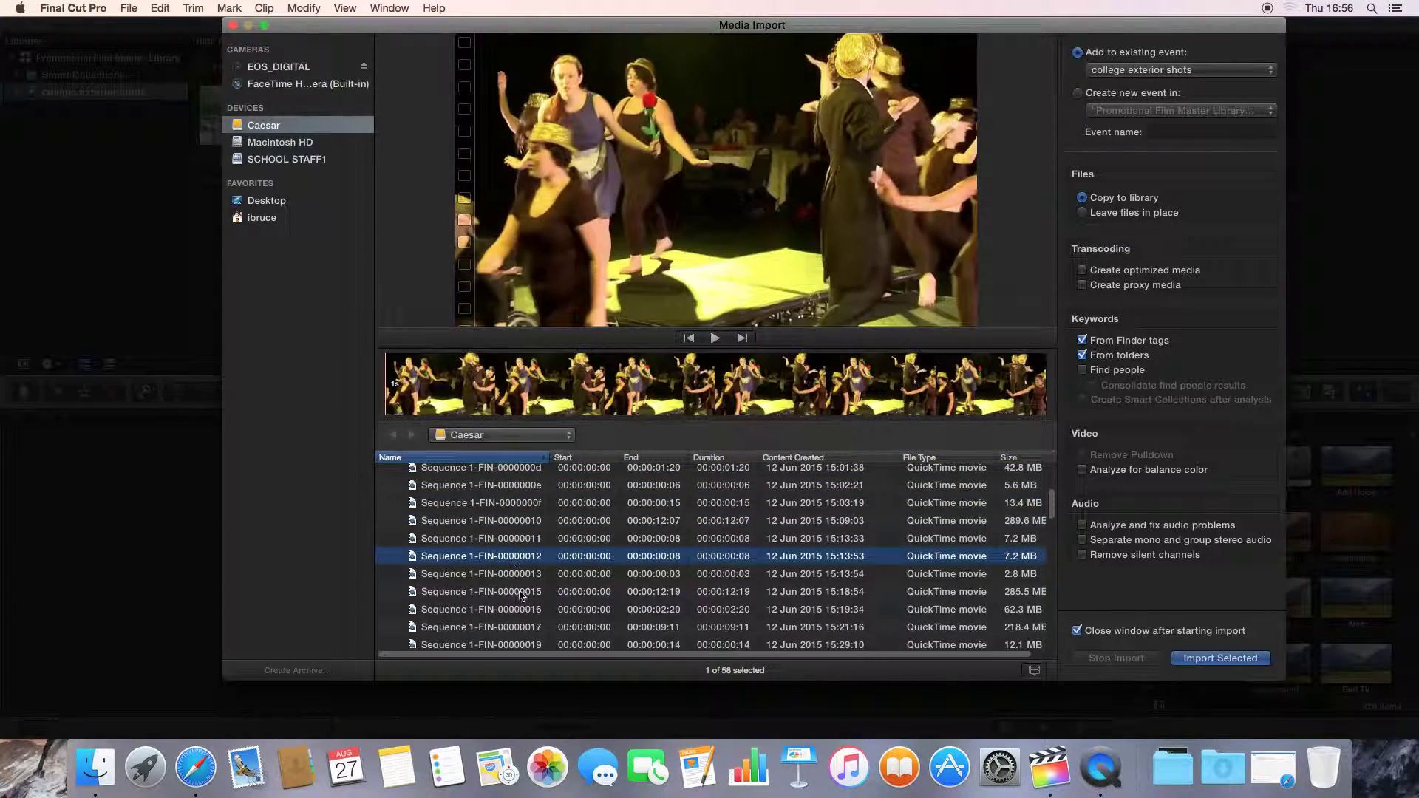
left_click(521, 591)
scroll(1053, 540, "down", 5)
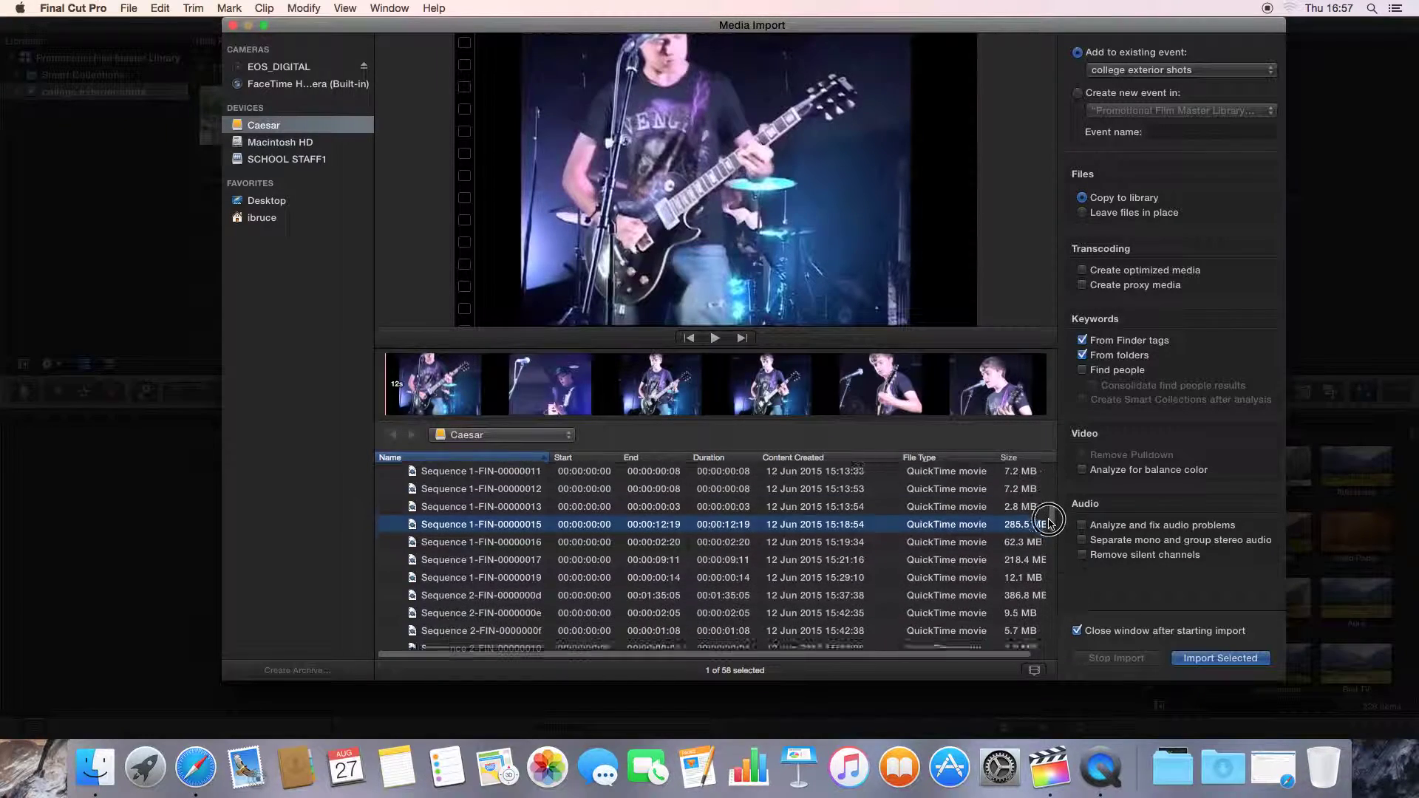
left_click(505, 488)
left_click(504, 506)
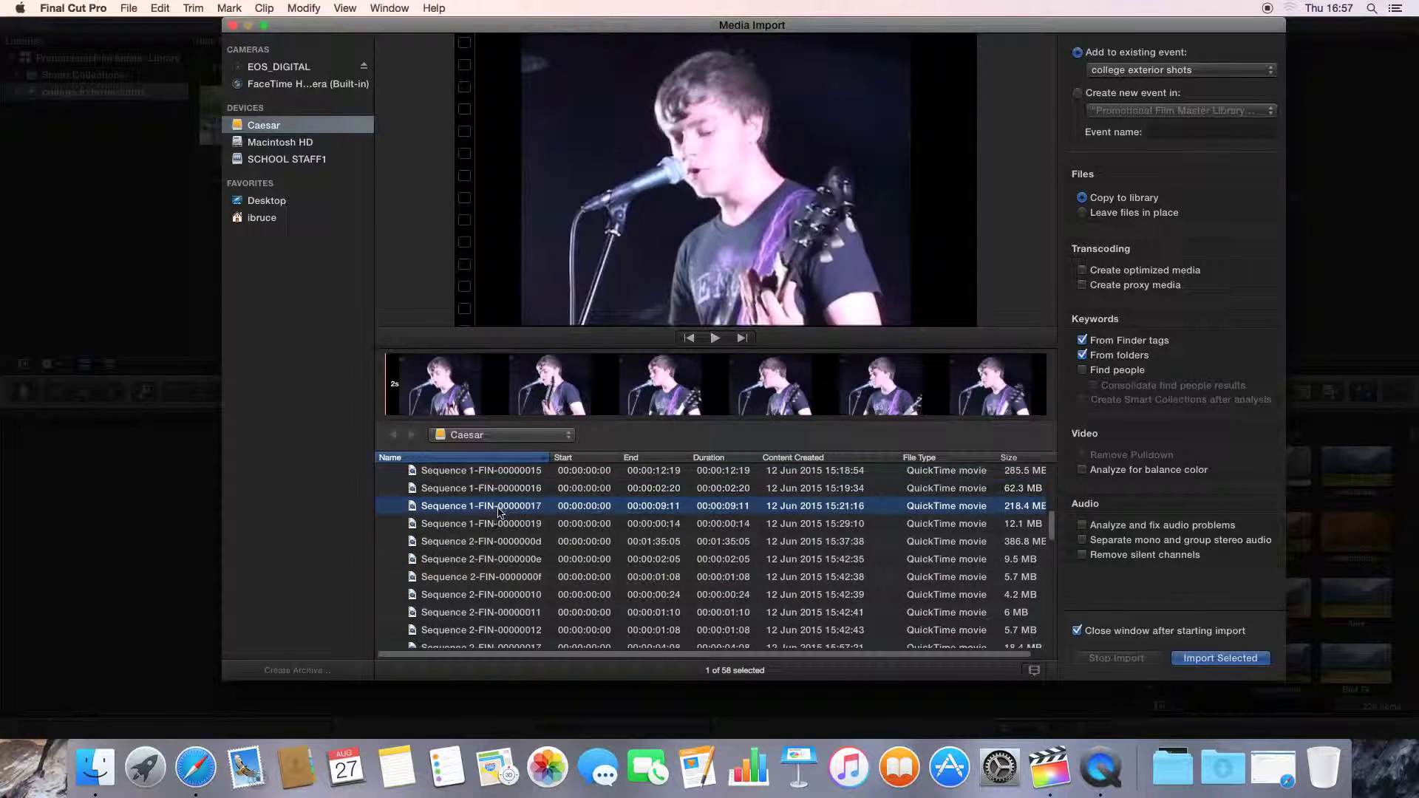
left_click(501, 524)
left_click(498, 558)
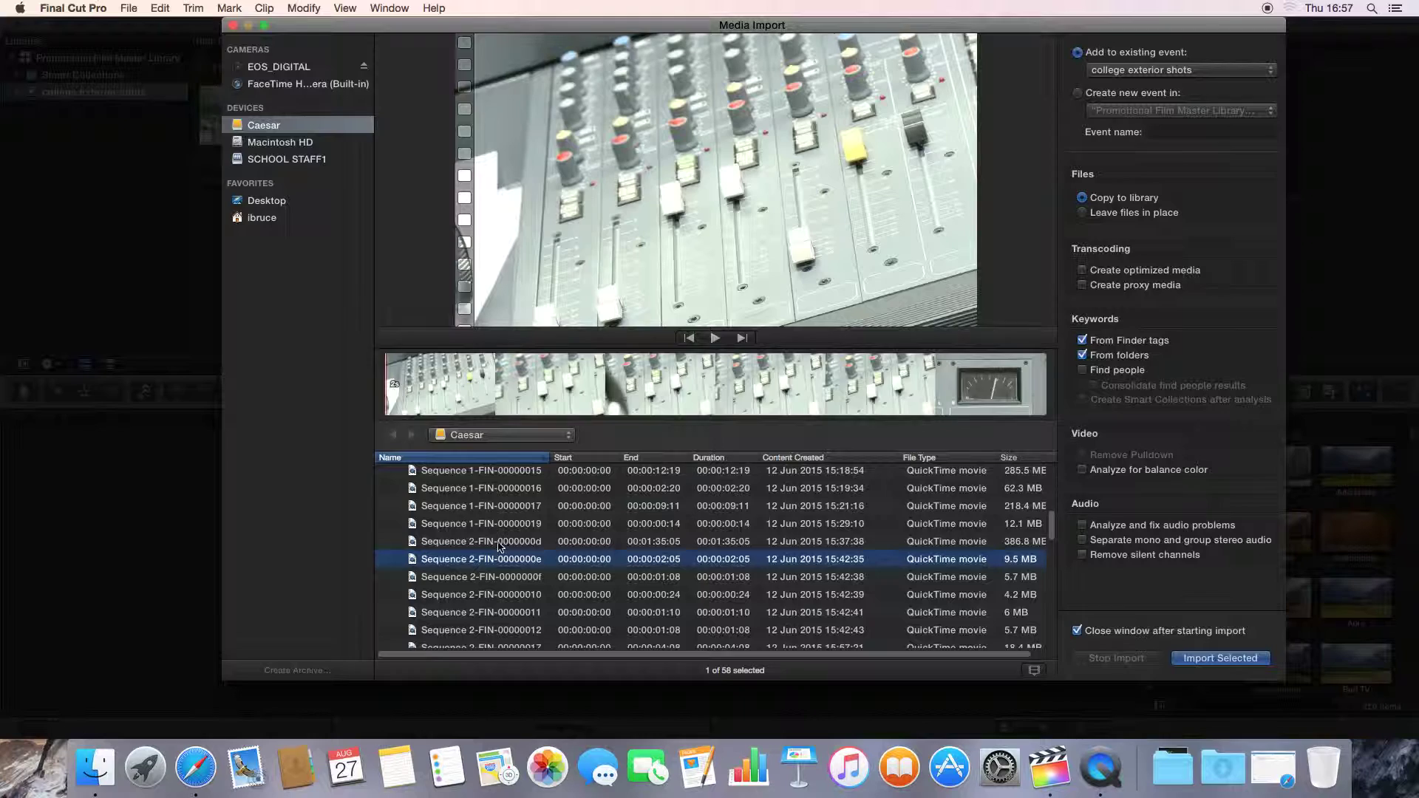
left_click(499, 542)
left_click(497, 559)
left_click_drag(1054, 532, 1055, 543)
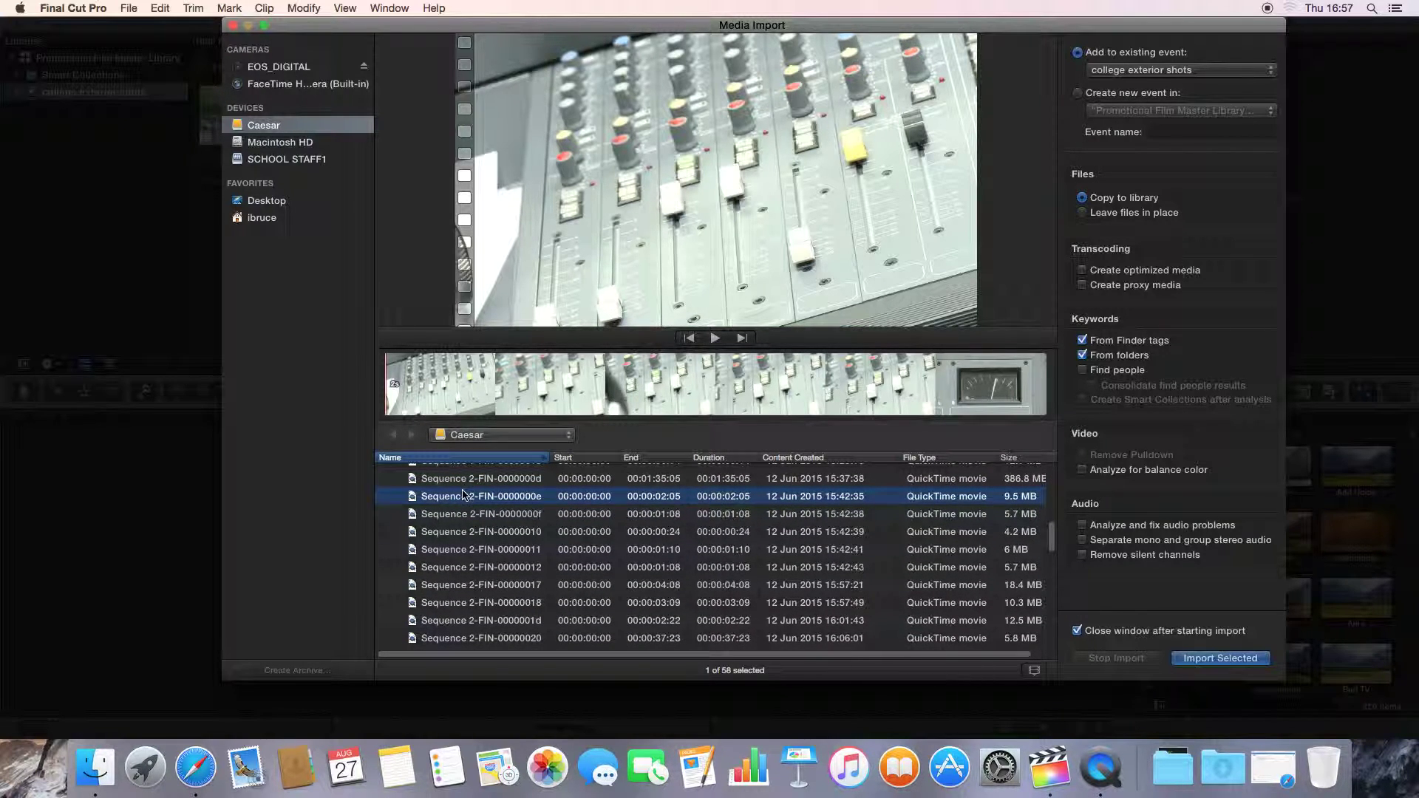
Step: Select the five clips 0000000e through 00000012, dropping the stray 00000017
left_click(497, 531, "super")
left_click(492, 549, "super")
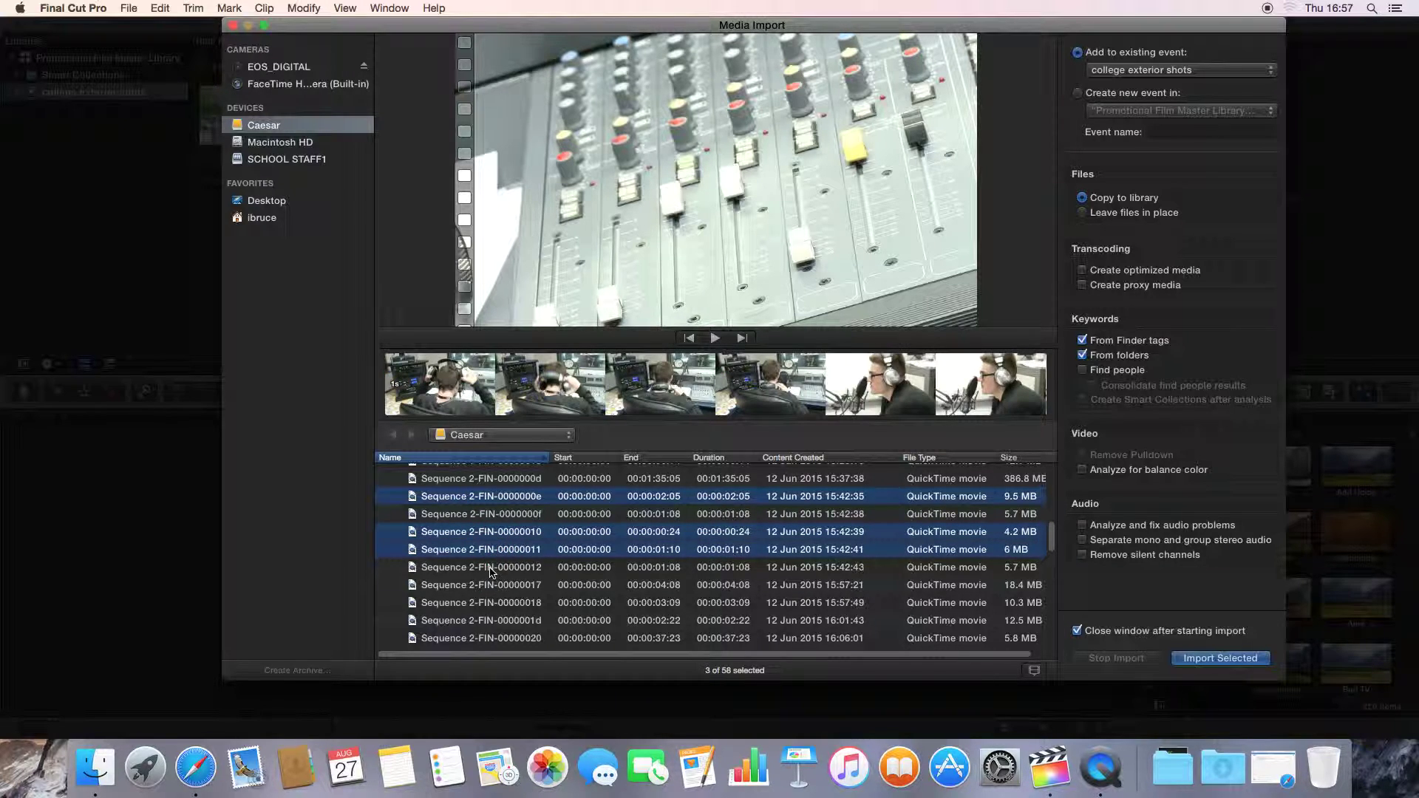
left_click(491, 568, "super")
left_click(490, 514, "super")
left_click(490, 585, "super")
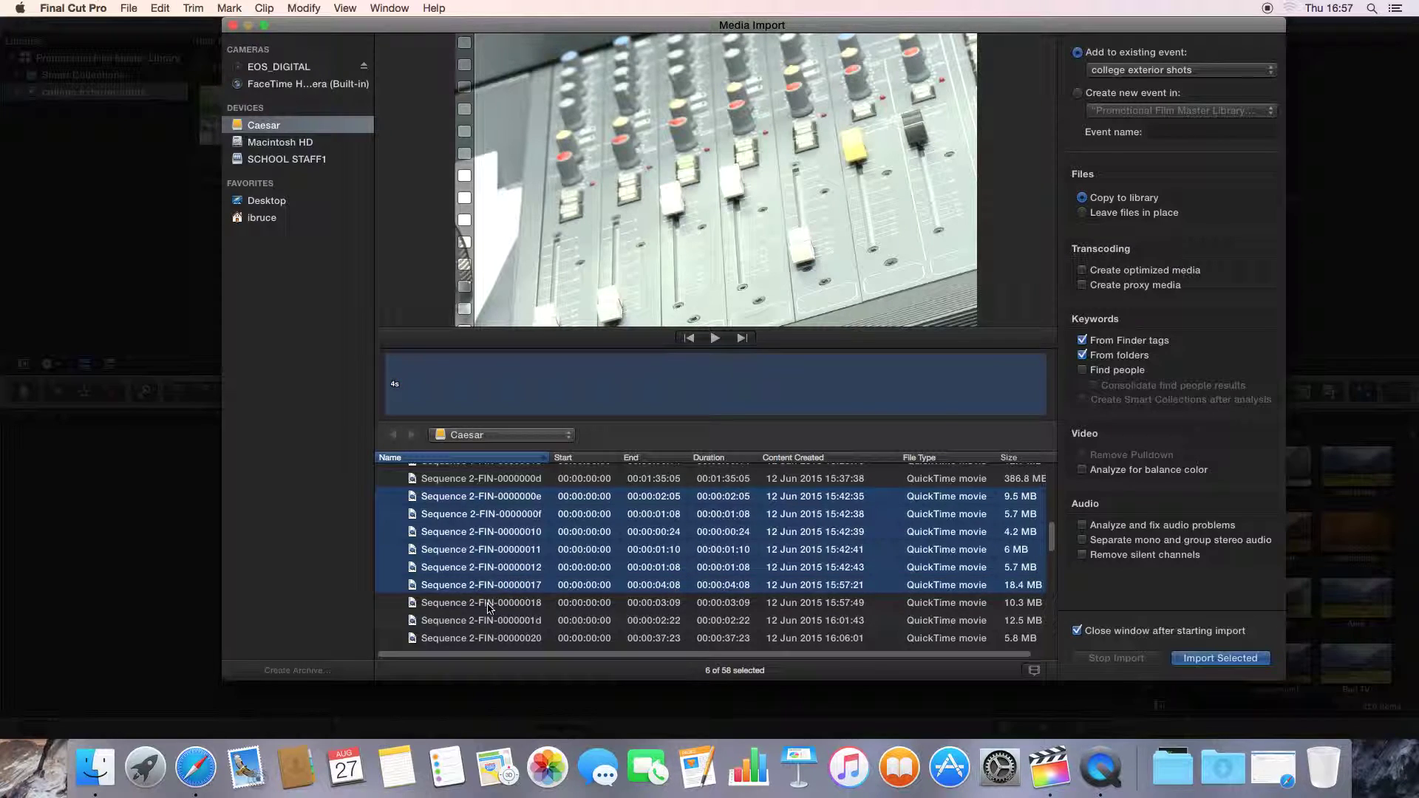
left_click(487, 602, "super")
left_click(492, 588, "super")
left_click(494, 602, "super")
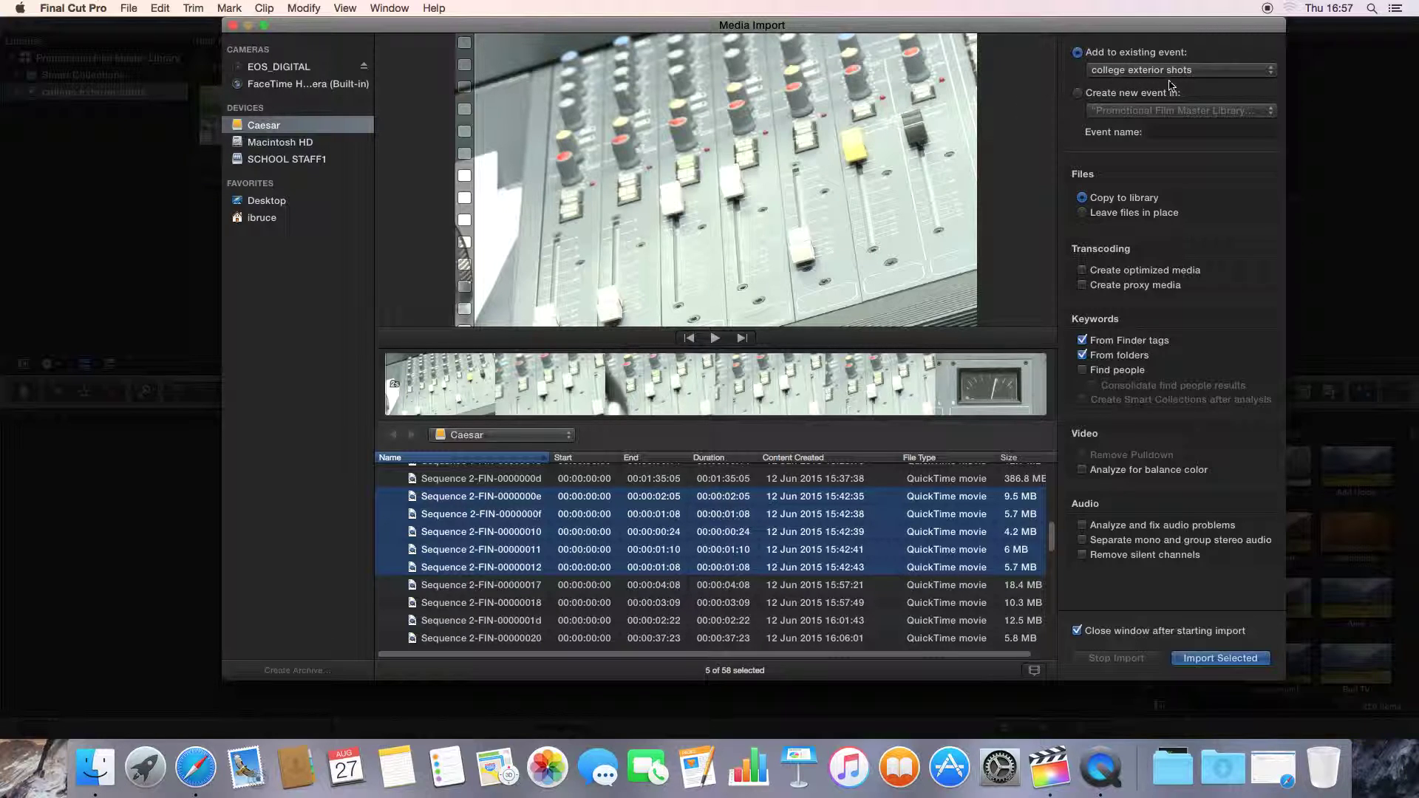
Step: Import the five clips into a new event named 'radio course clips'
left_click(1080, 100)
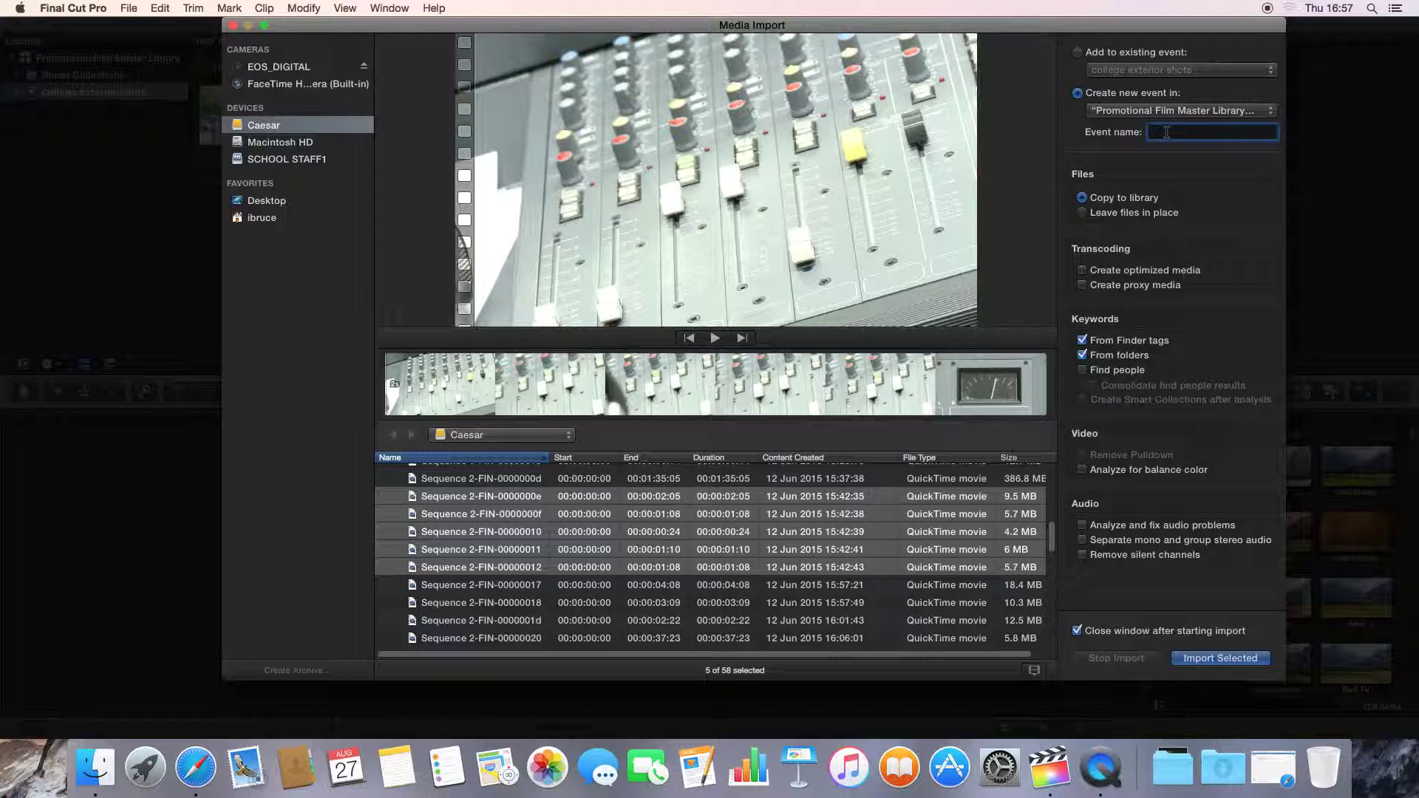
type("radio course clips")
left_click(1220, 658)
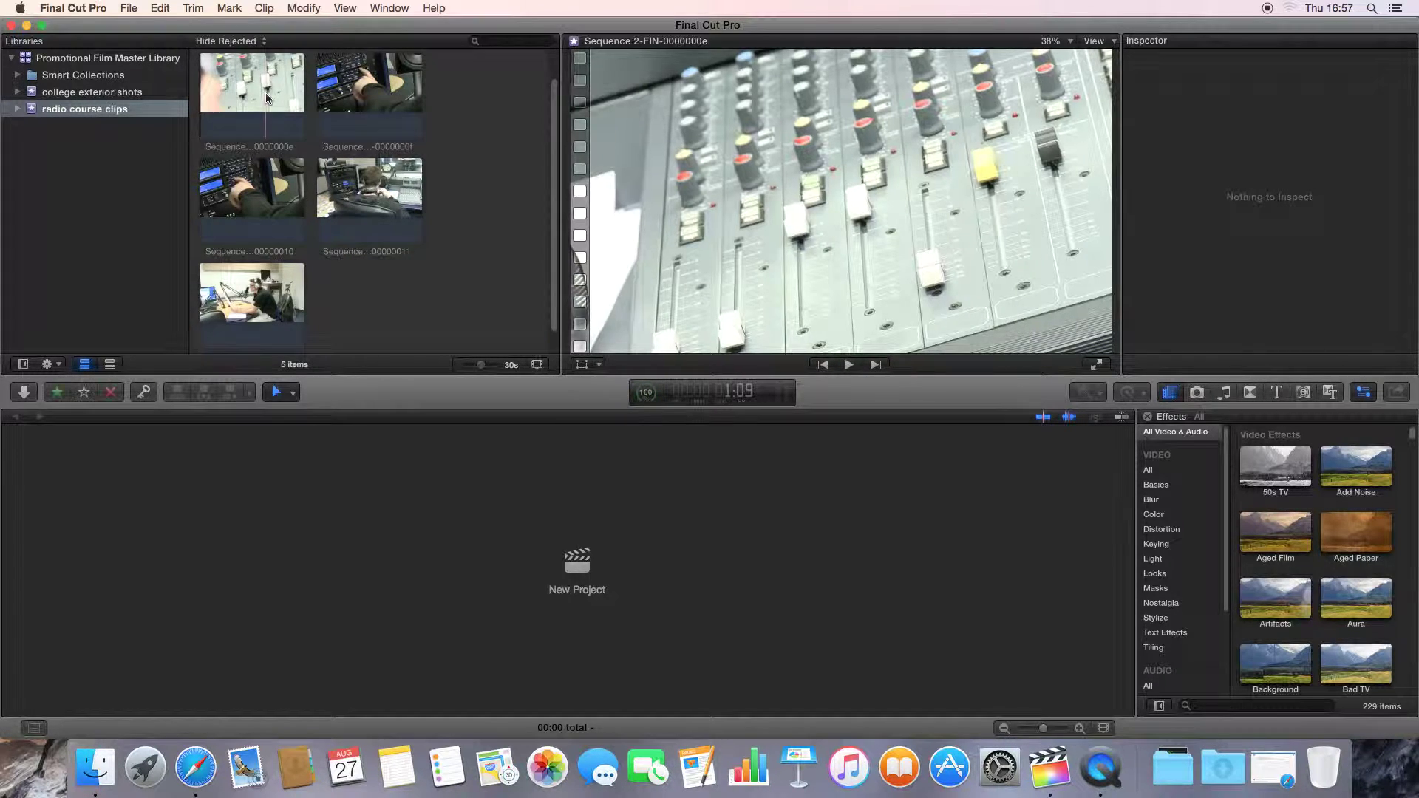
left_click(369, 199)
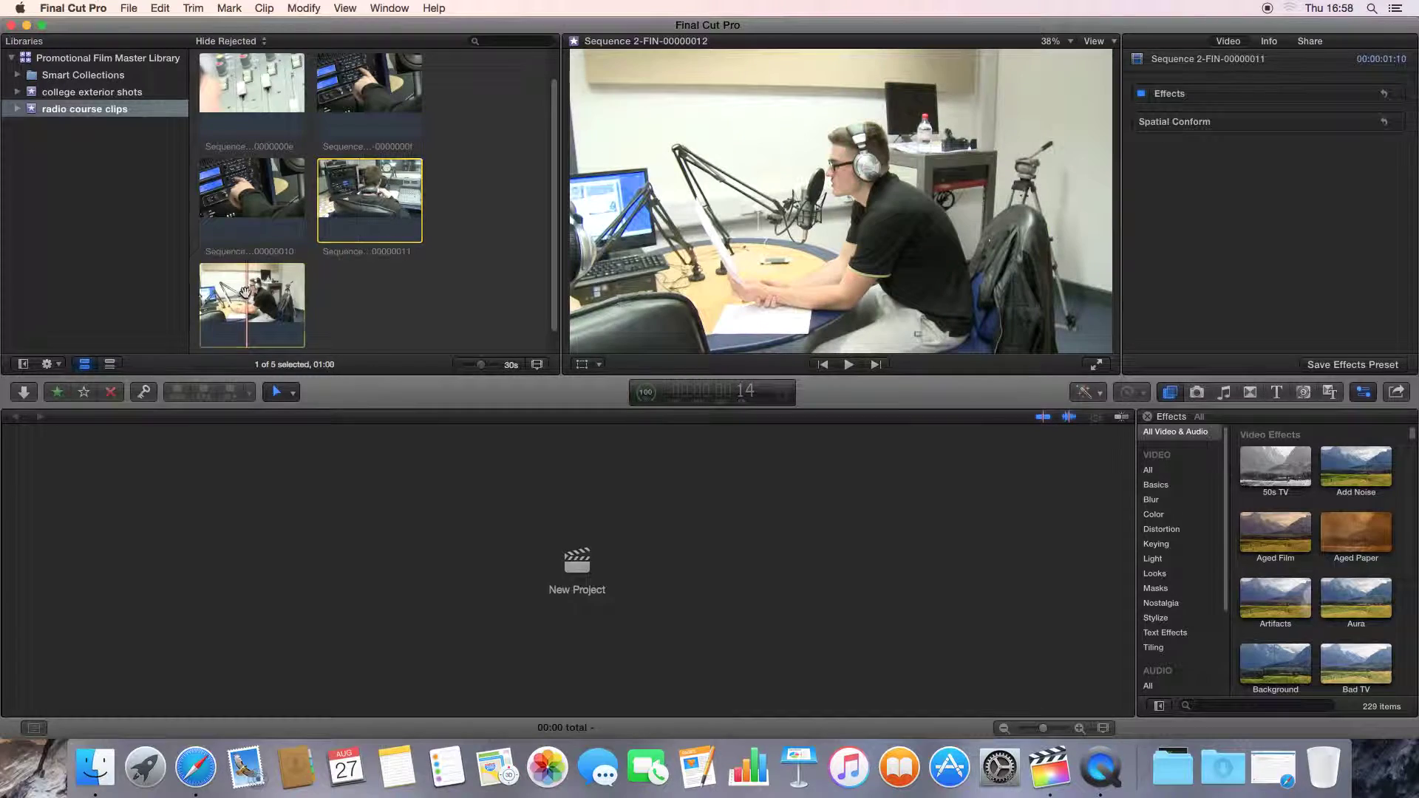
left_click(251, 296)
left_click(115, 93)
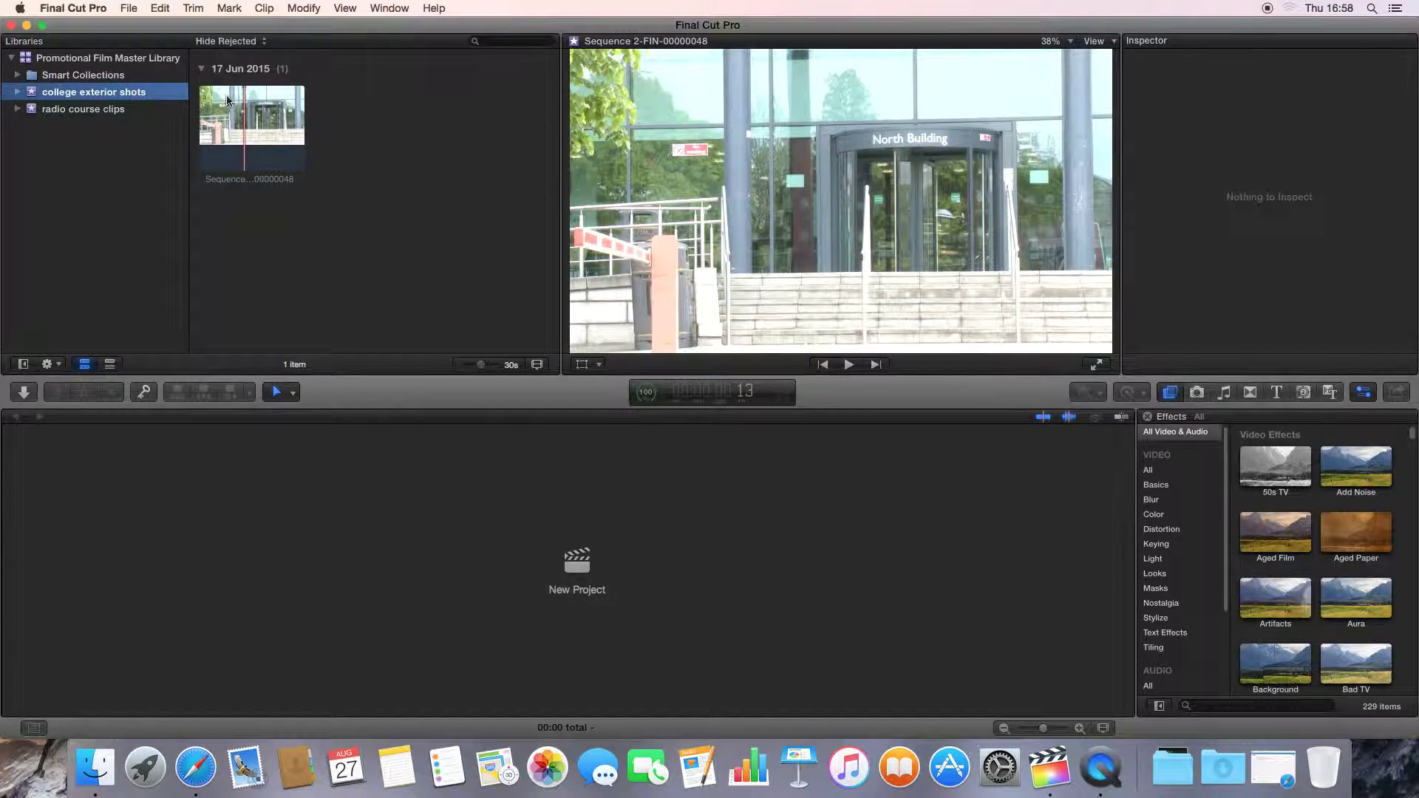
left_click(108, 108)
left_click(105, 95)
left_click(82, 110)
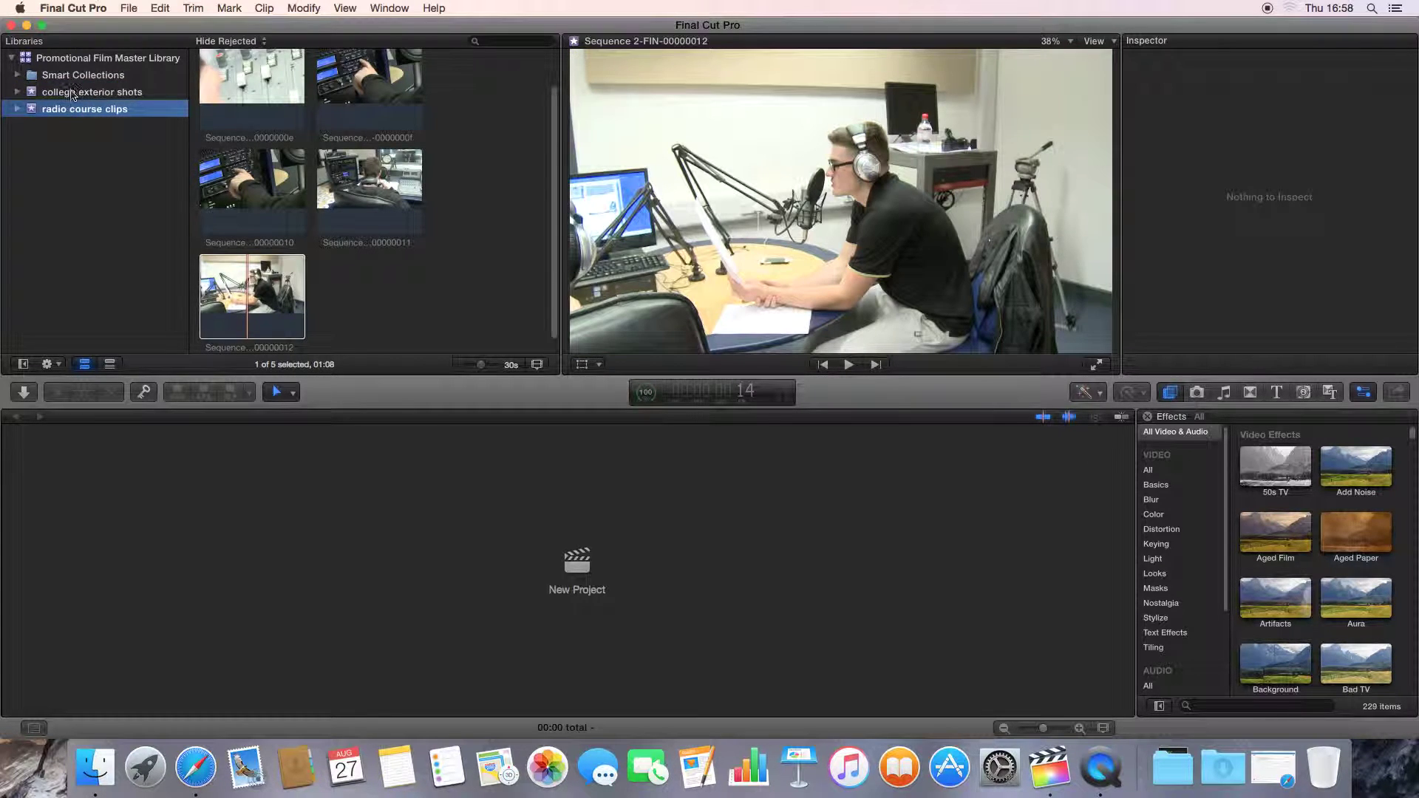
left_click(71, 94)
left_click(83, 111)
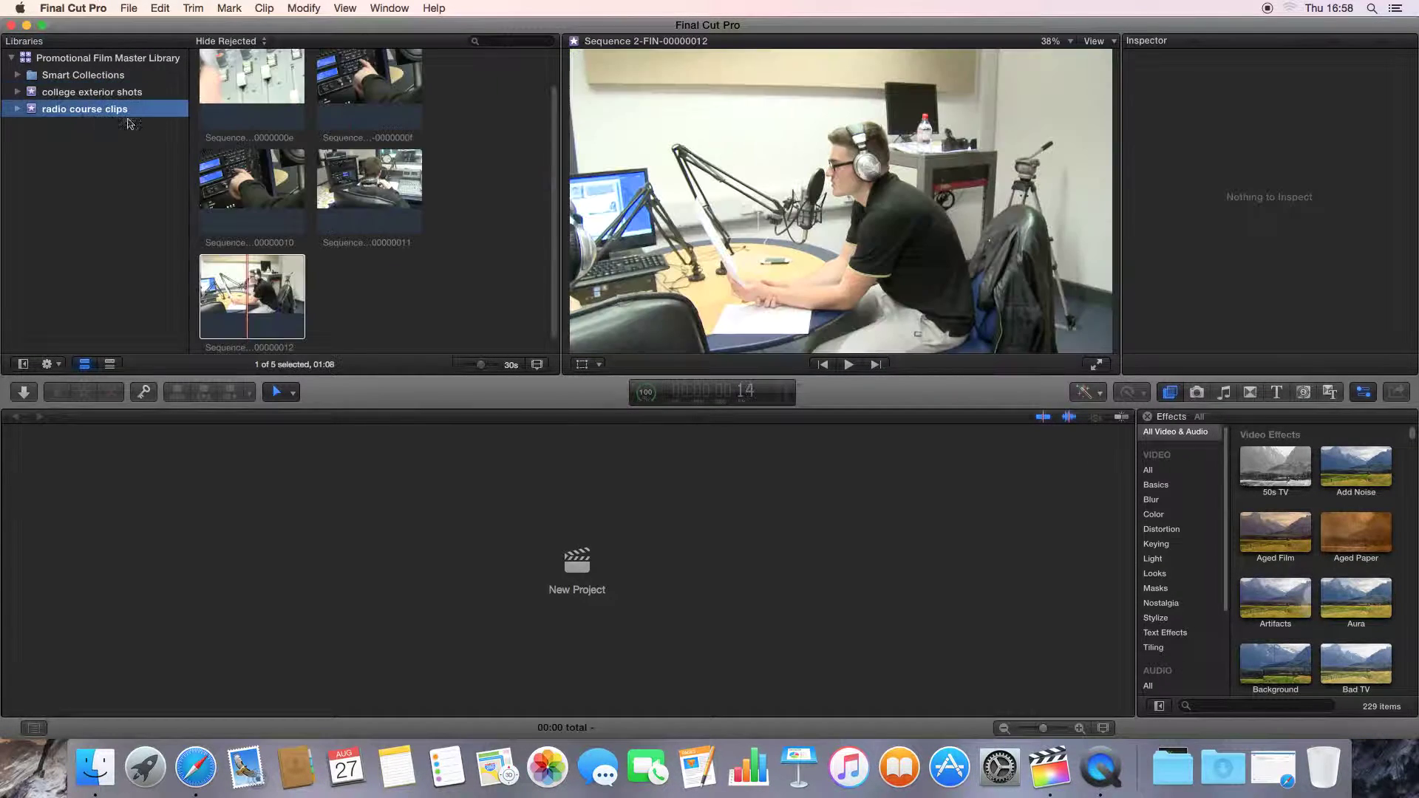
left_click(260, 289)
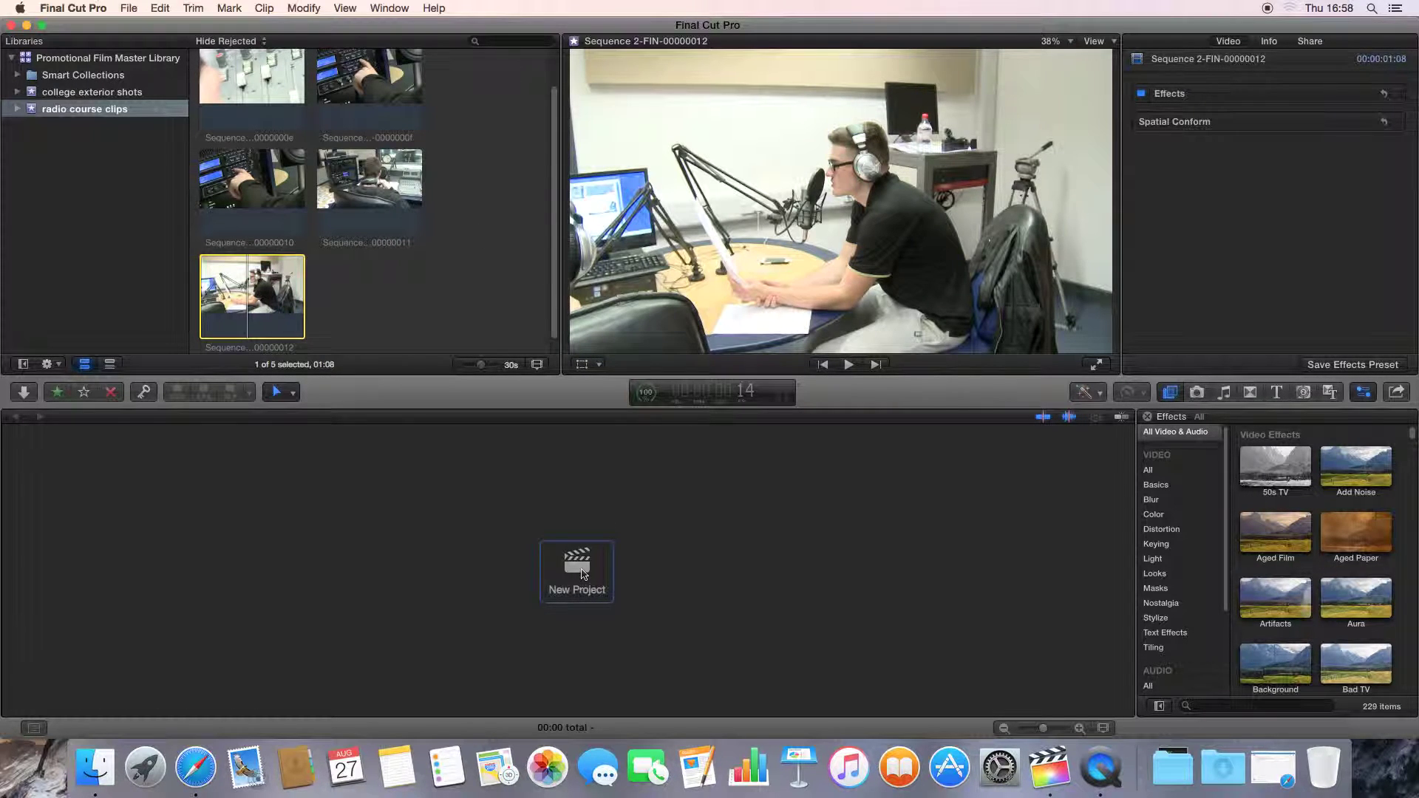
Step: Start a new project named 'promotional film timeline' in the radio course clips event
left_click(583, 574)
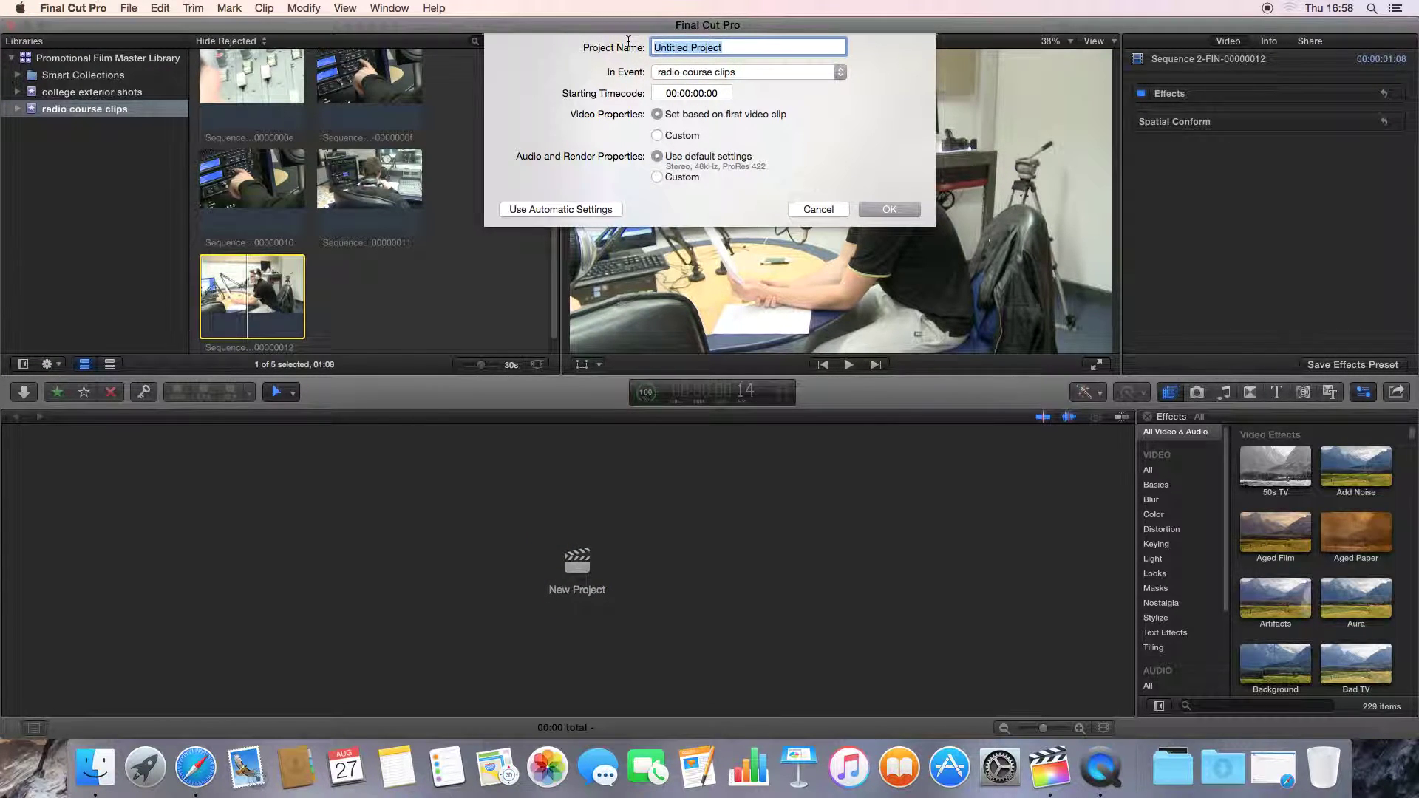
type("c")
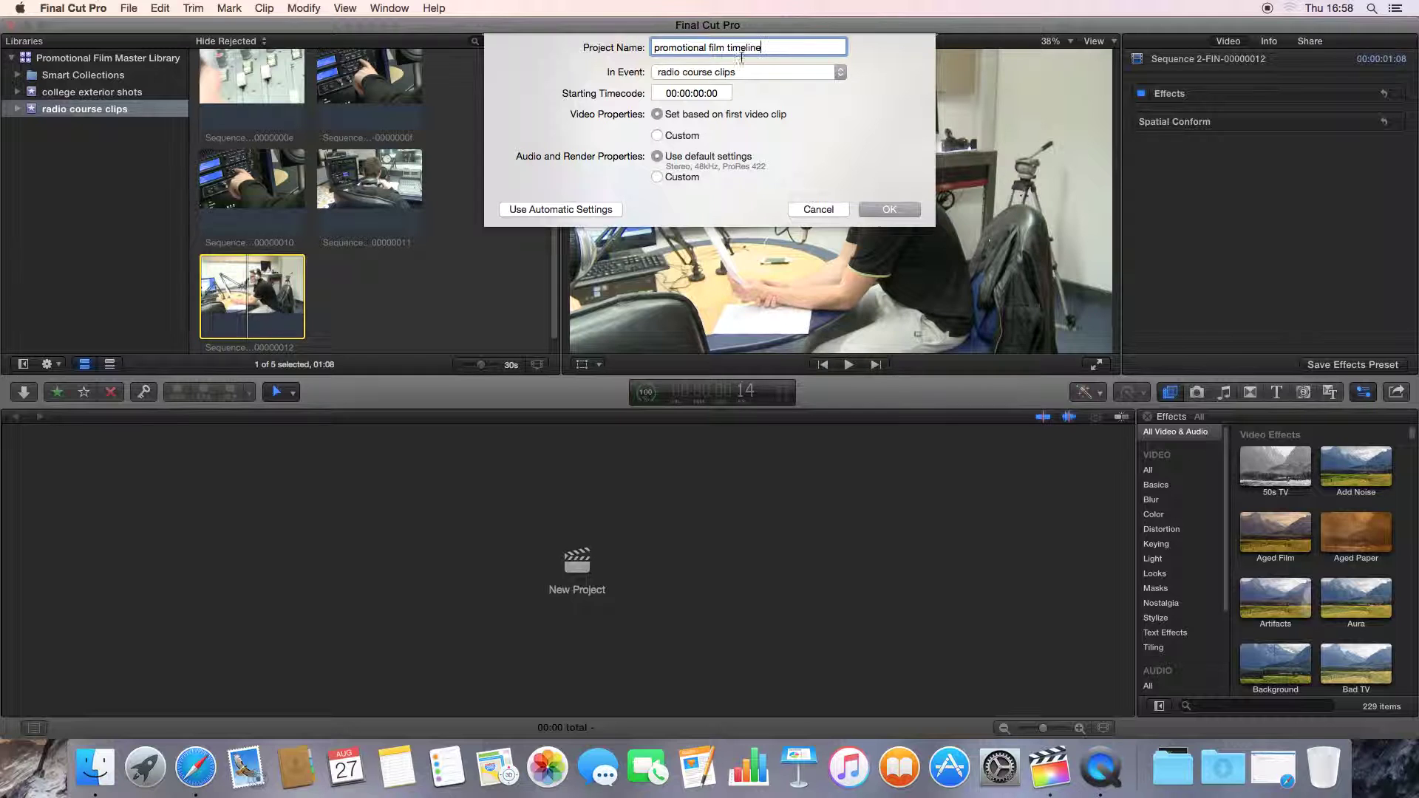
left_click_drag(776, 47, 657, 47)
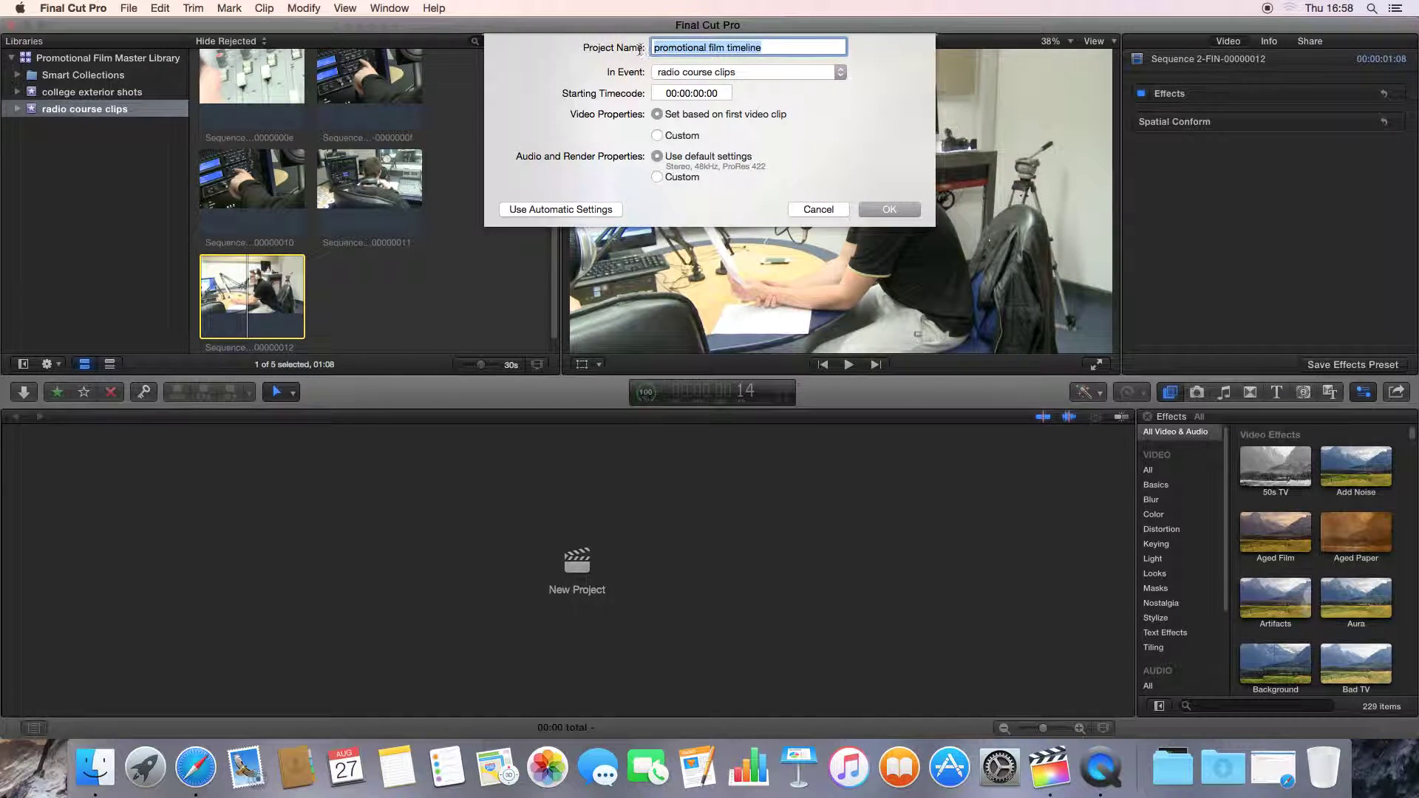
left_click(769, 48)
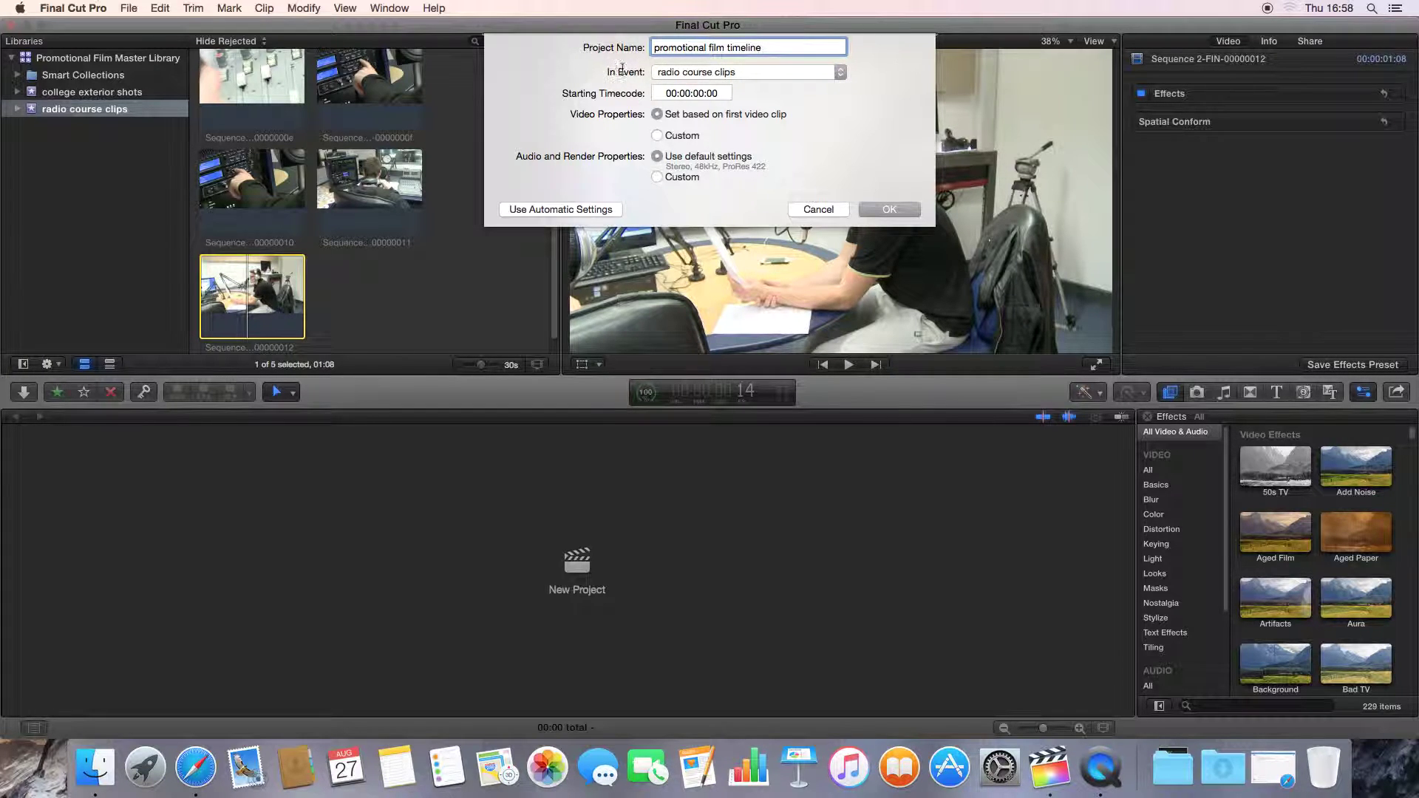
left_click(798, 74)
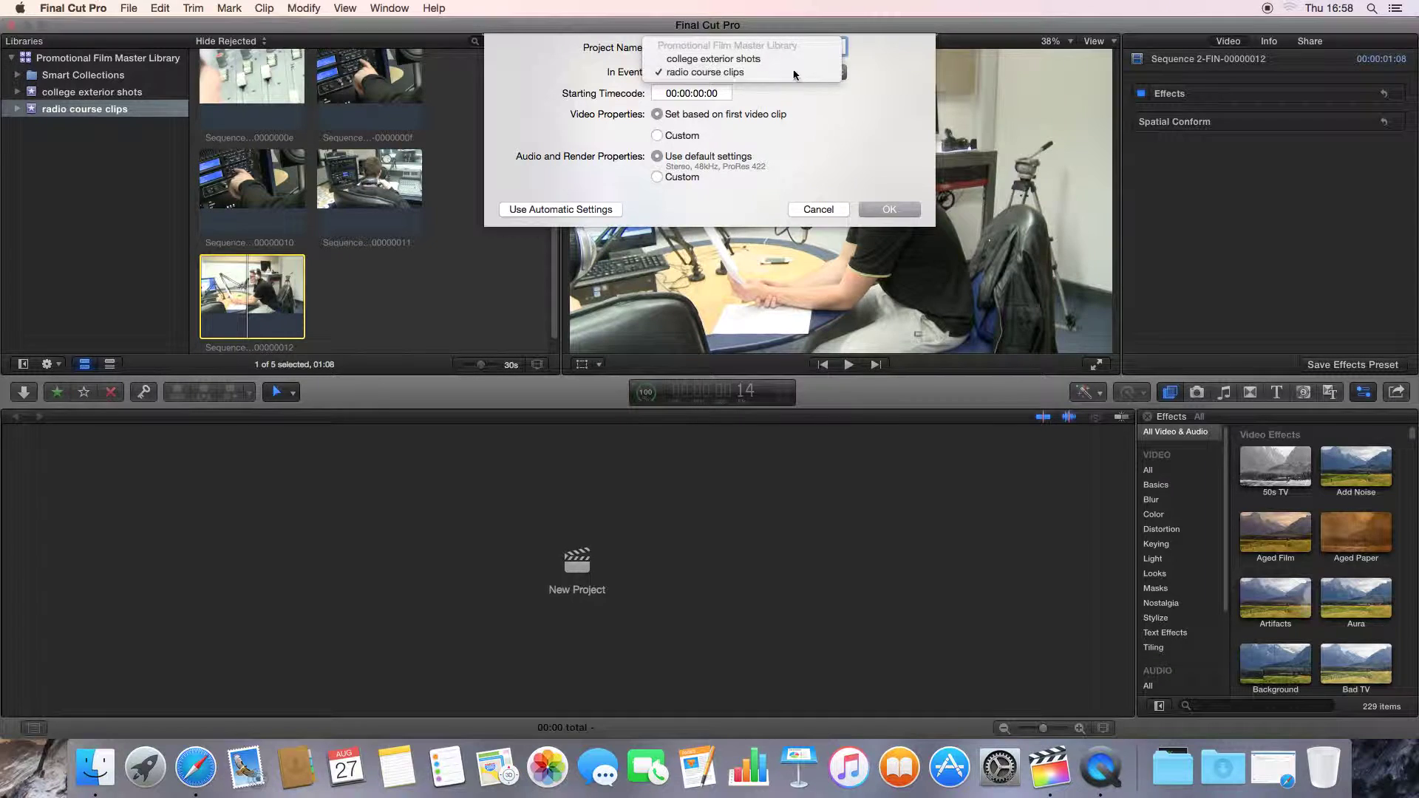
left_click(795, 74)
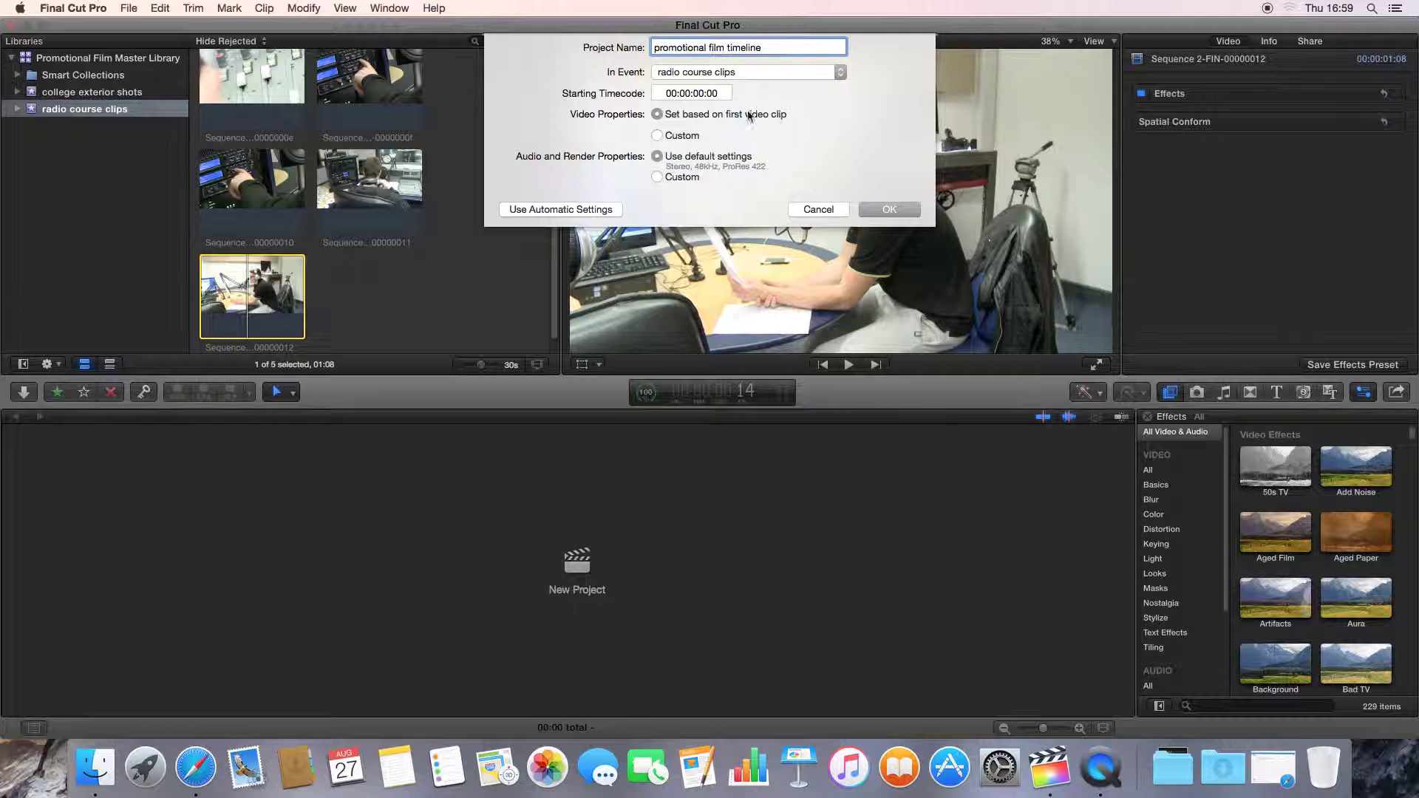
left_click(668, 136)
left_click(727, 155)
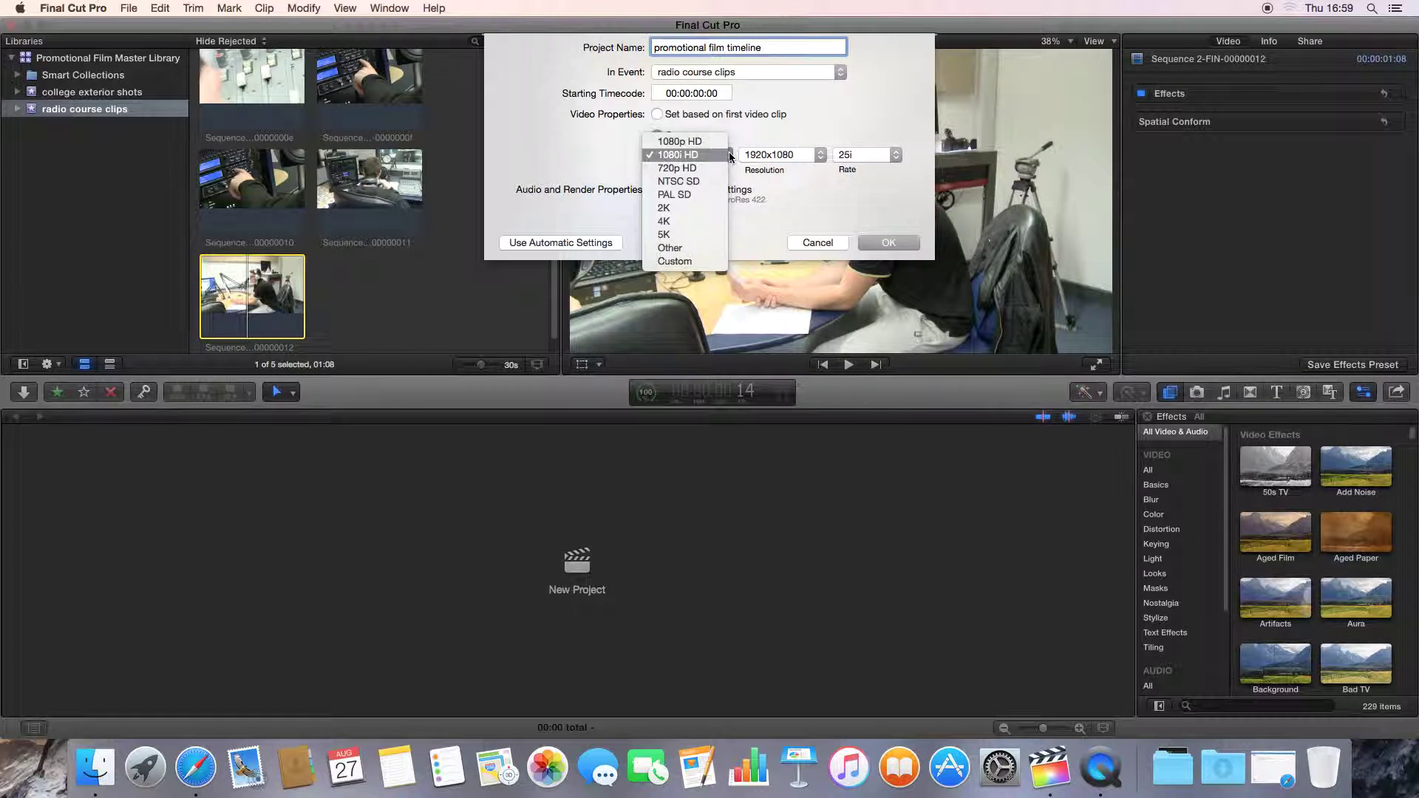
left_click(728, 156)
left_click(769, 154)
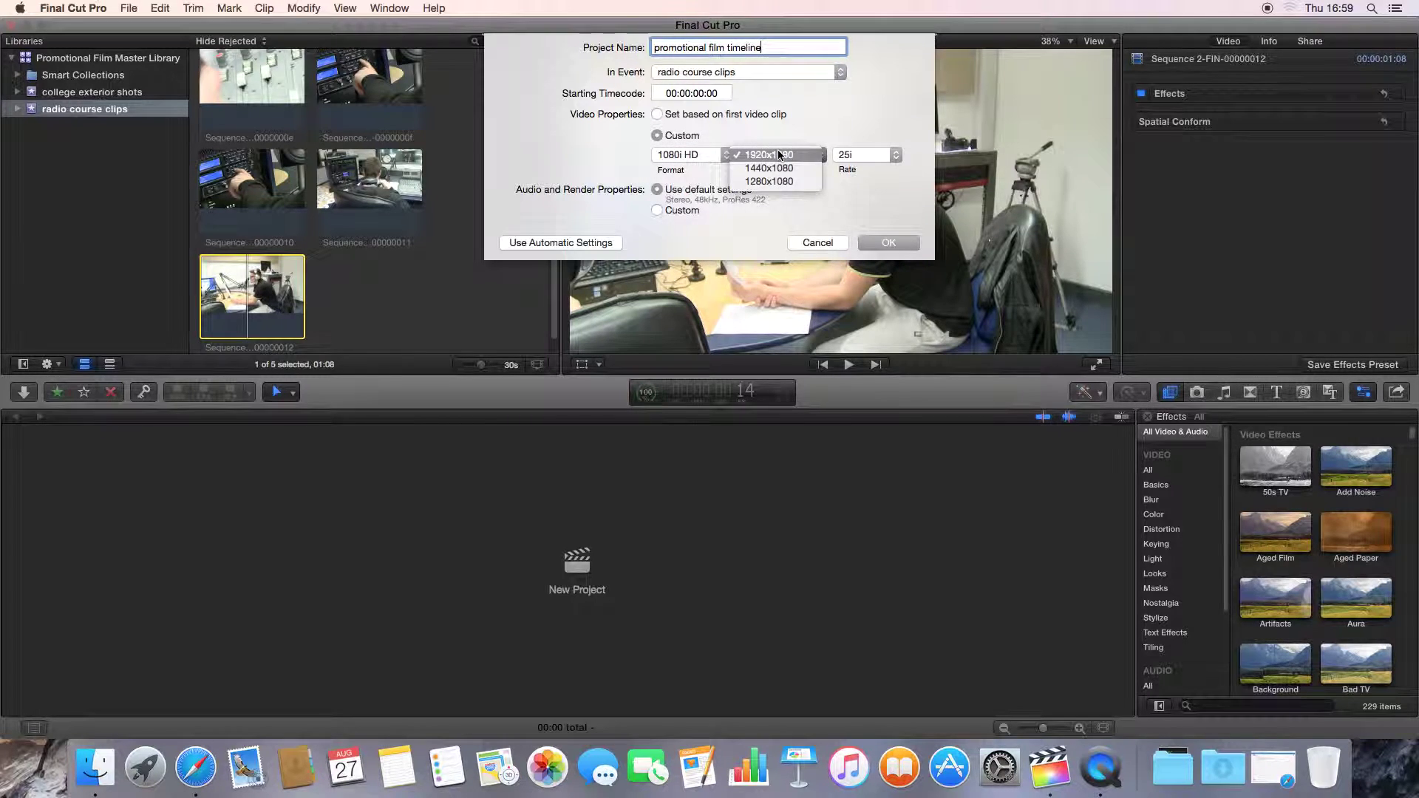
left_click(768, 155)
left_click(769, 155)
left_click(775, 158)
left_click(706, 155)
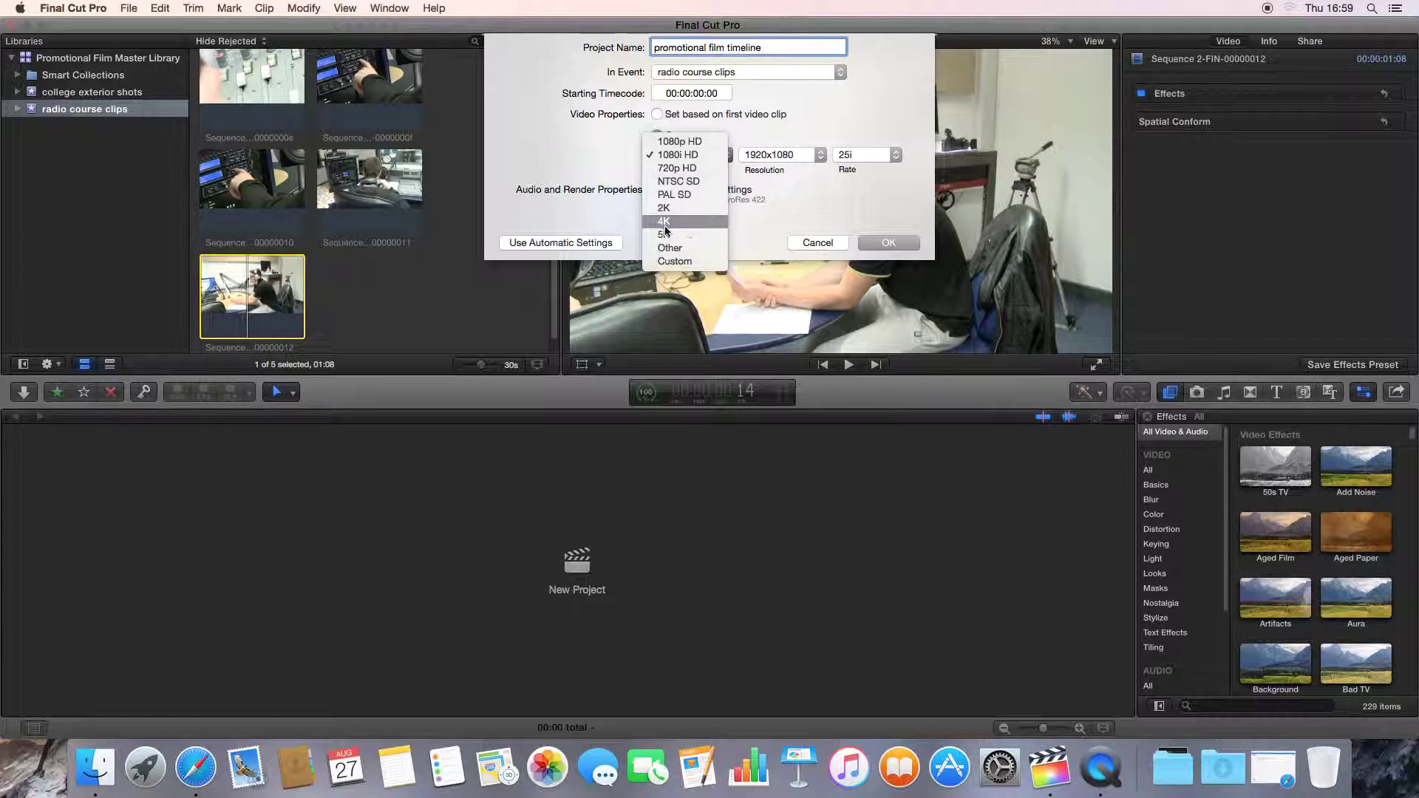
left_click(854, 183)
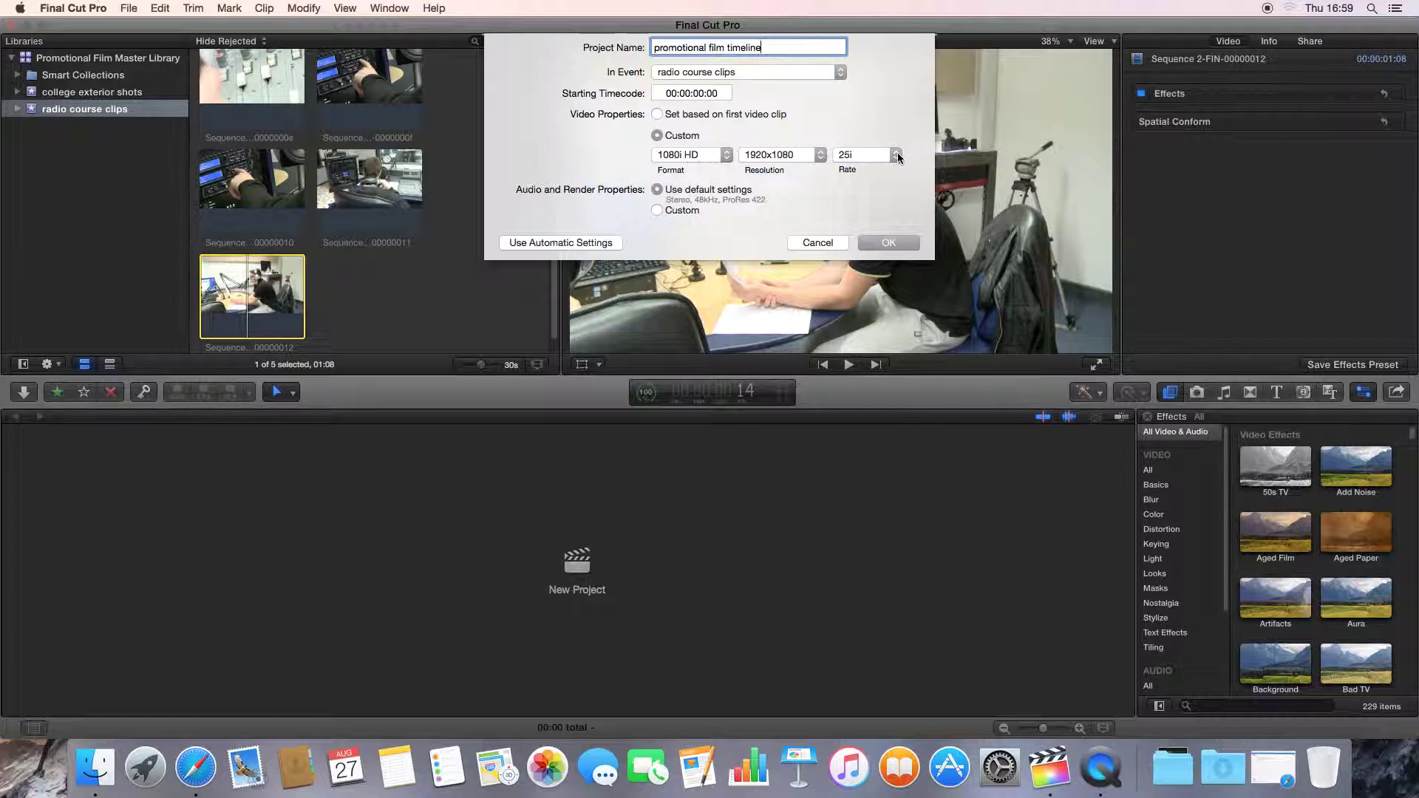
left_click(897, 156)
left_click(880, 185)
left_click(878, 156)
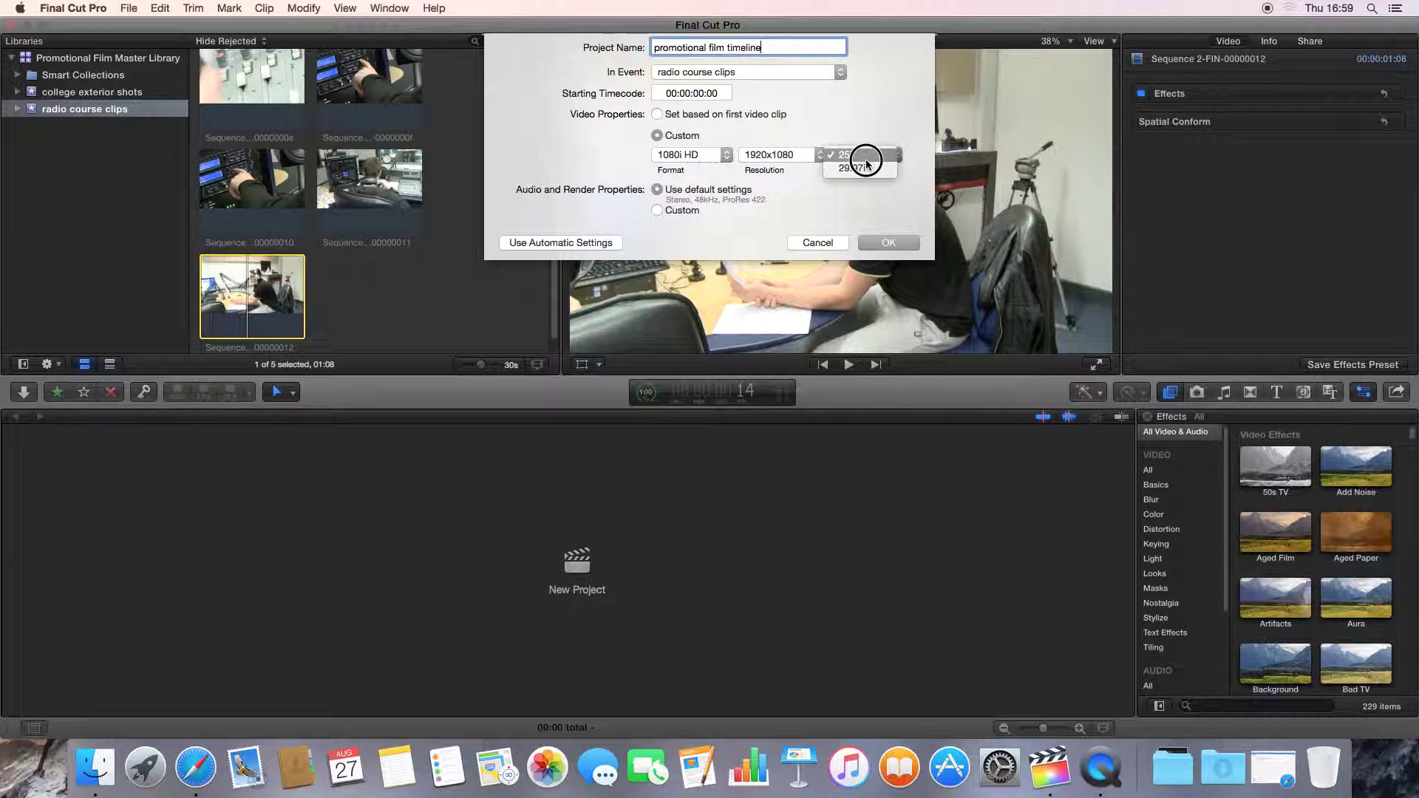
left_click(867, 163)
left_click(866, 163)
left_click(850, 154)
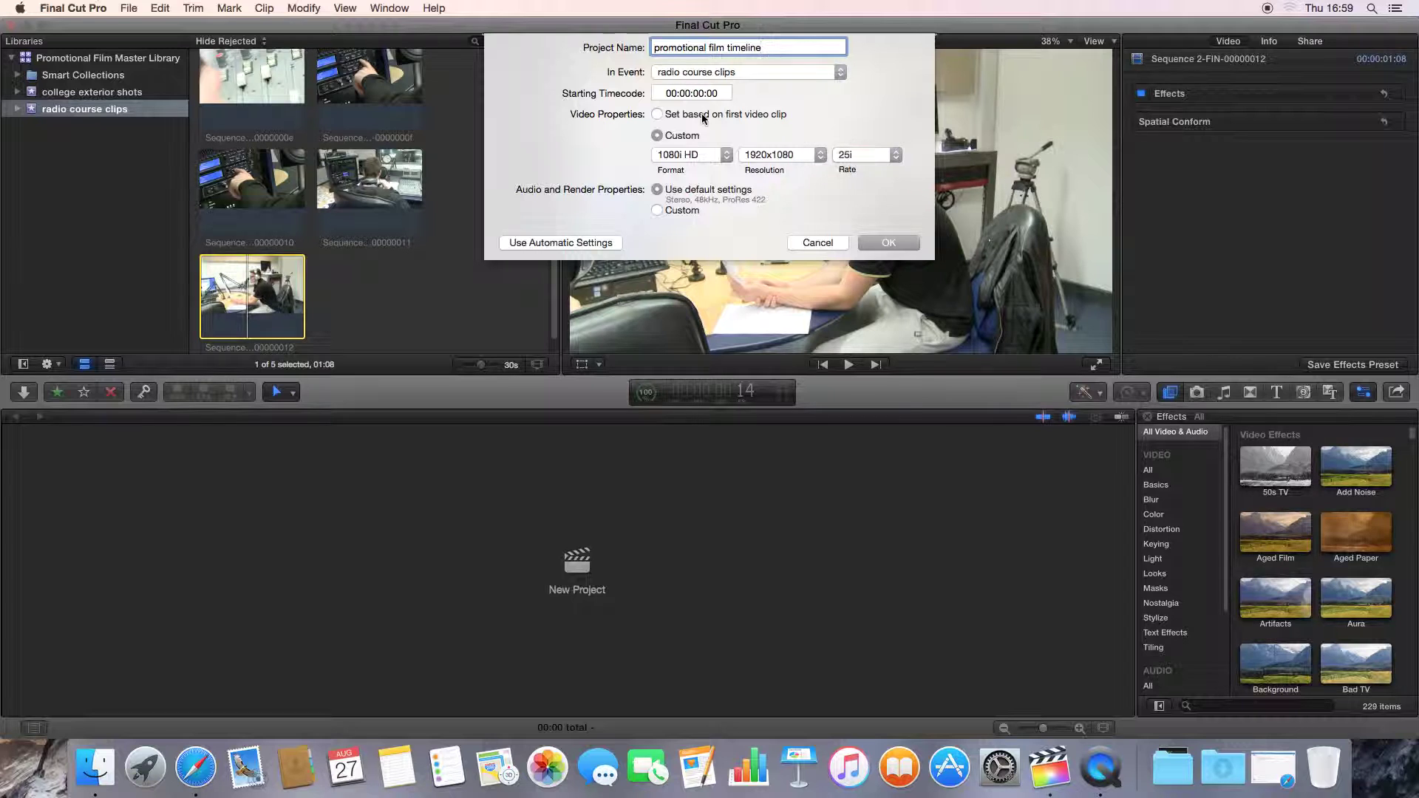
left_click(702, 117)
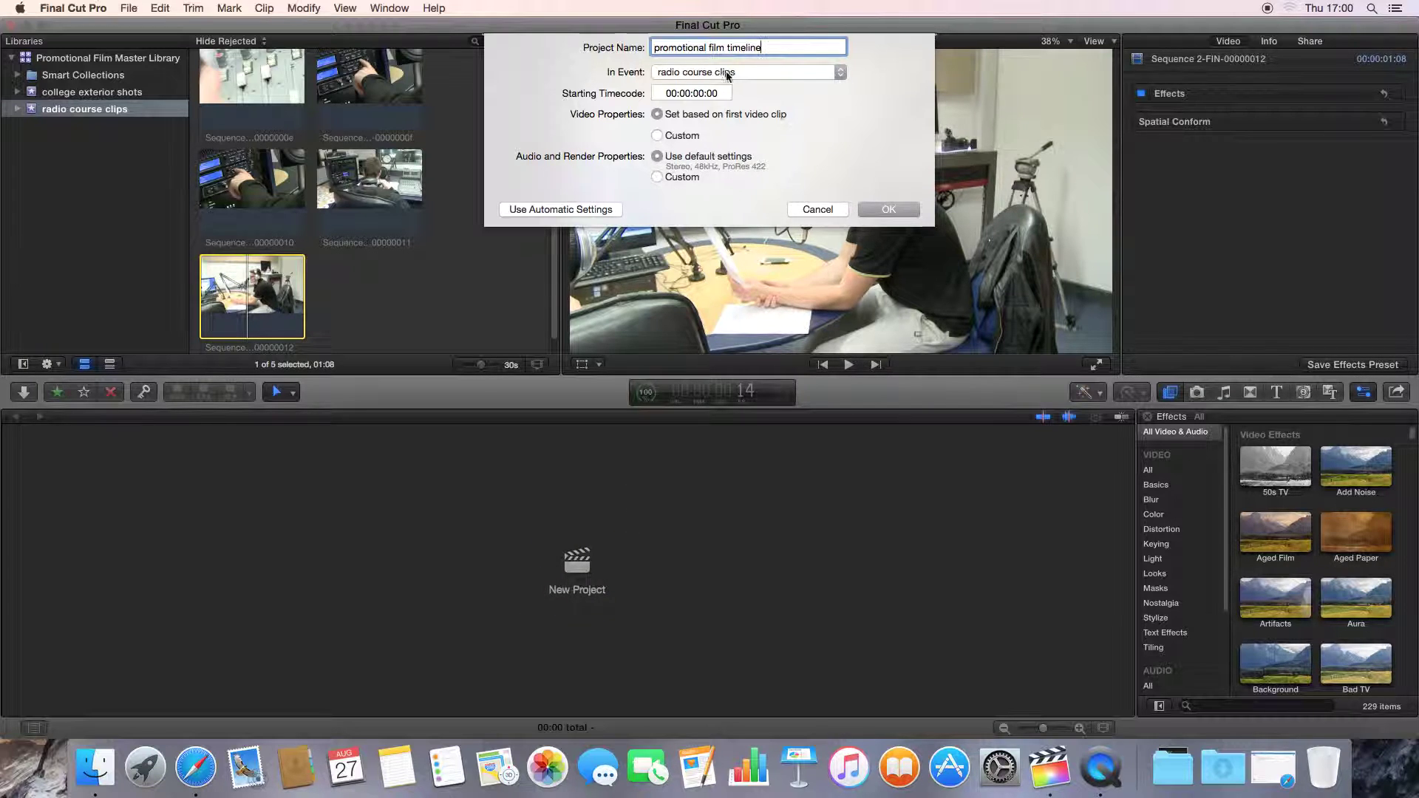
Step: Create the promotional film timeline project
left_click(886, 209)
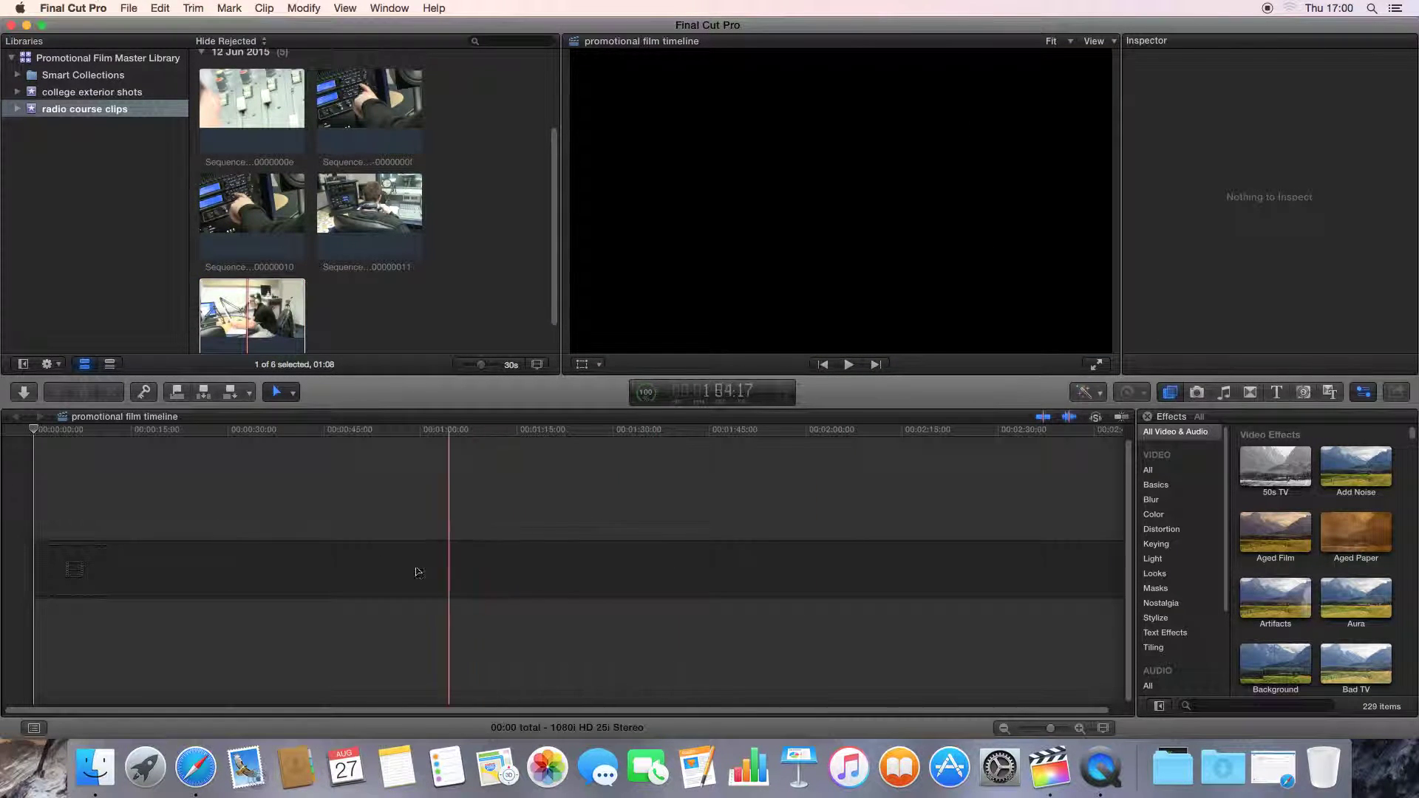
left_click_drag(555, 206, 550, 106)
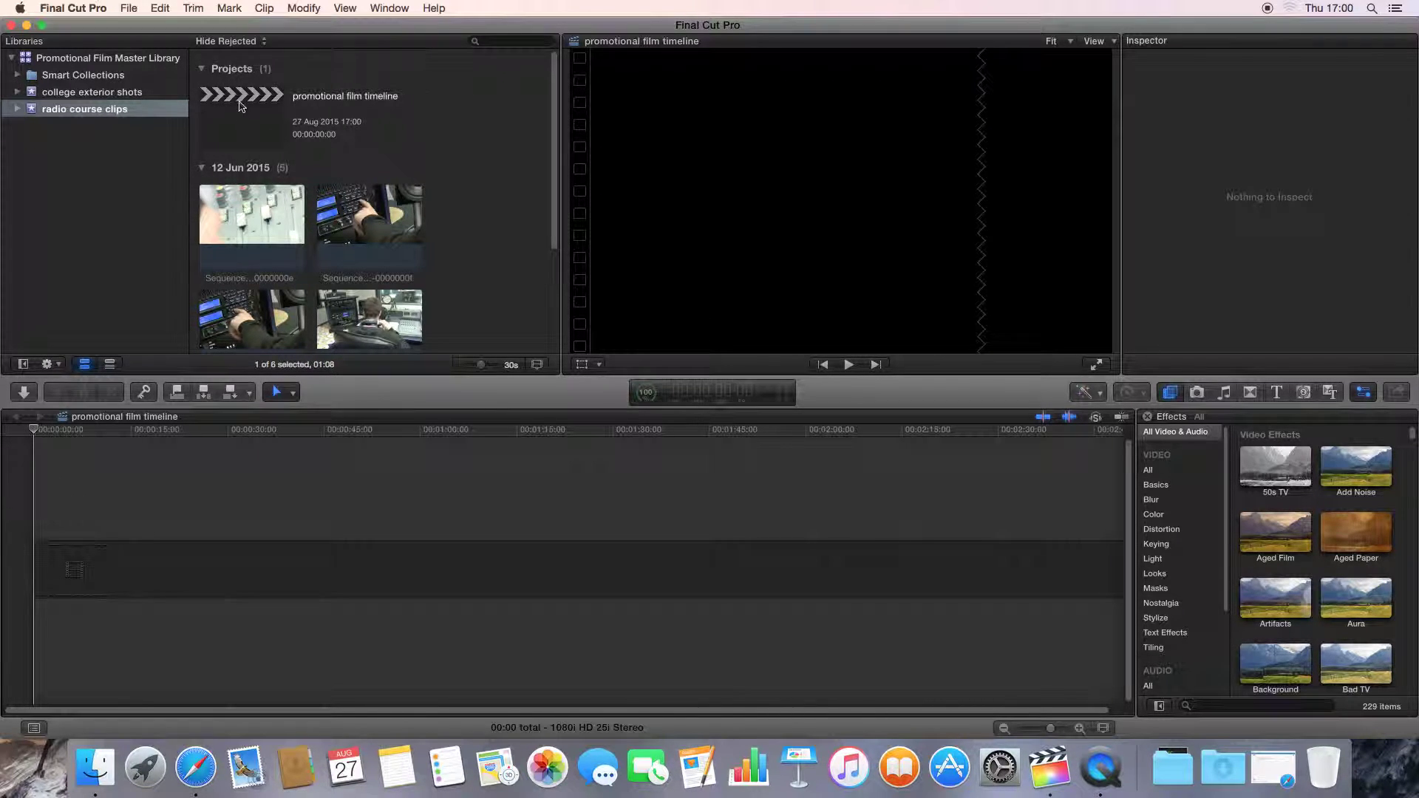
left_click_drag(556, 163, 556, 281)
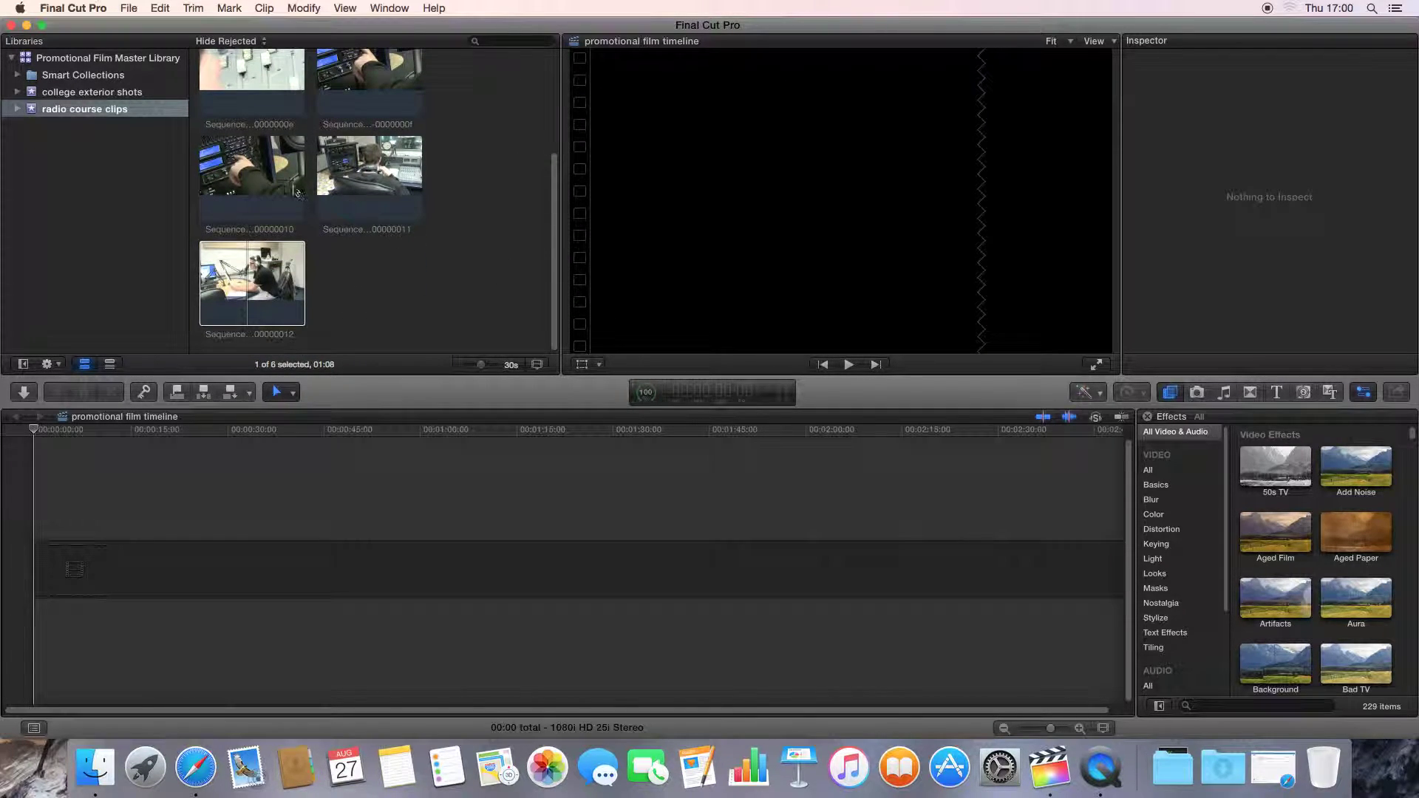
Step: Drag clips 00000010, 00000011 and 00000012 into the timeline in order
left_click(255, 177)
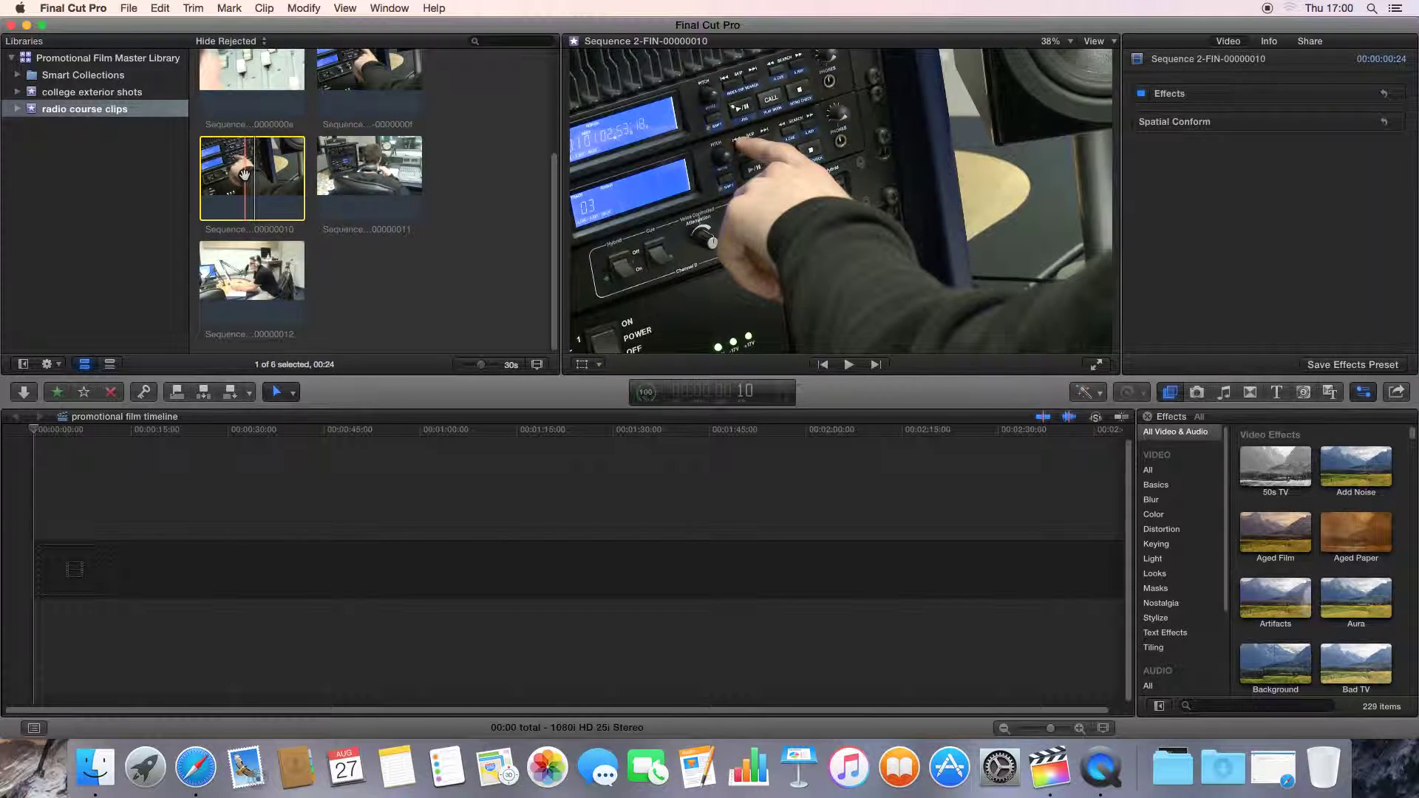
left_click_drag(244, 180, 159, 580)
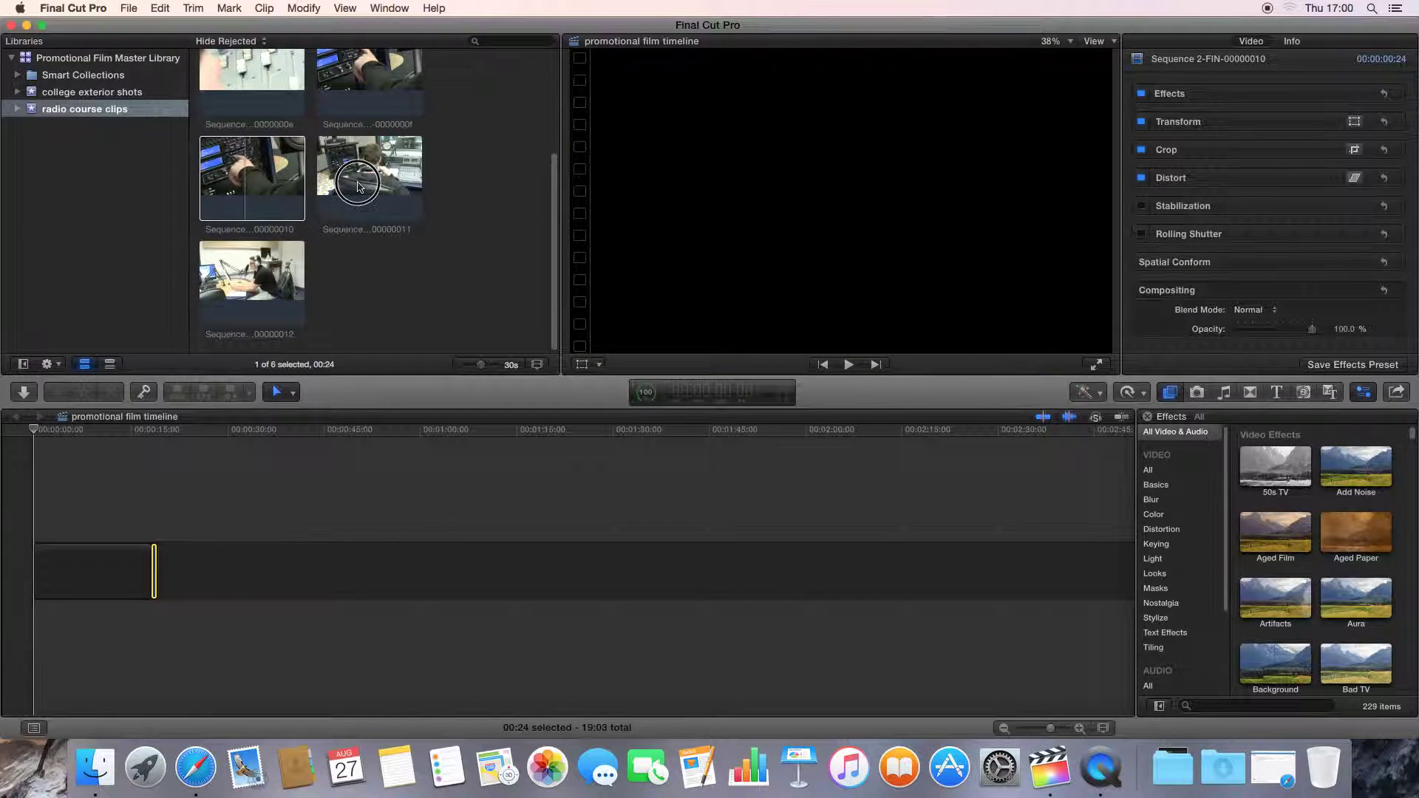
left_click_drag(328, 161, 242, 553)
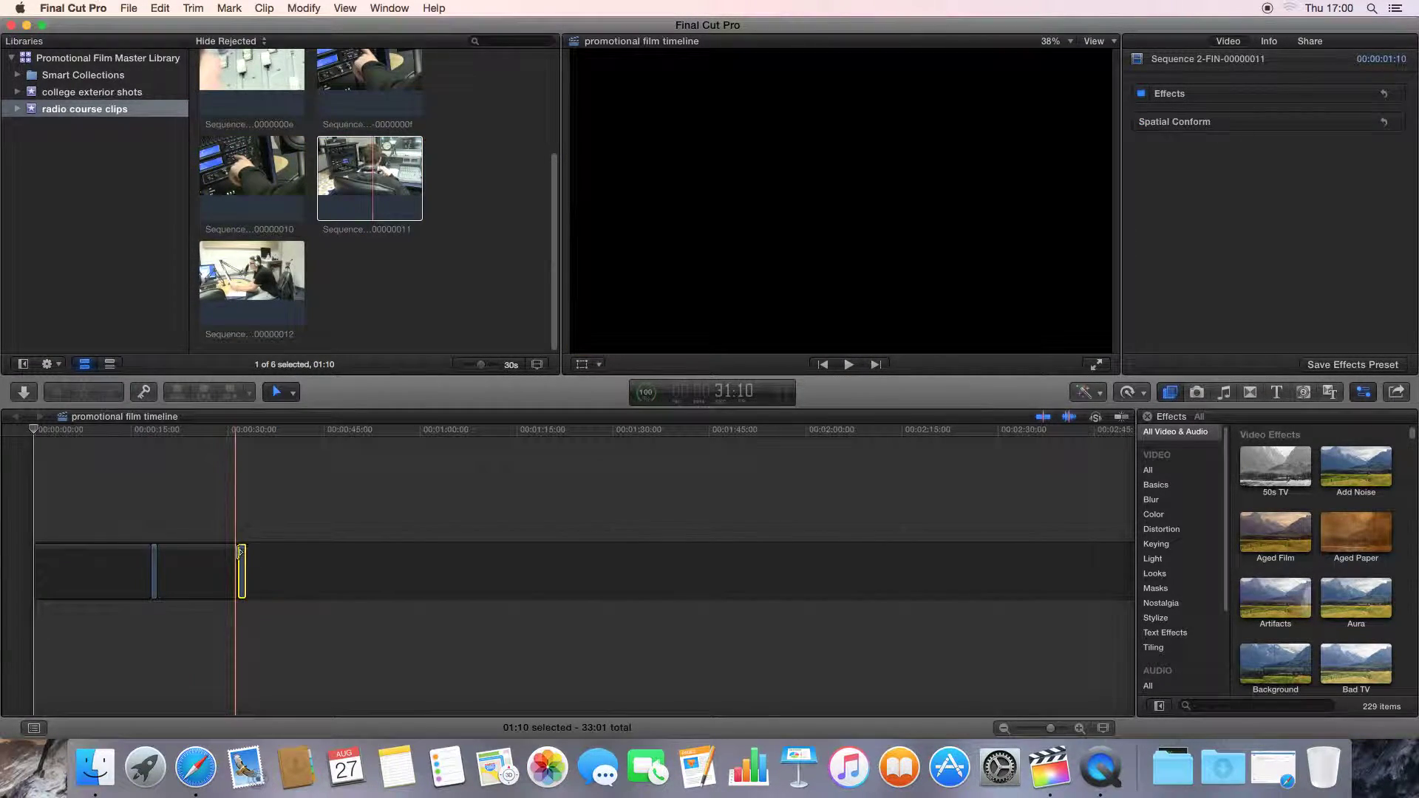
left_click(263, 272)
left_click_drag(262, 272, 77, 566)
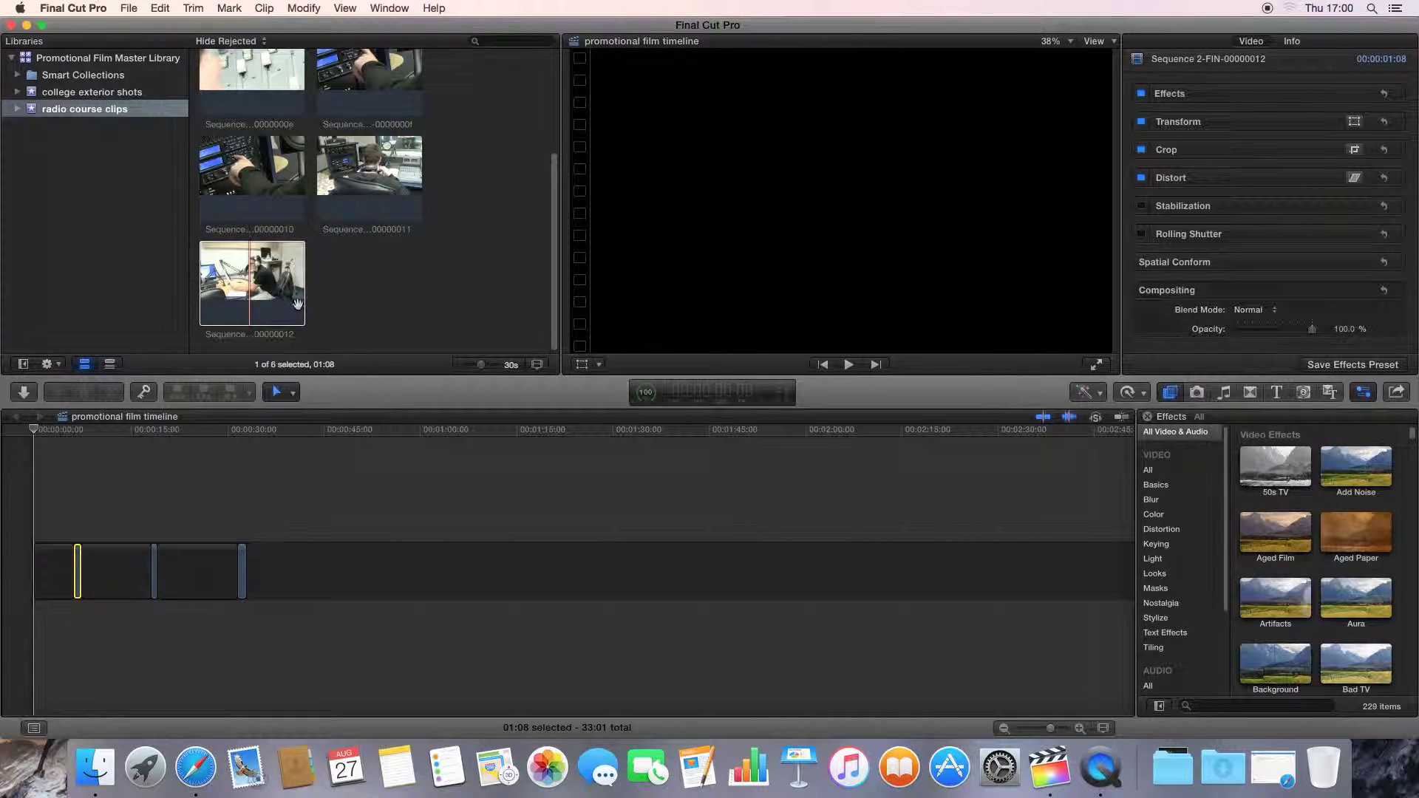
Step: Mark the final ten seconds of clip 00000011 and append it to the timeline's end
left_click(281, 286)
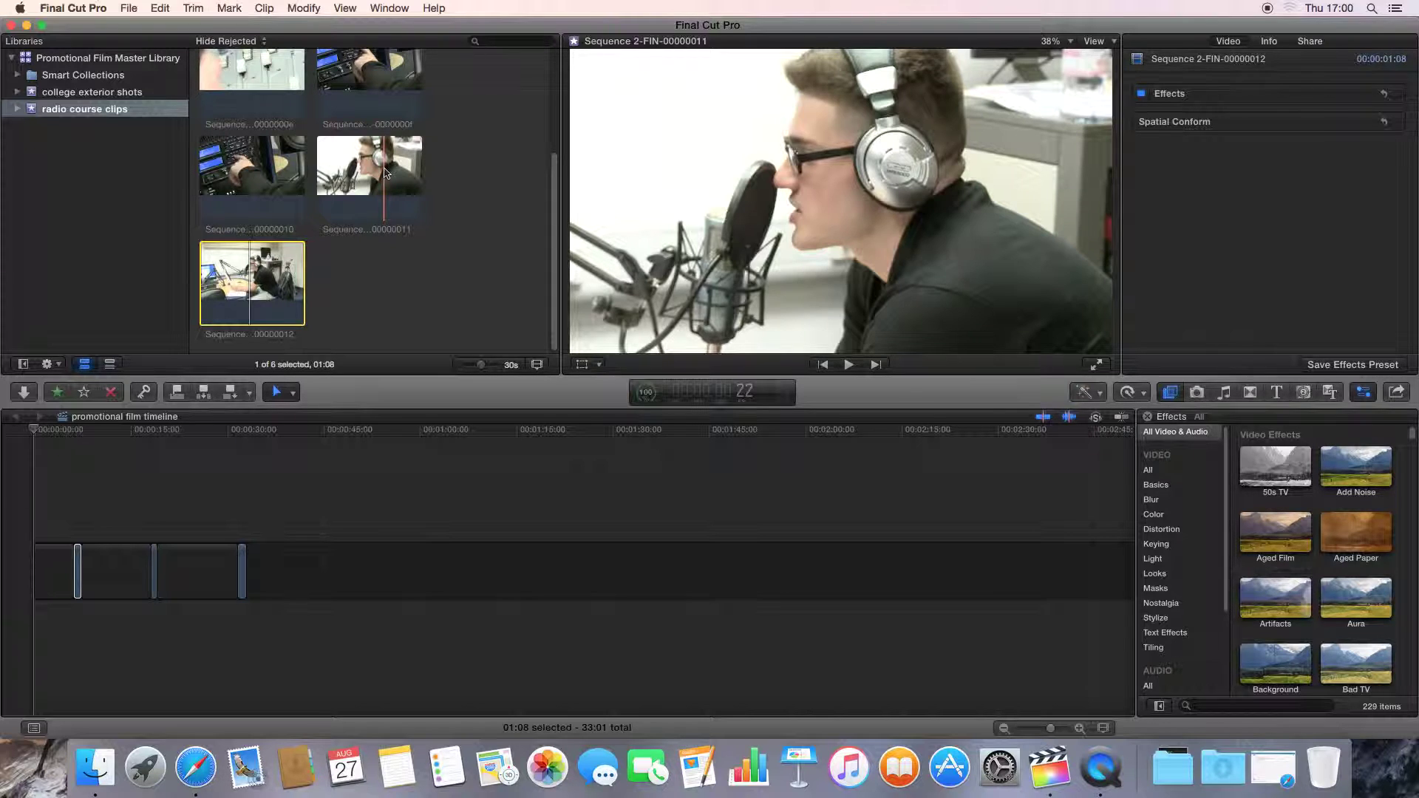
left_click(385, 172)
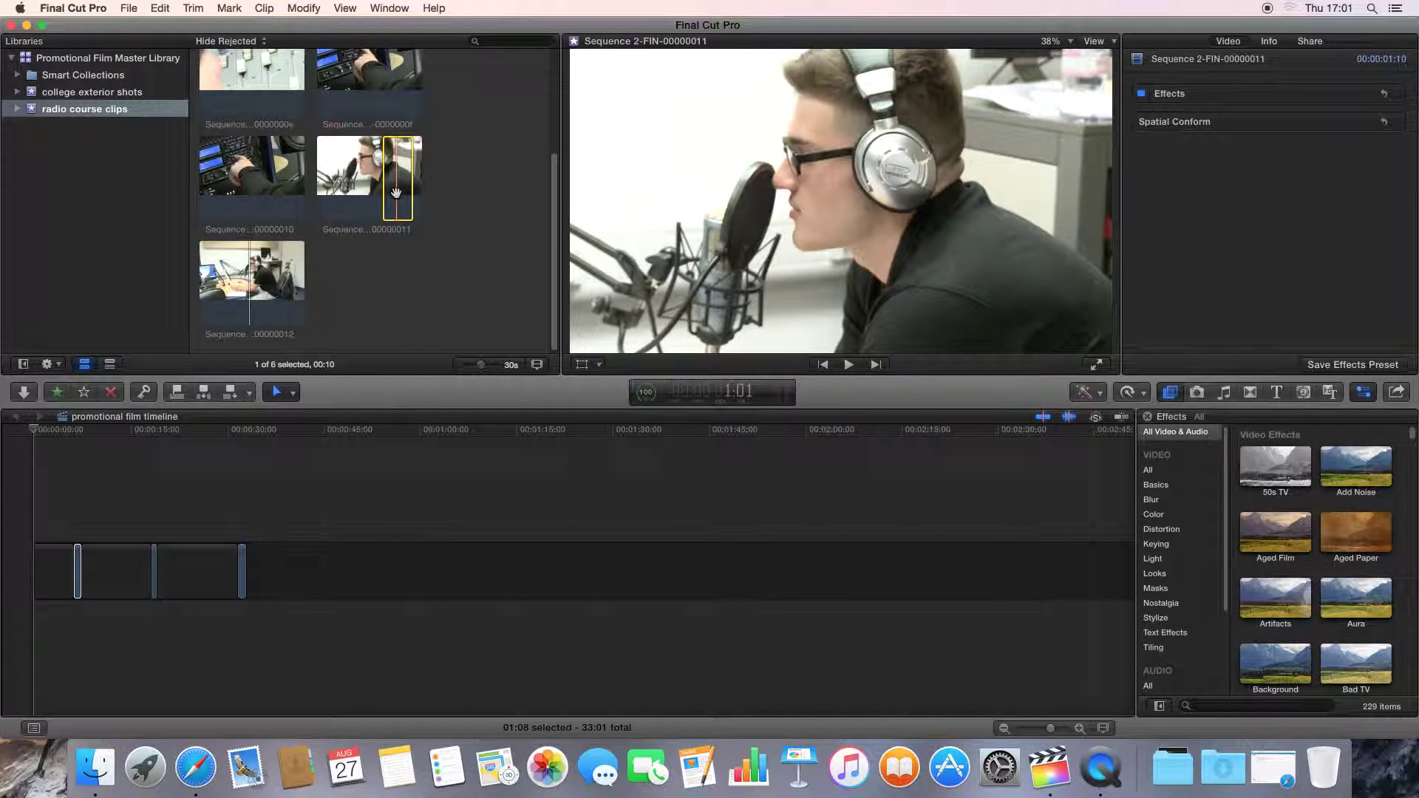
left_click_drag(393, 198, 287, 575)
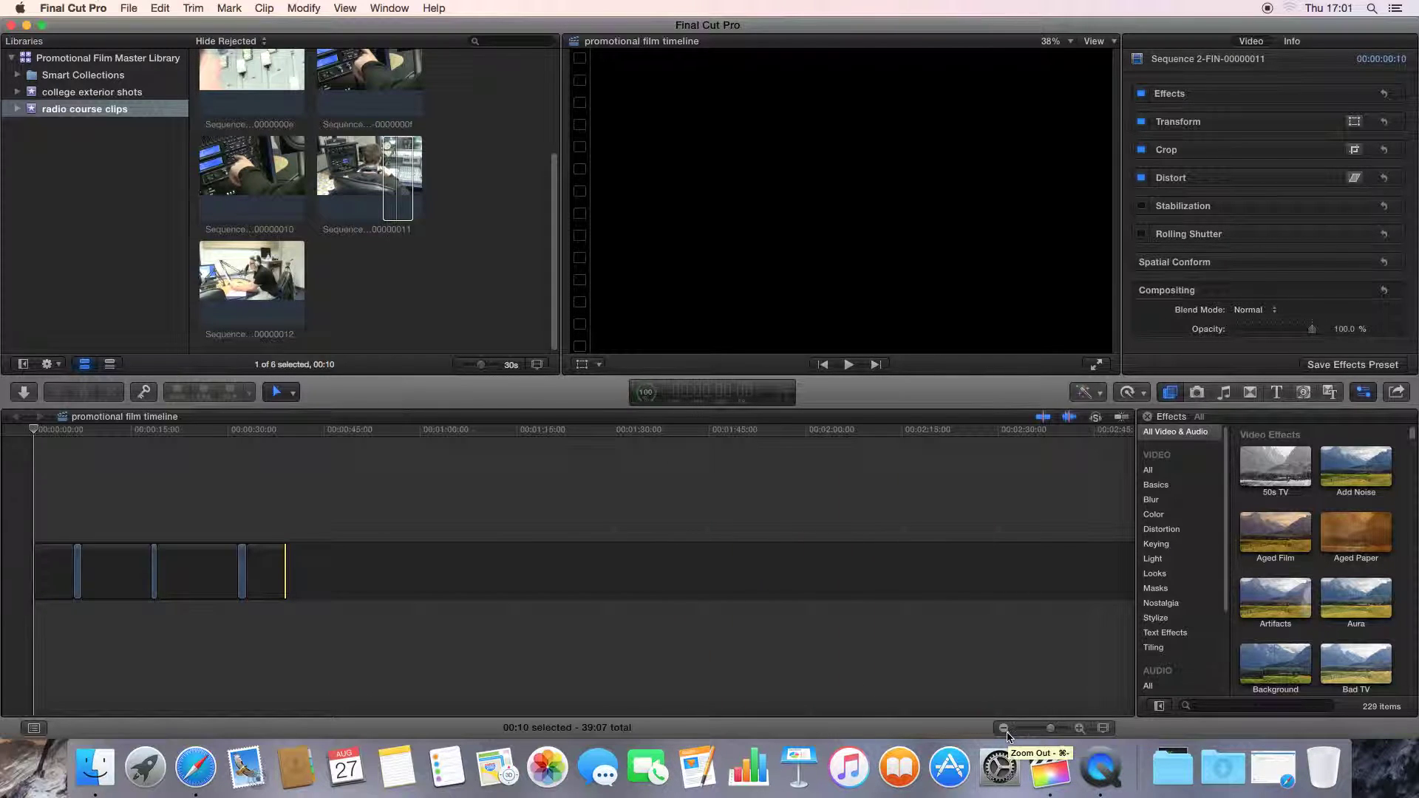
Step: Zoom in and try moving the last clip to the start with the Position tool, then undo
left_click(1057, 730)
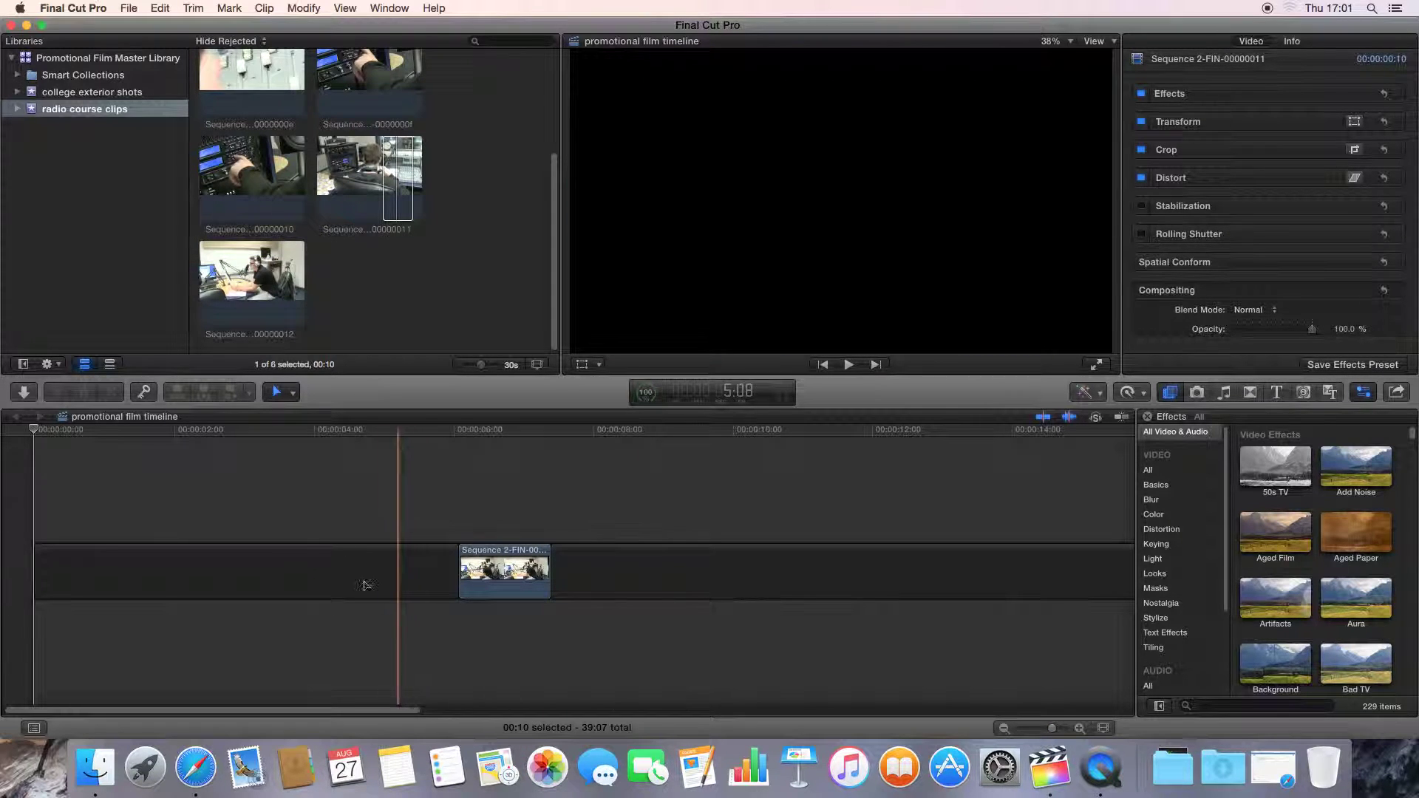
left_click_drag(502, 569, 119, 569)
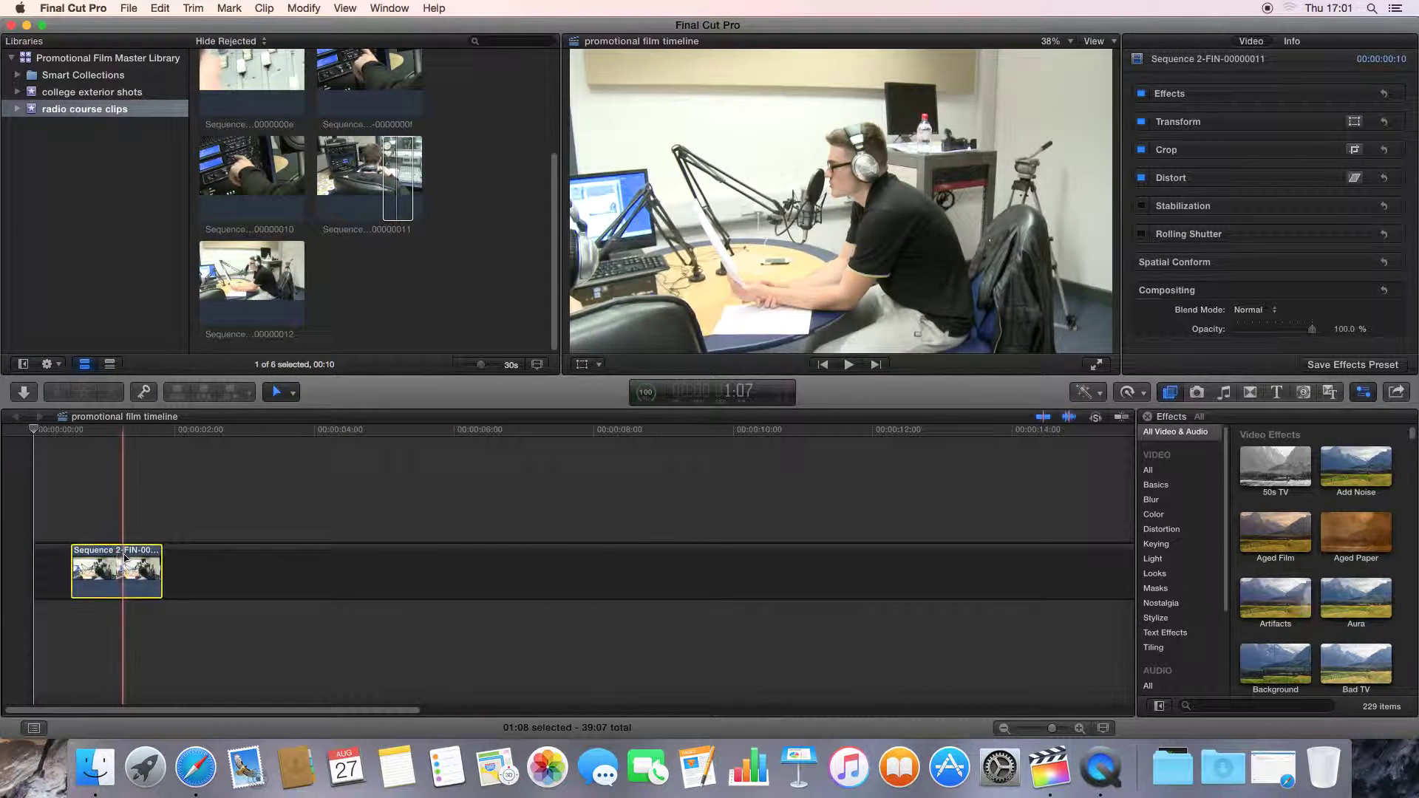
key("super+z")
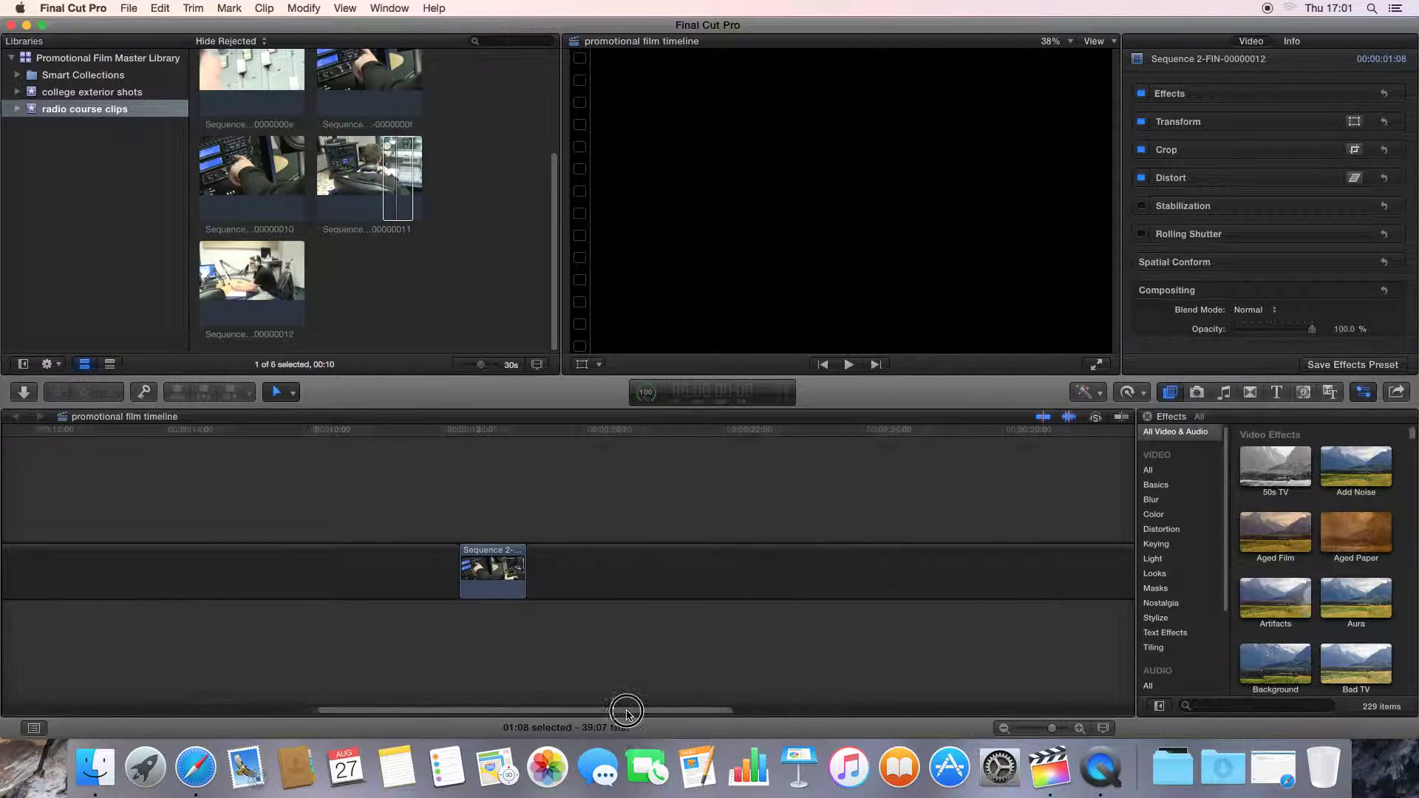
key("super+shift+z")
key("super+z")
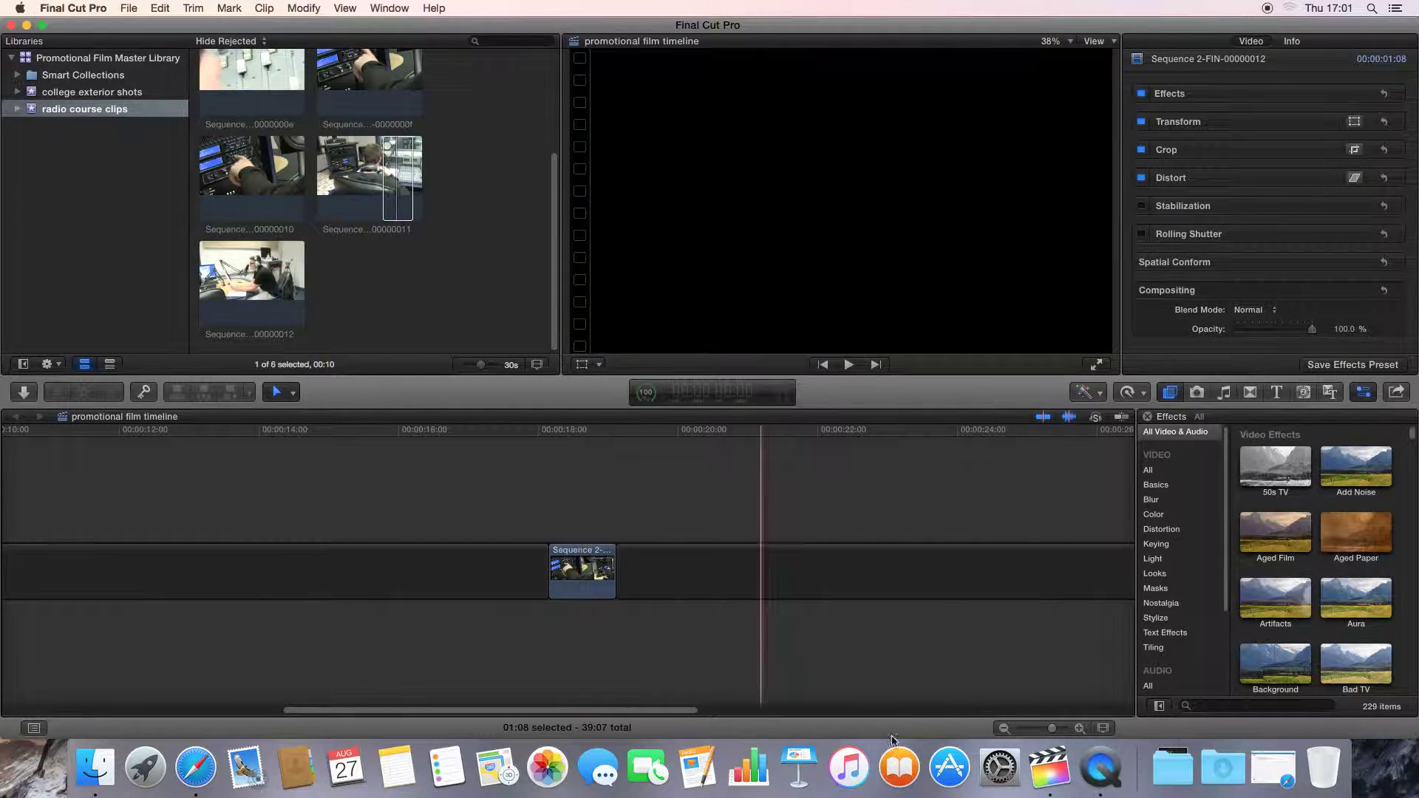
Step: Move two clips left beside the first clip and trim the long clip's end shorter
left_click(1004, 728)
left_click(1004, 728)
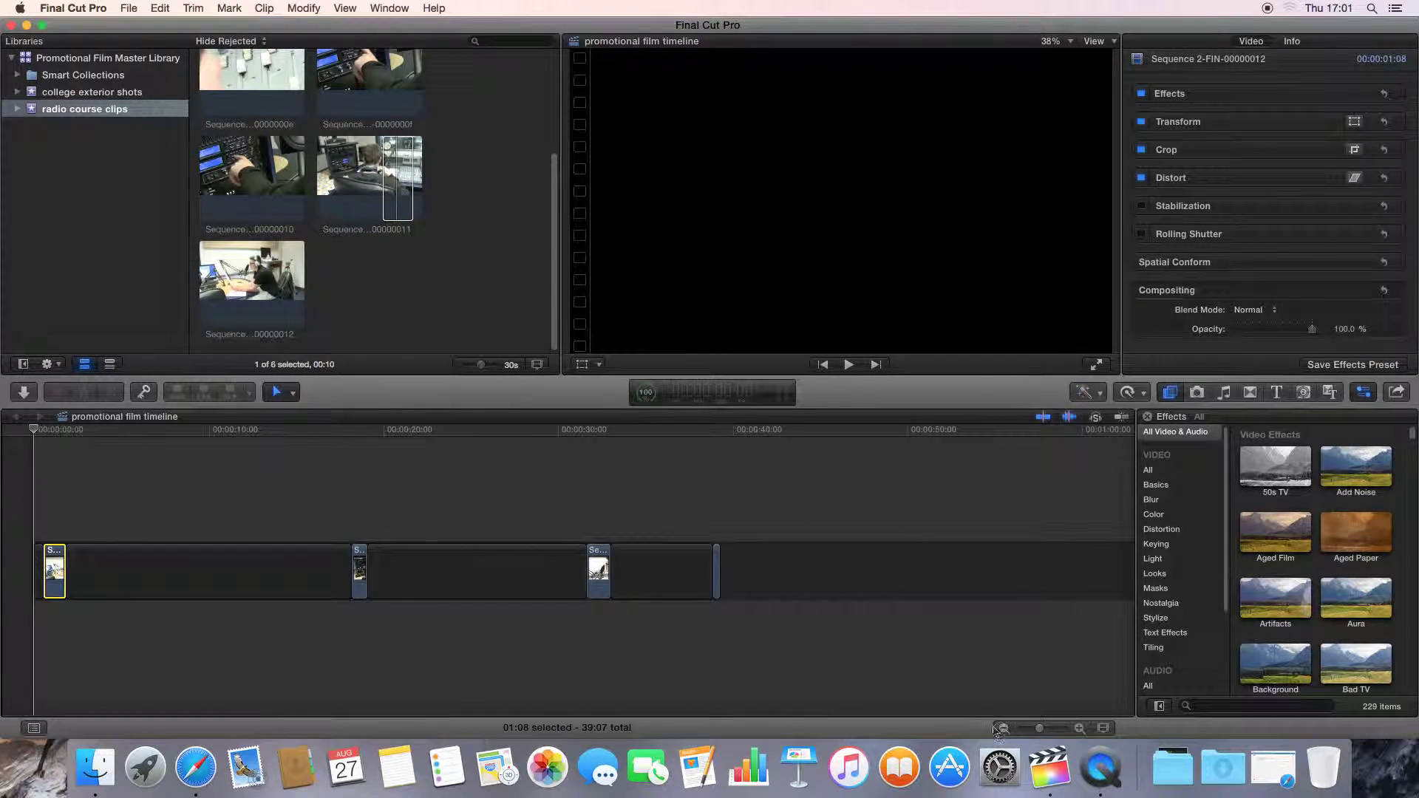
left_click_drag(599, 569, 173, 569)
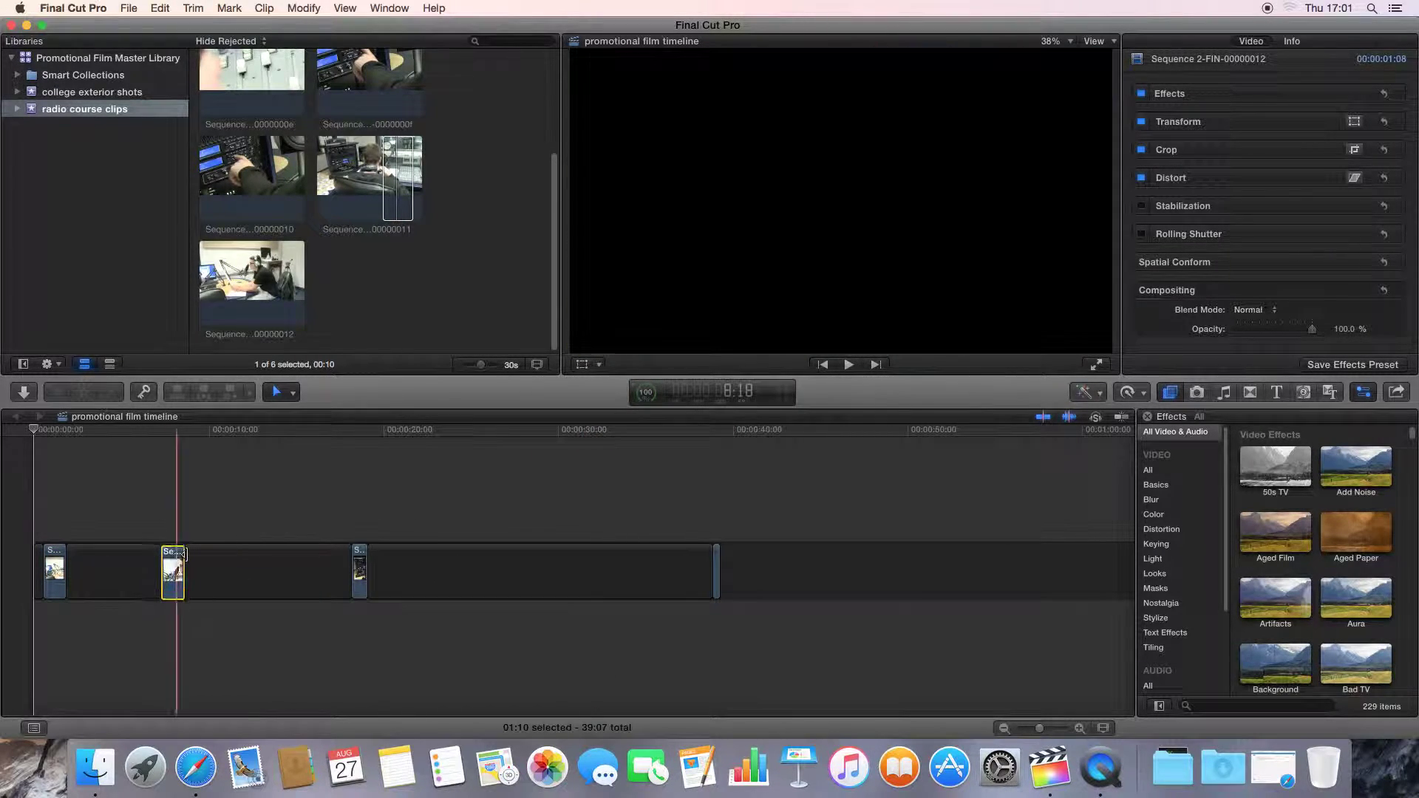
left_click_drag(359, 562, 79, 556)
left_click_drag(716, 565, 101, 559)
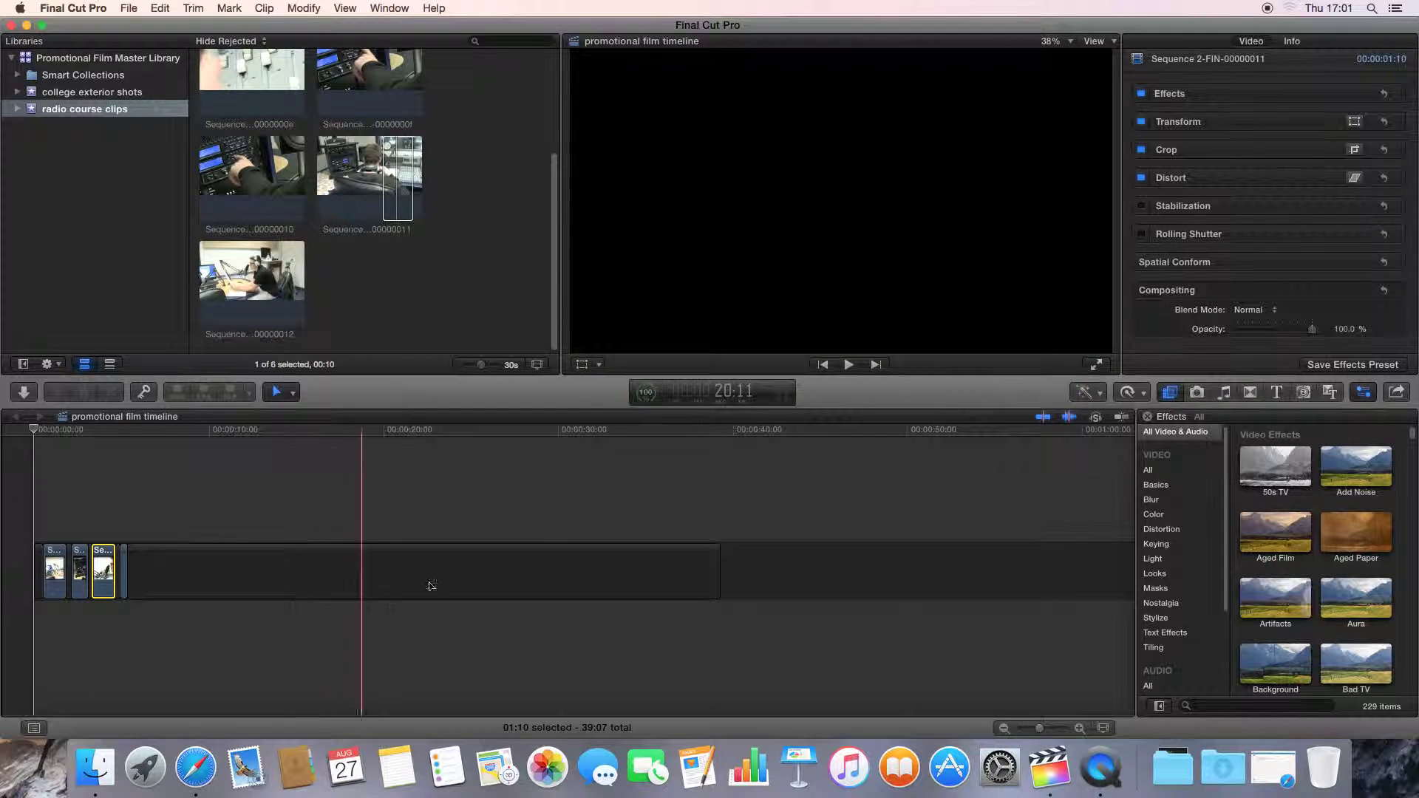
Step: Keep the standard Select tool active from the Tools menu
left_click(293, 393)
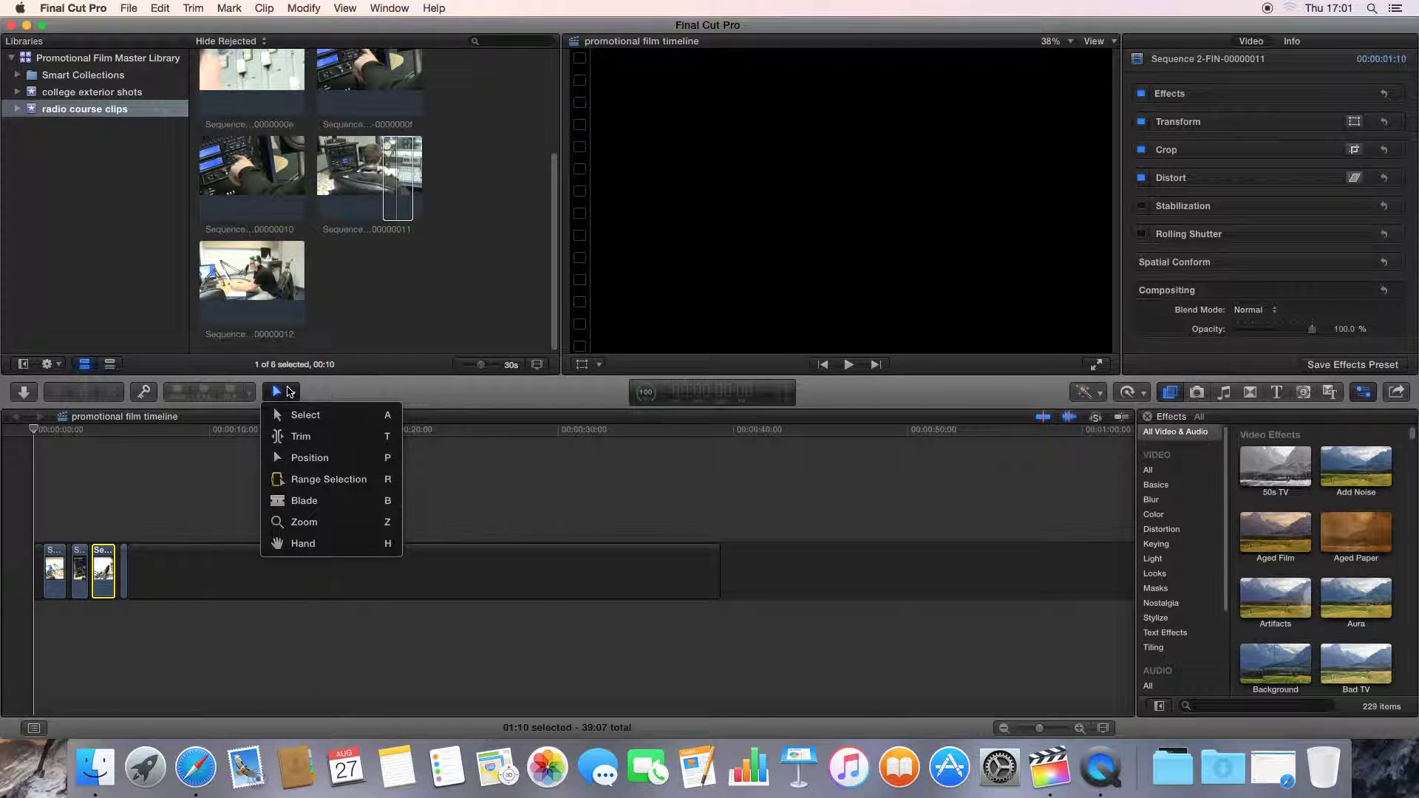
left_click(301, 416)
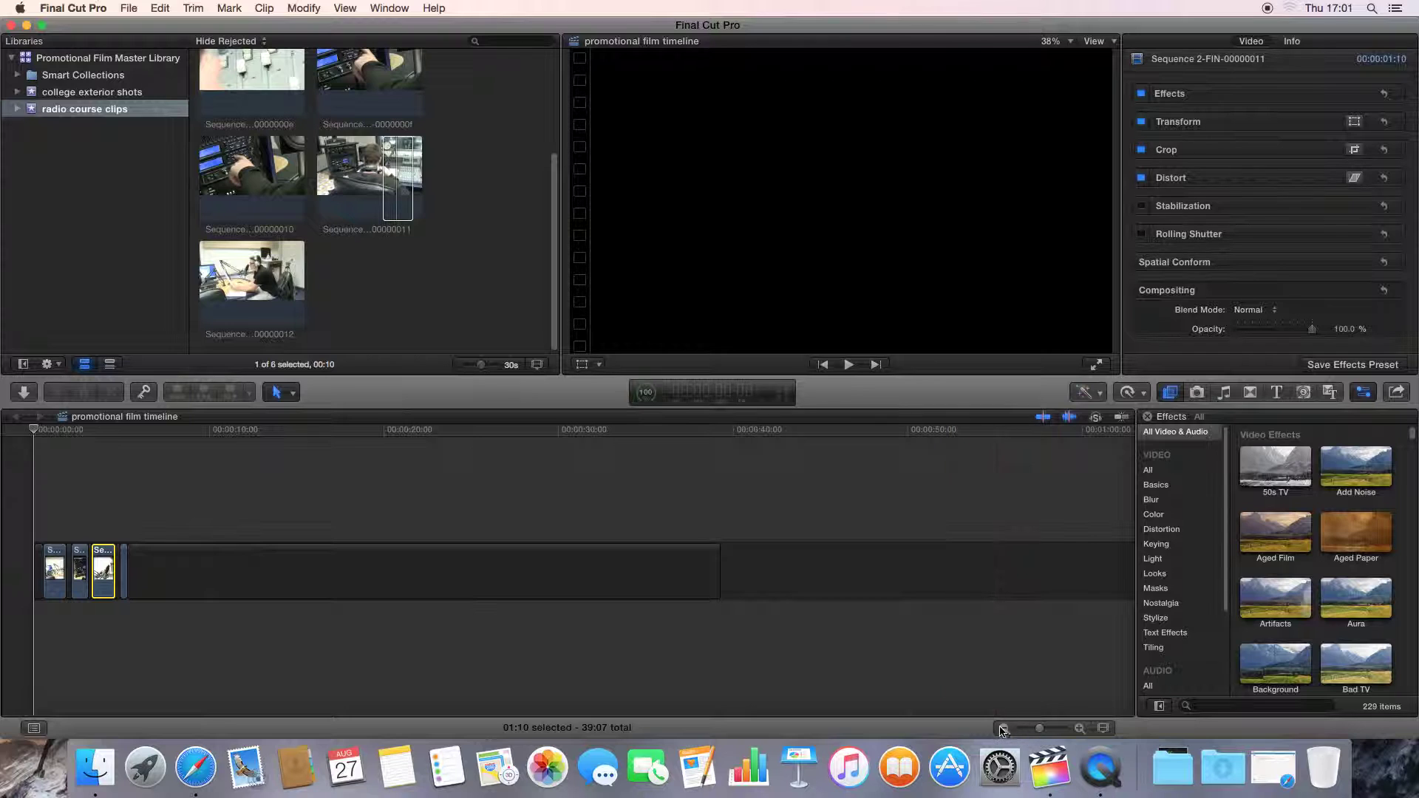
left_click(287, 394)
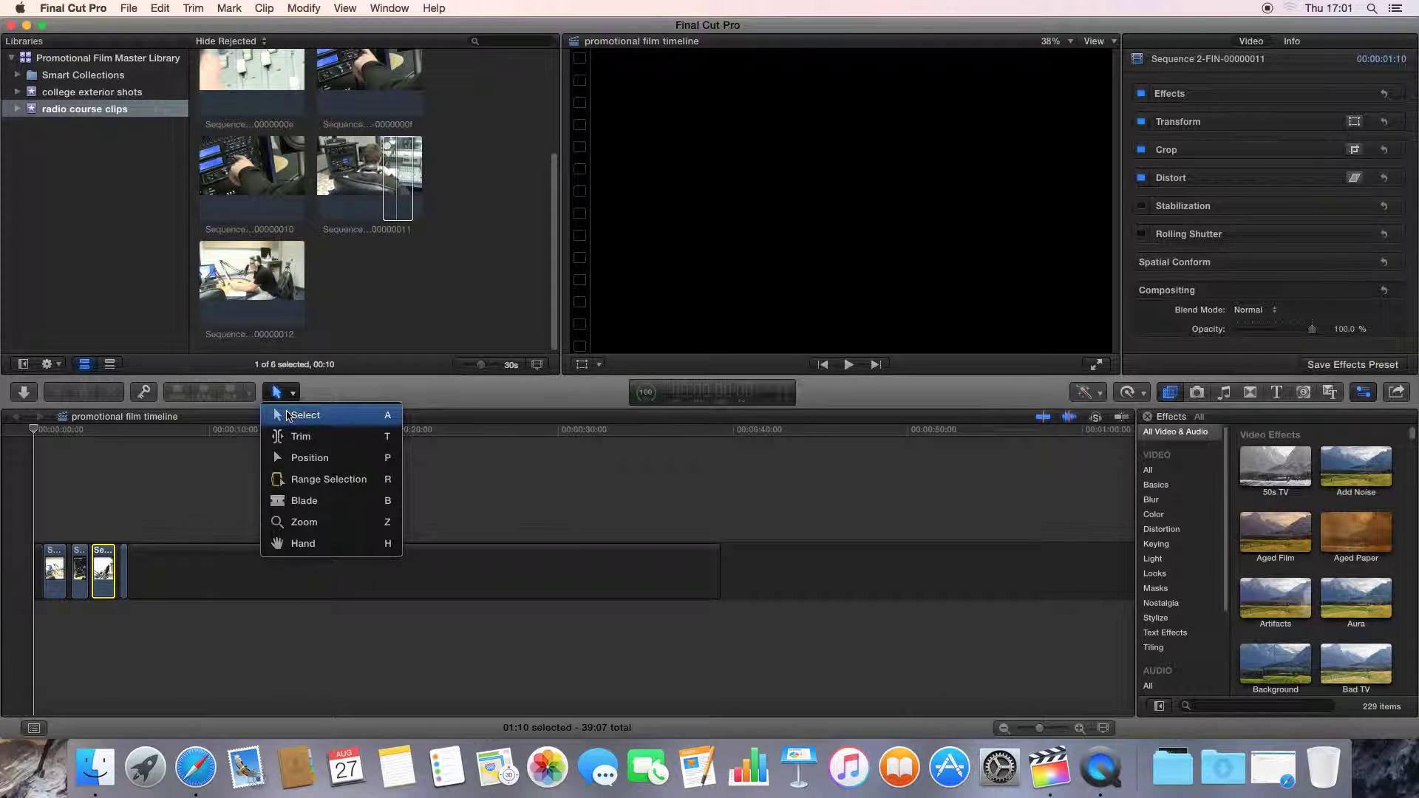
left_click(305, 415)
left_click(301, 437)
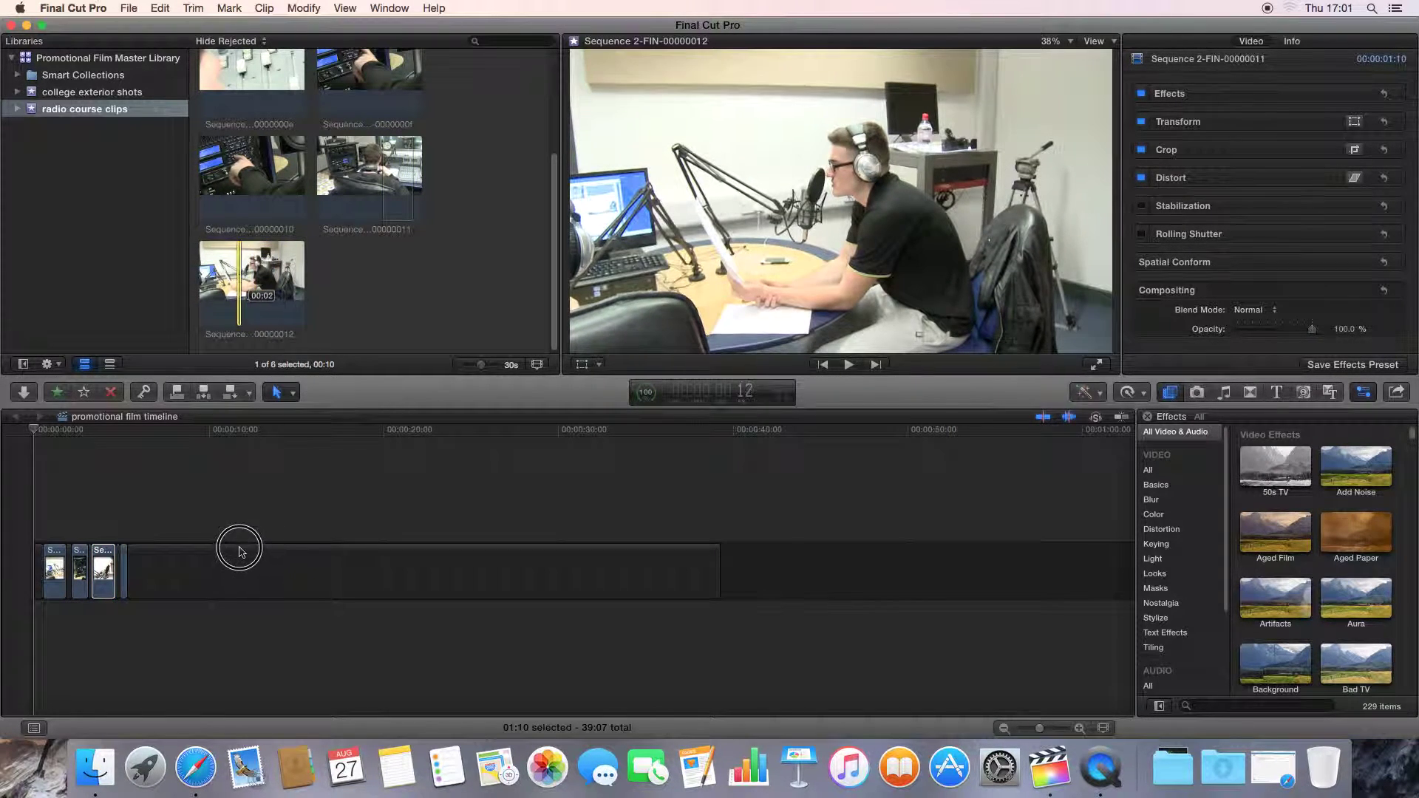
Step: Replace the long empty timeline gap with a radio course clip from the browser
left_click(206, 564)
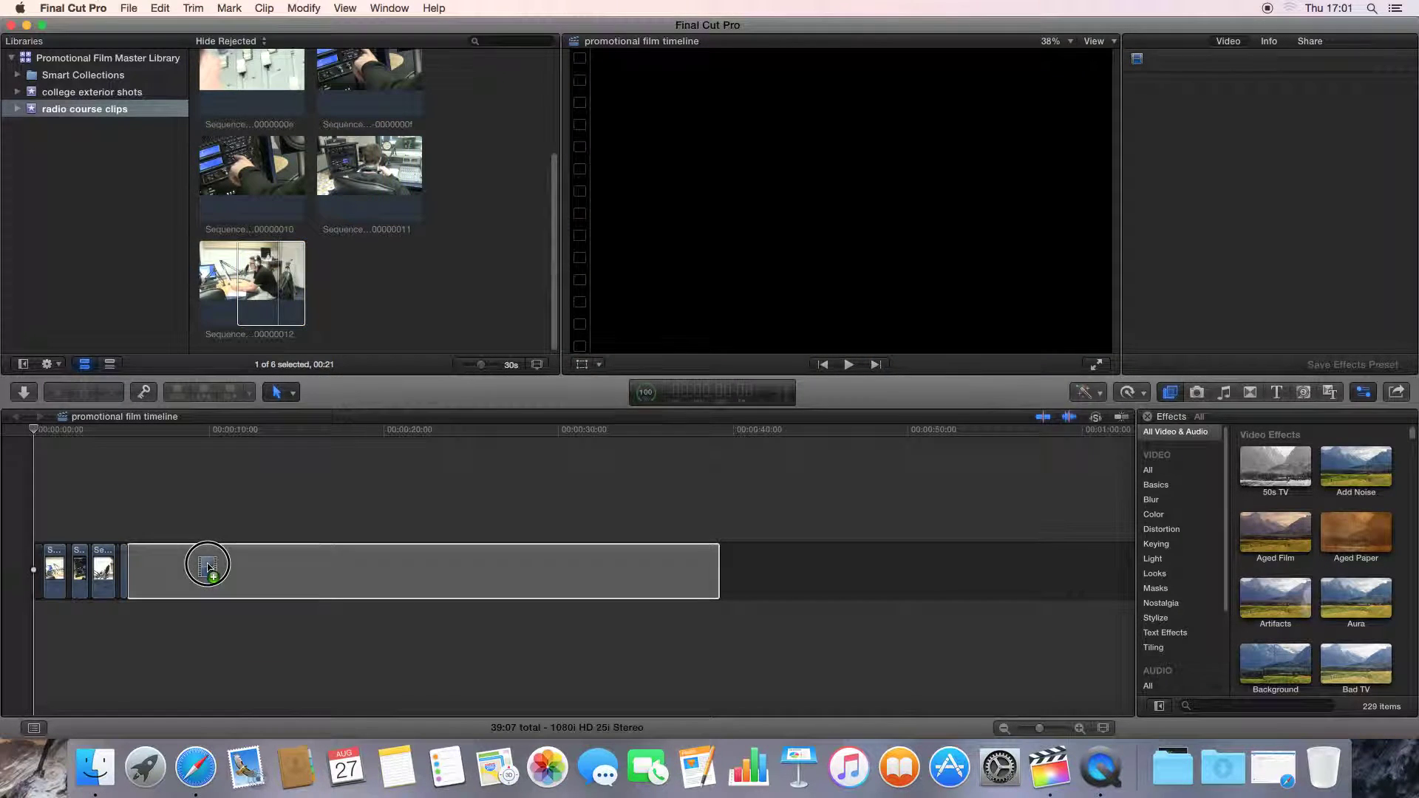
left_click(257, 162)
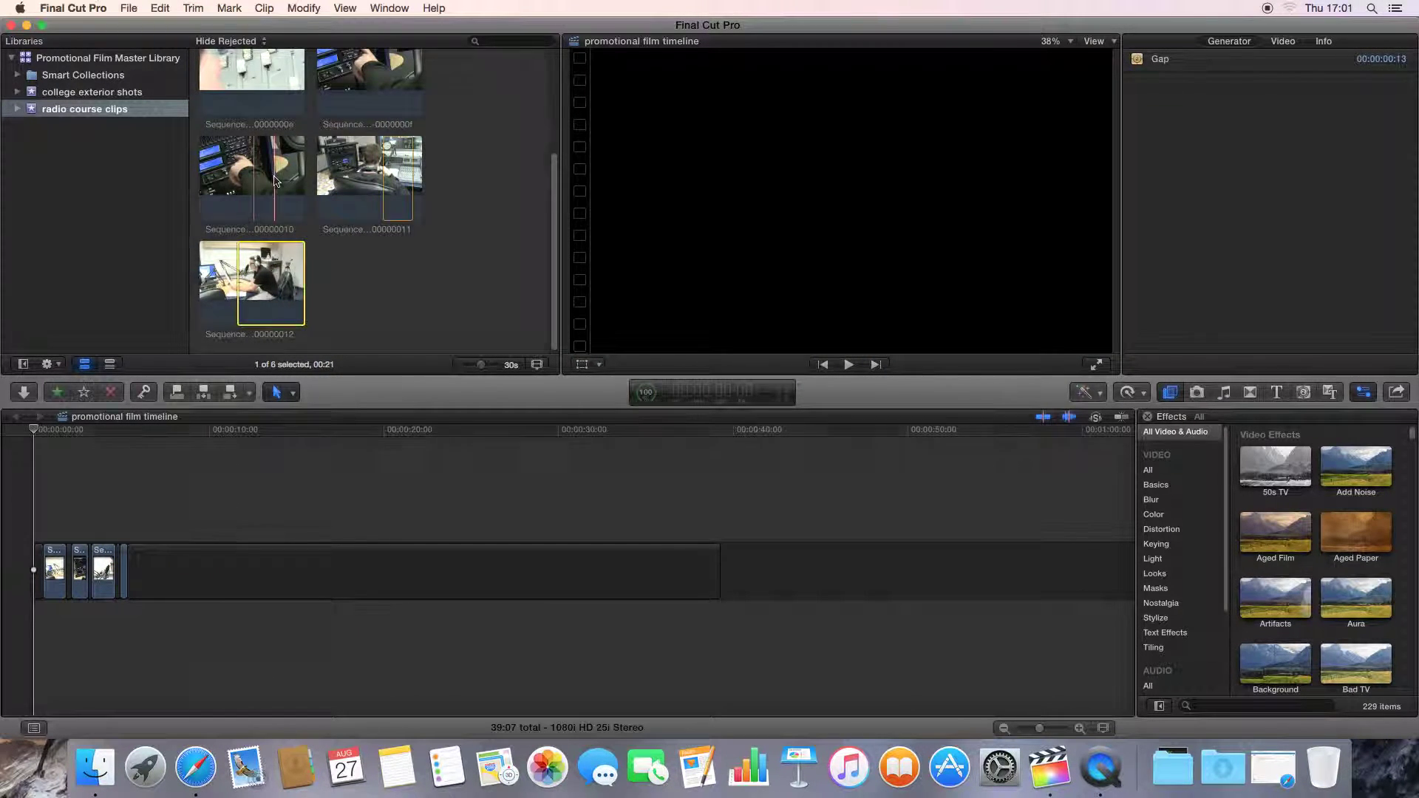
left_click(257, 570)
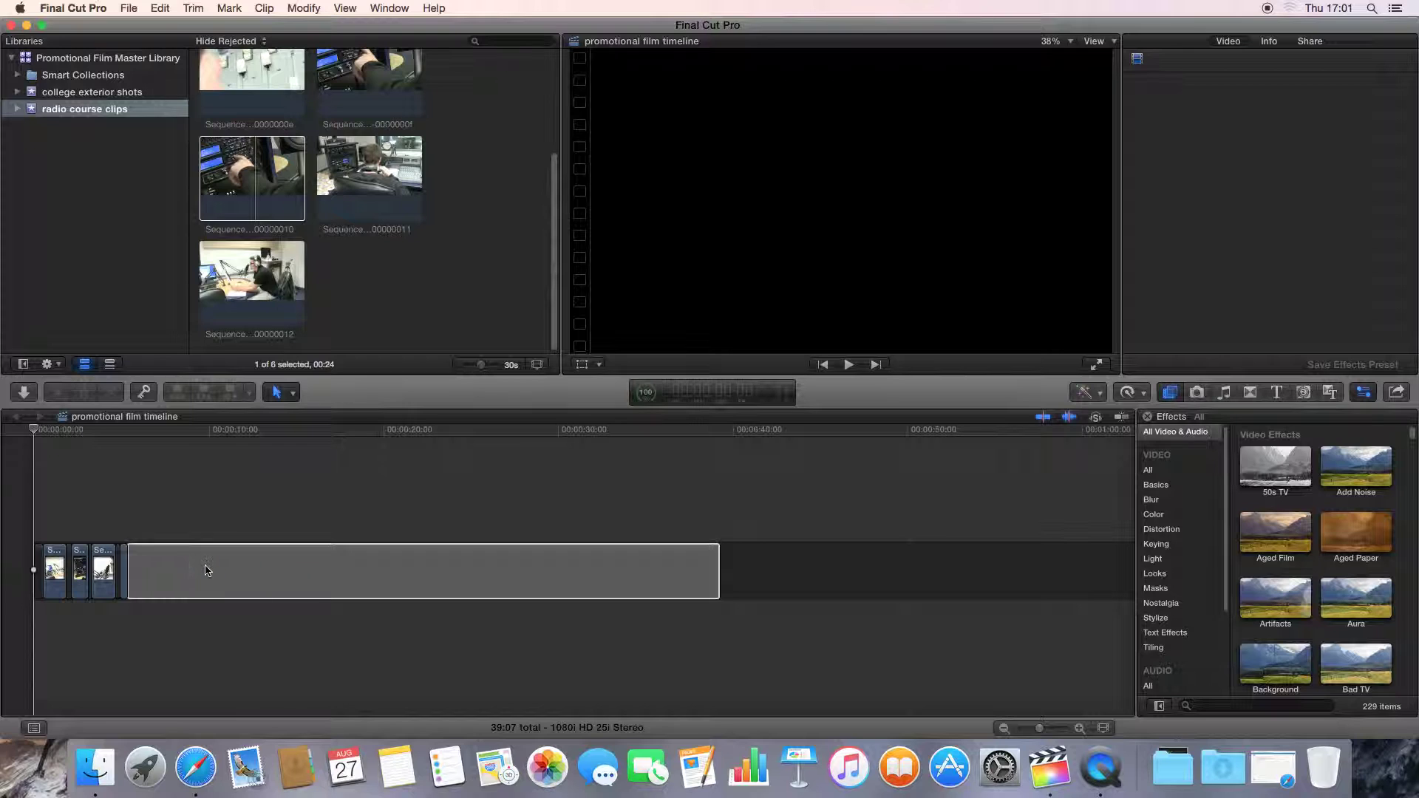
left_click_drag(252, 430, 623, 563)
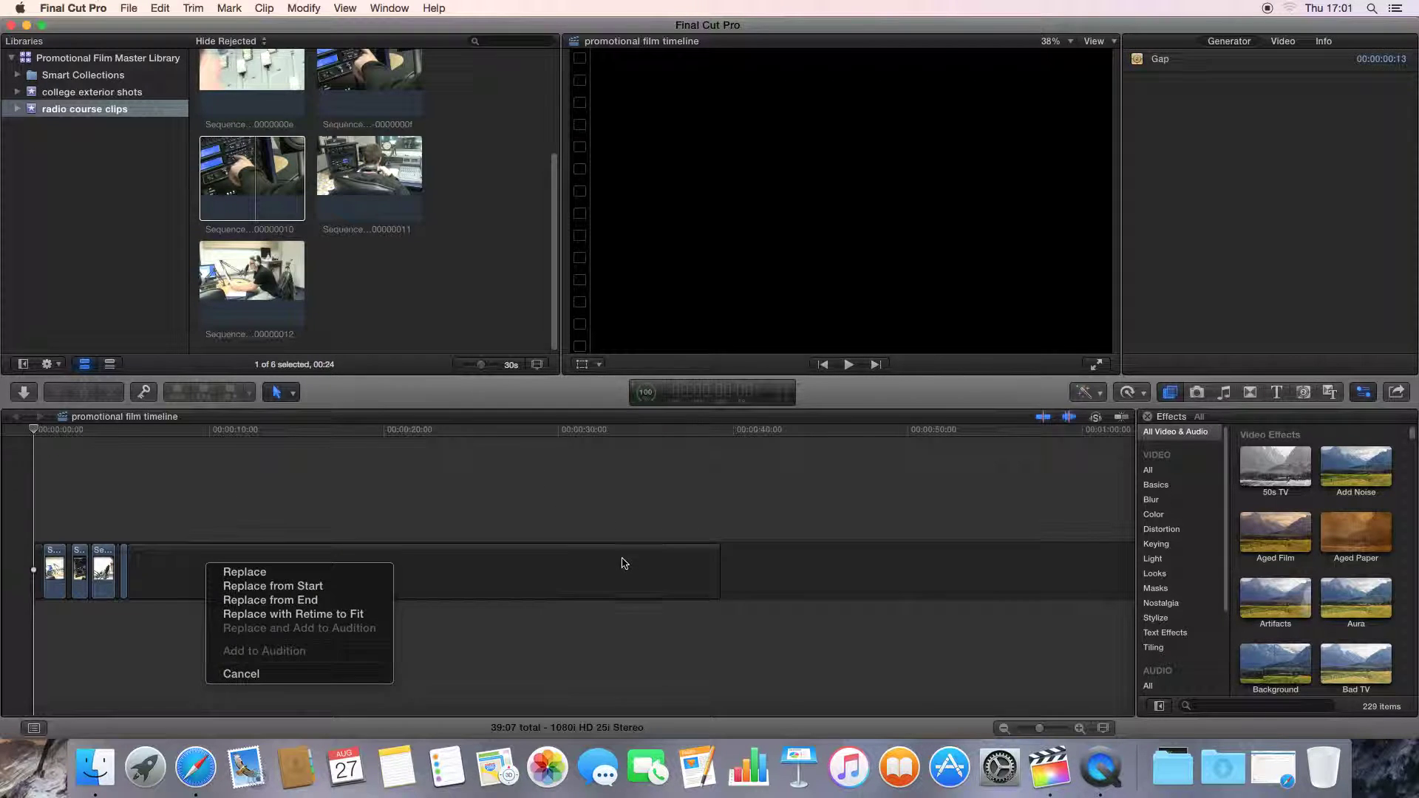
left_click(364, 572)
Step: Add clip 00000012 to the timeline and pick clip 00000011 in the browser
left_click_drag(244, 308, 178, 569)
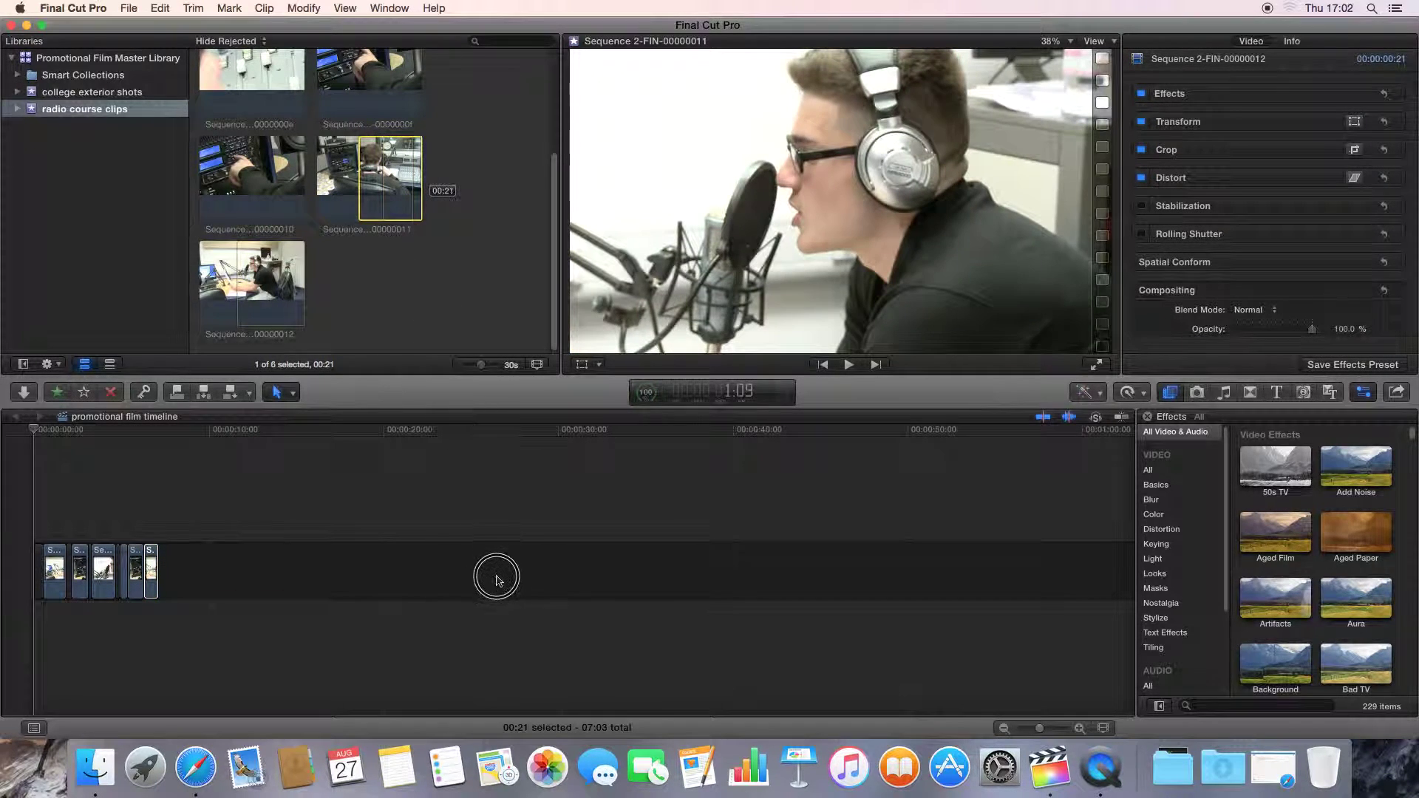
left_click(500, 557)
left_click(397, 175)
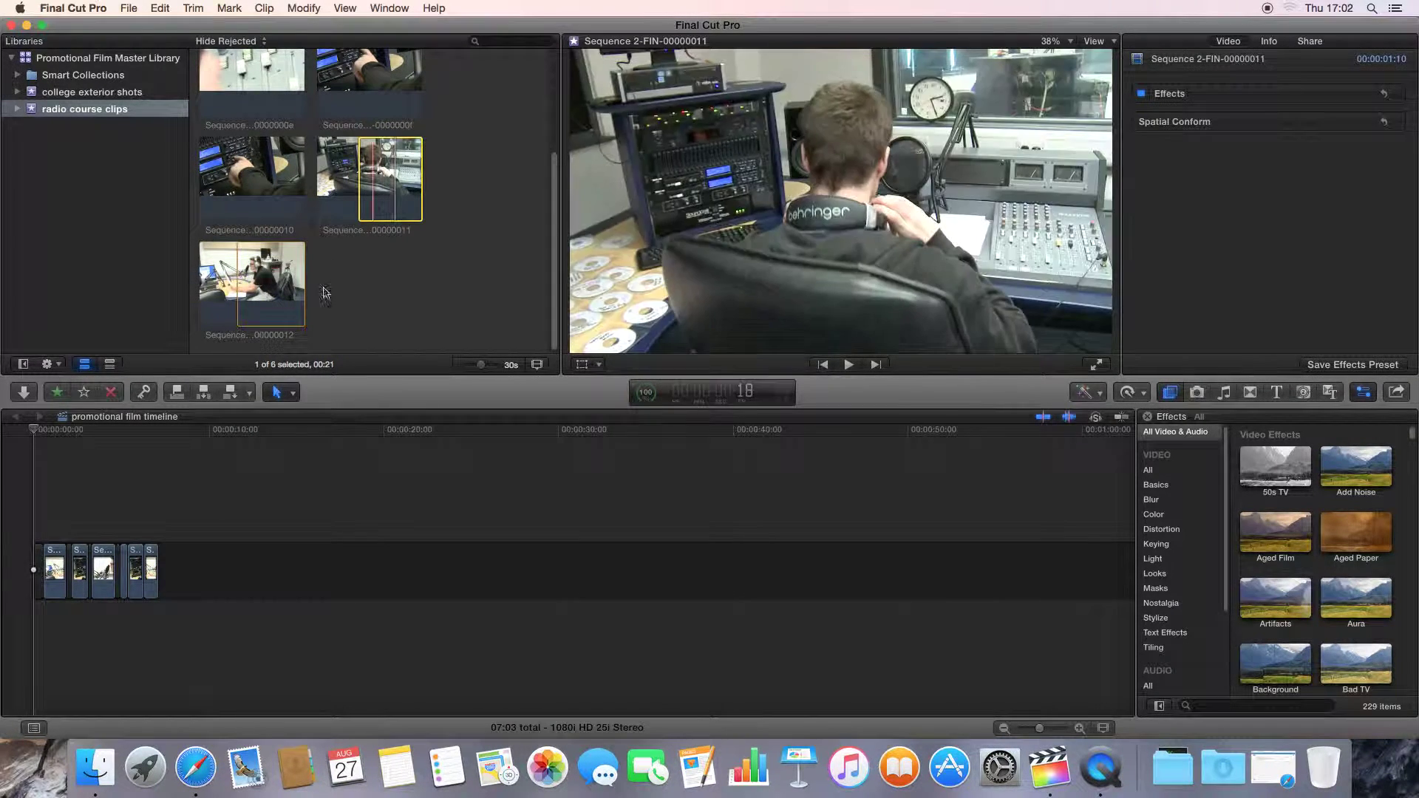
left_click(288, 393)
left_click(314, 422)
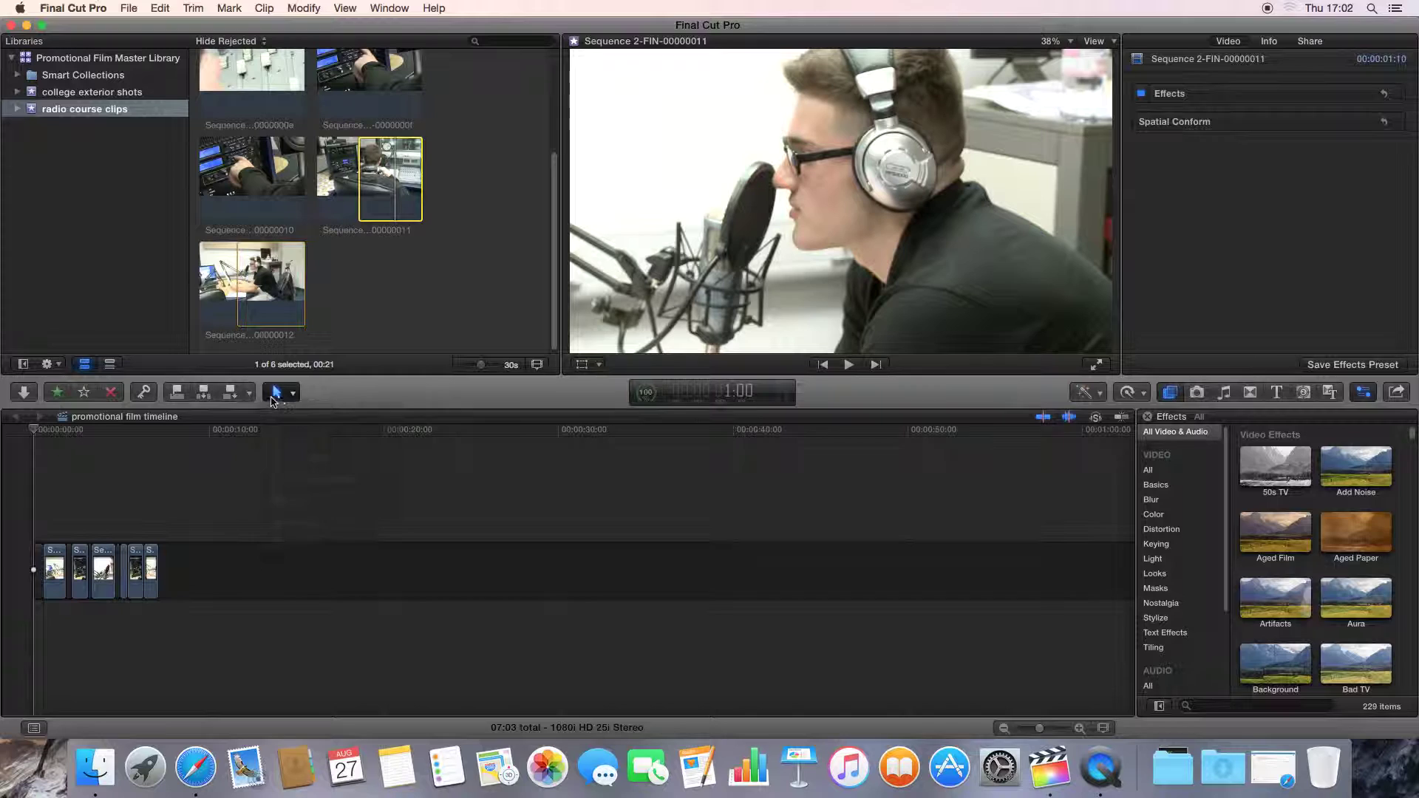
Step: Append clip 00000011 to the timeline end, then switch to the Position tool
left_click_drag(397, 174, 669, 574)
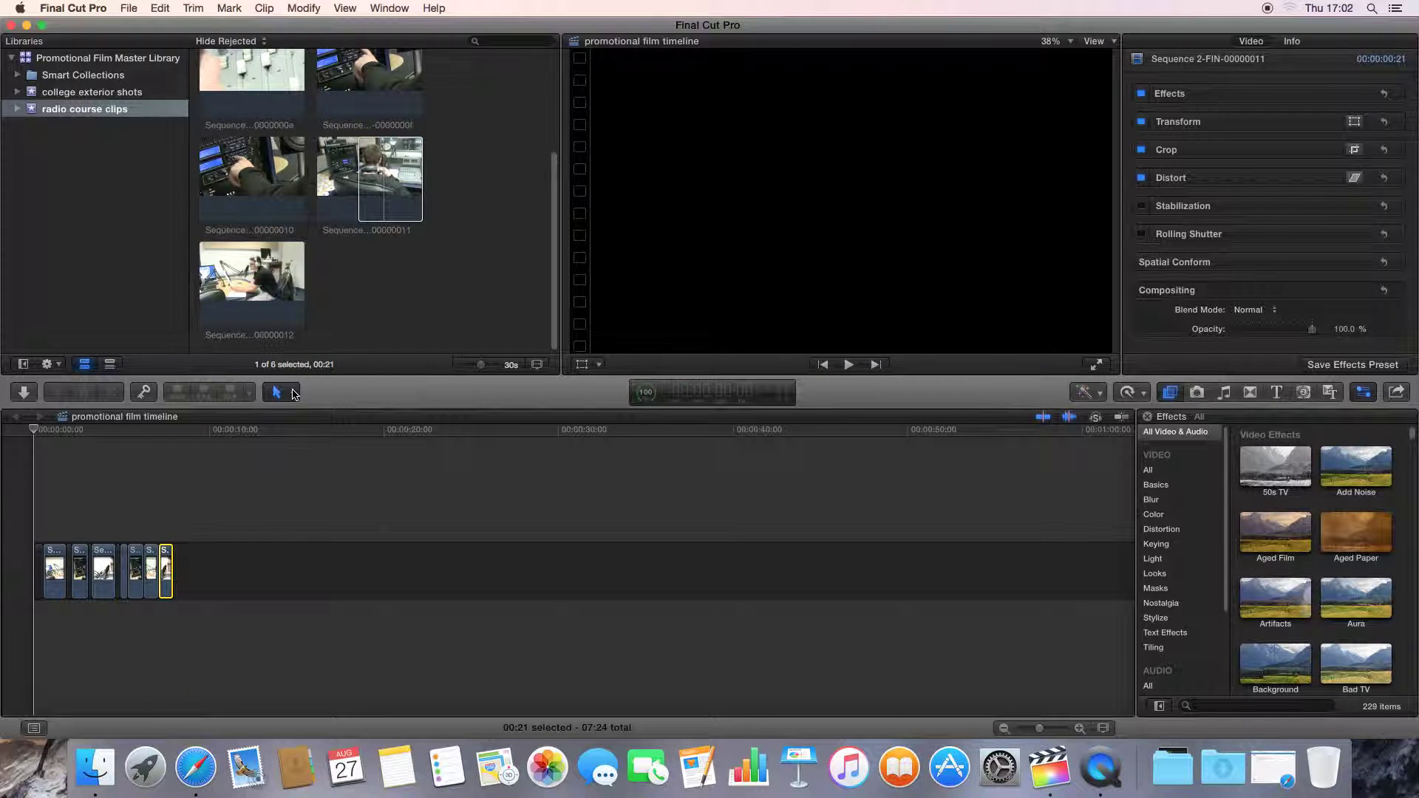
left_click(294, 398)
left_click(293, 398)
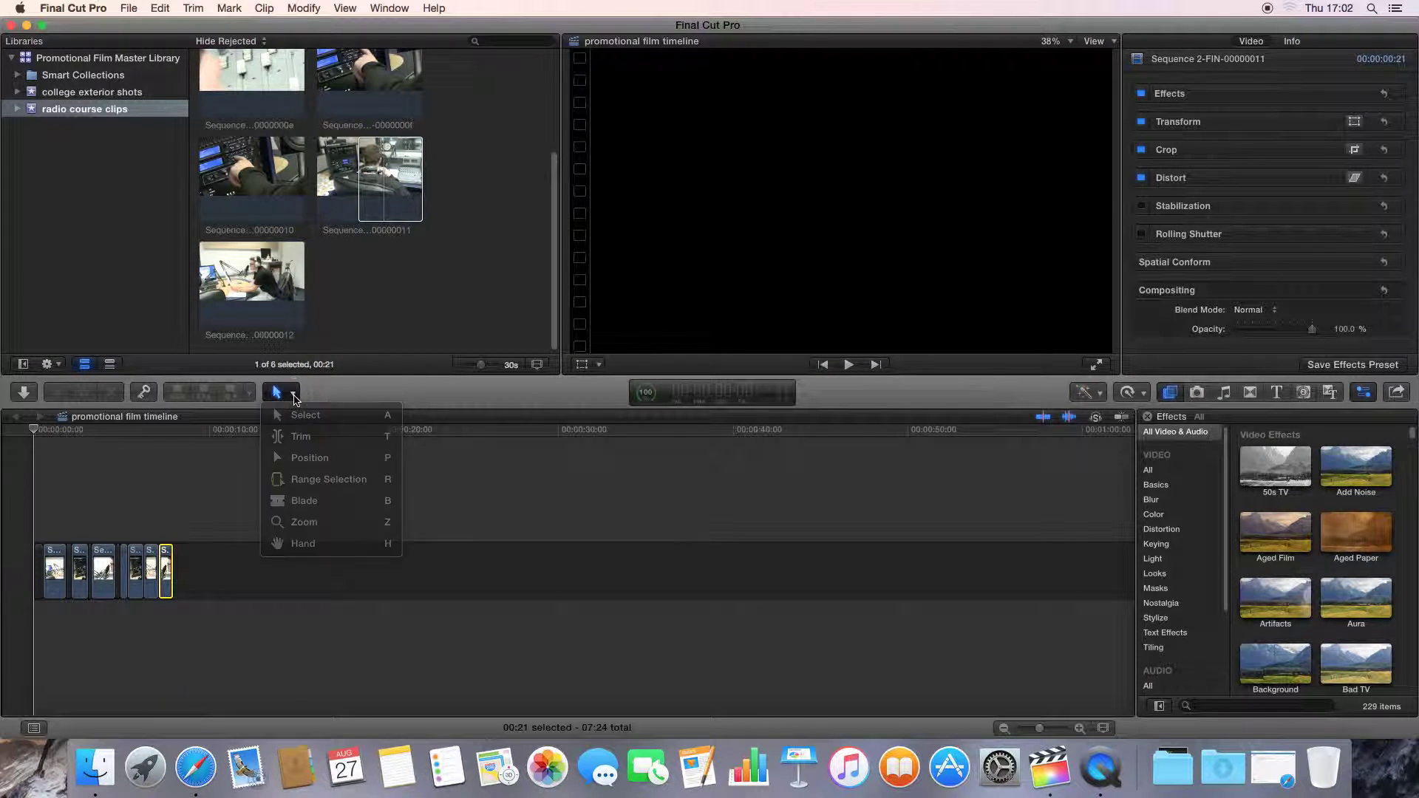
left_click(293, 398)
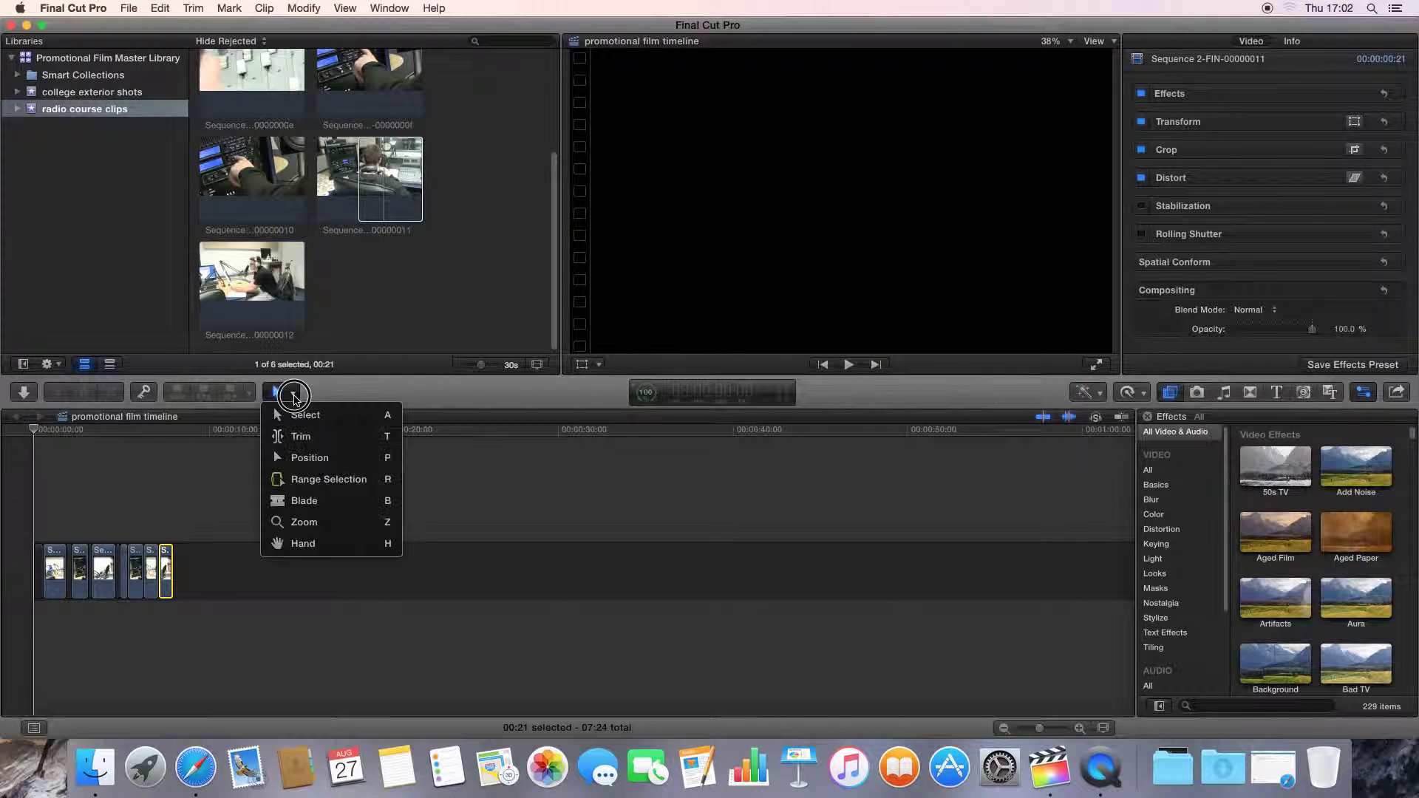
left_click(352, 459)
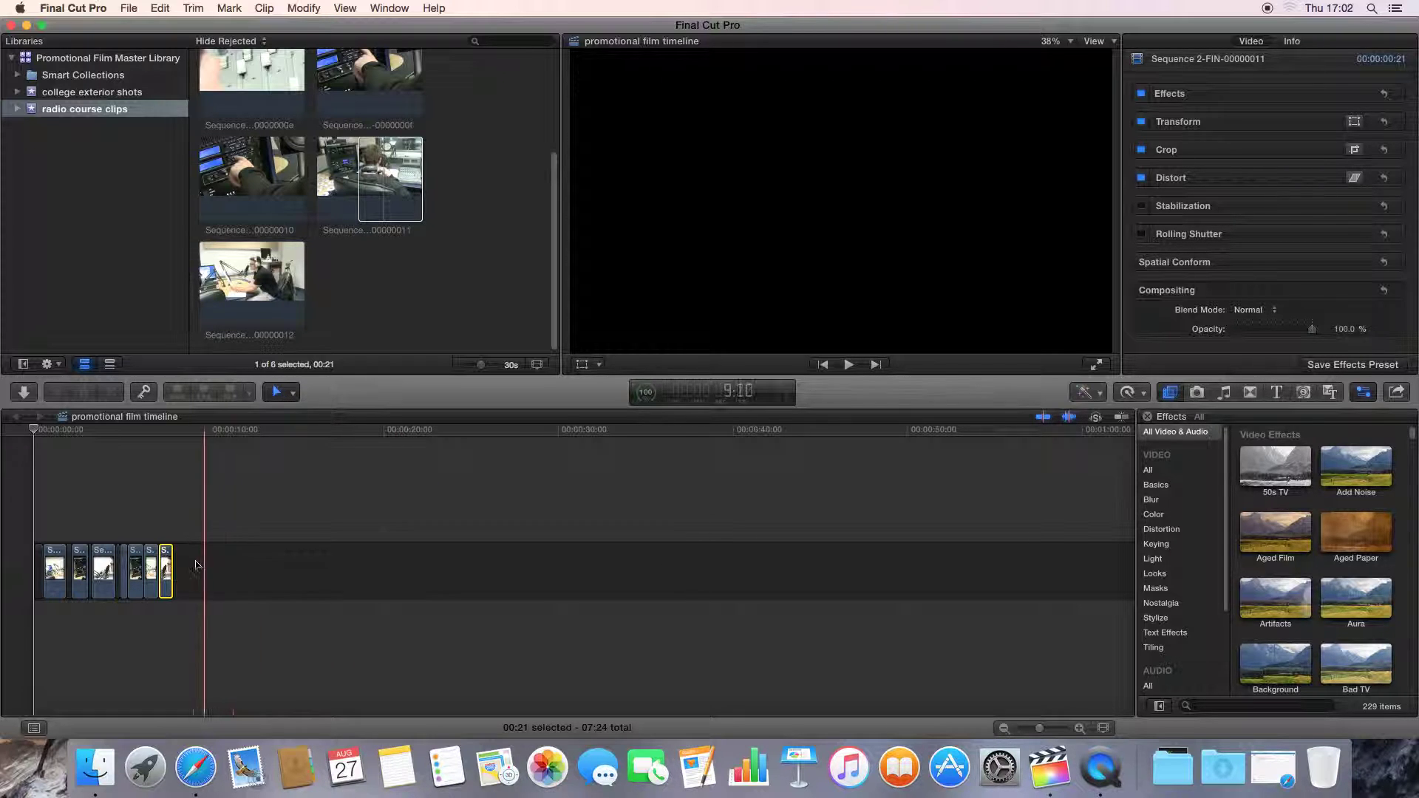
Step: Move the last, fifth and fourth clips rightward, leaving gaps between them
left_click_drag(165, 569, 380, 565)
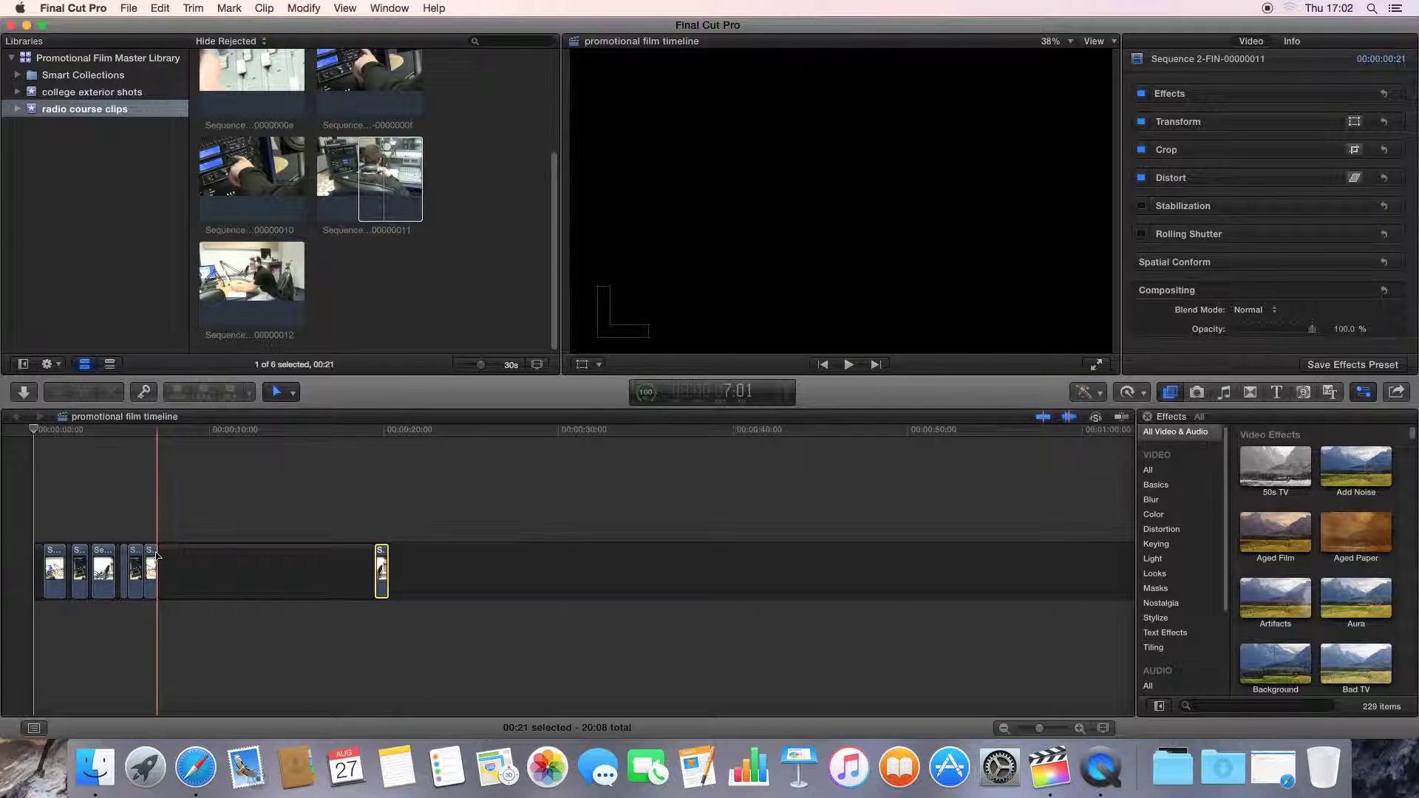
left_click_drag(151, 566, 279, 565)
left_click(137, 559)
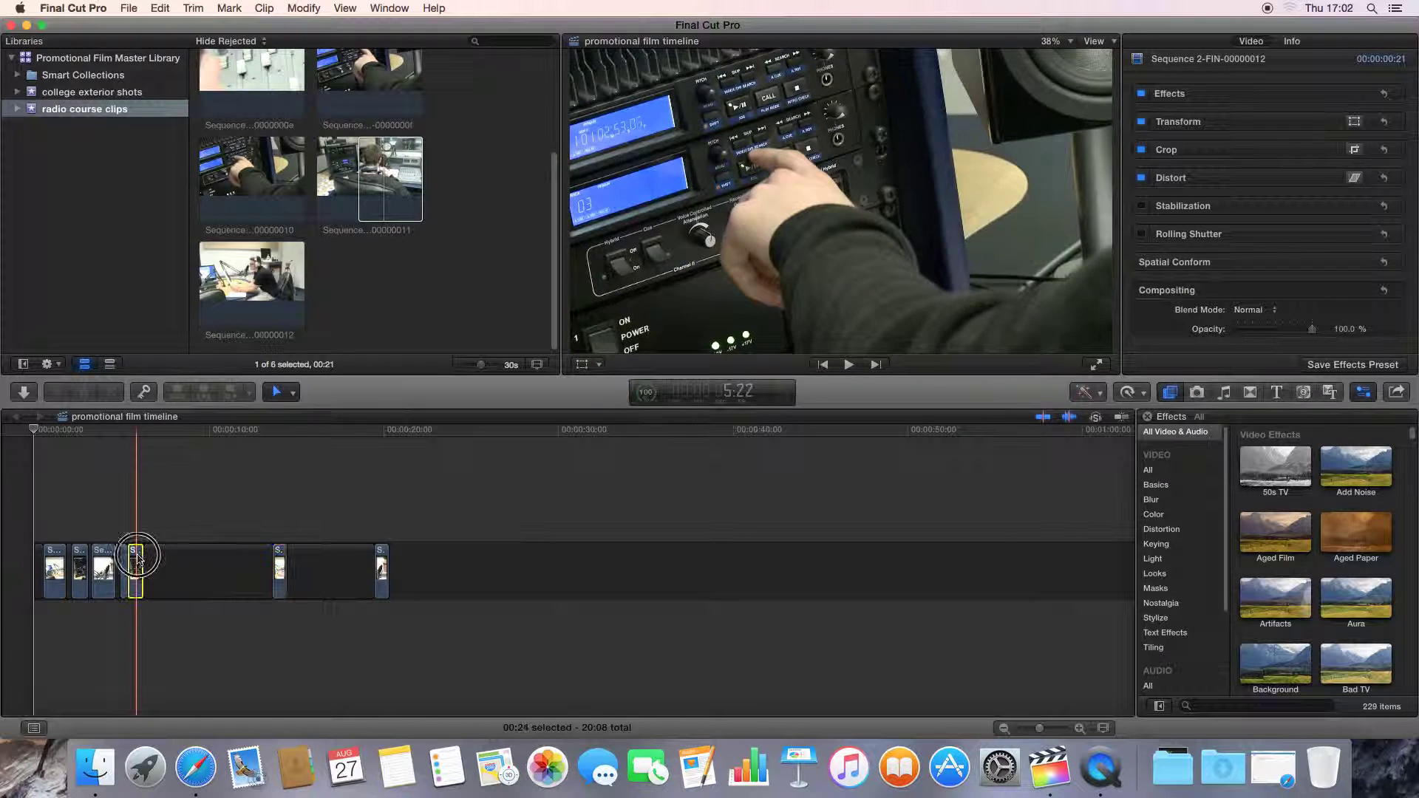
mouse_move(137, 559)
left_mouse_down()
mouse_move(213, 560)
mouse_move(157, 559)
left_mouse_up()
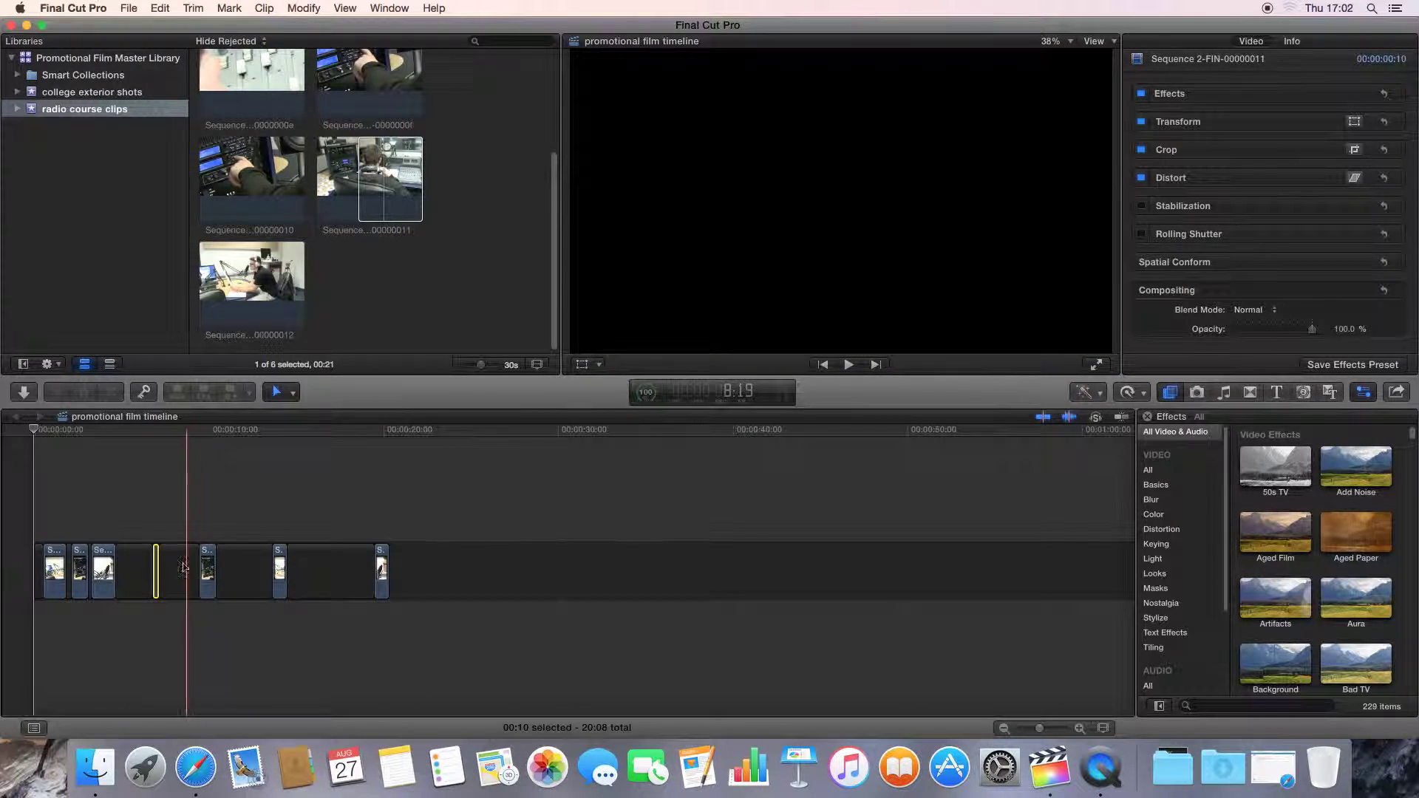
Step: Zoom the timeline in and play it from 3:01
left_click(1080, 729)
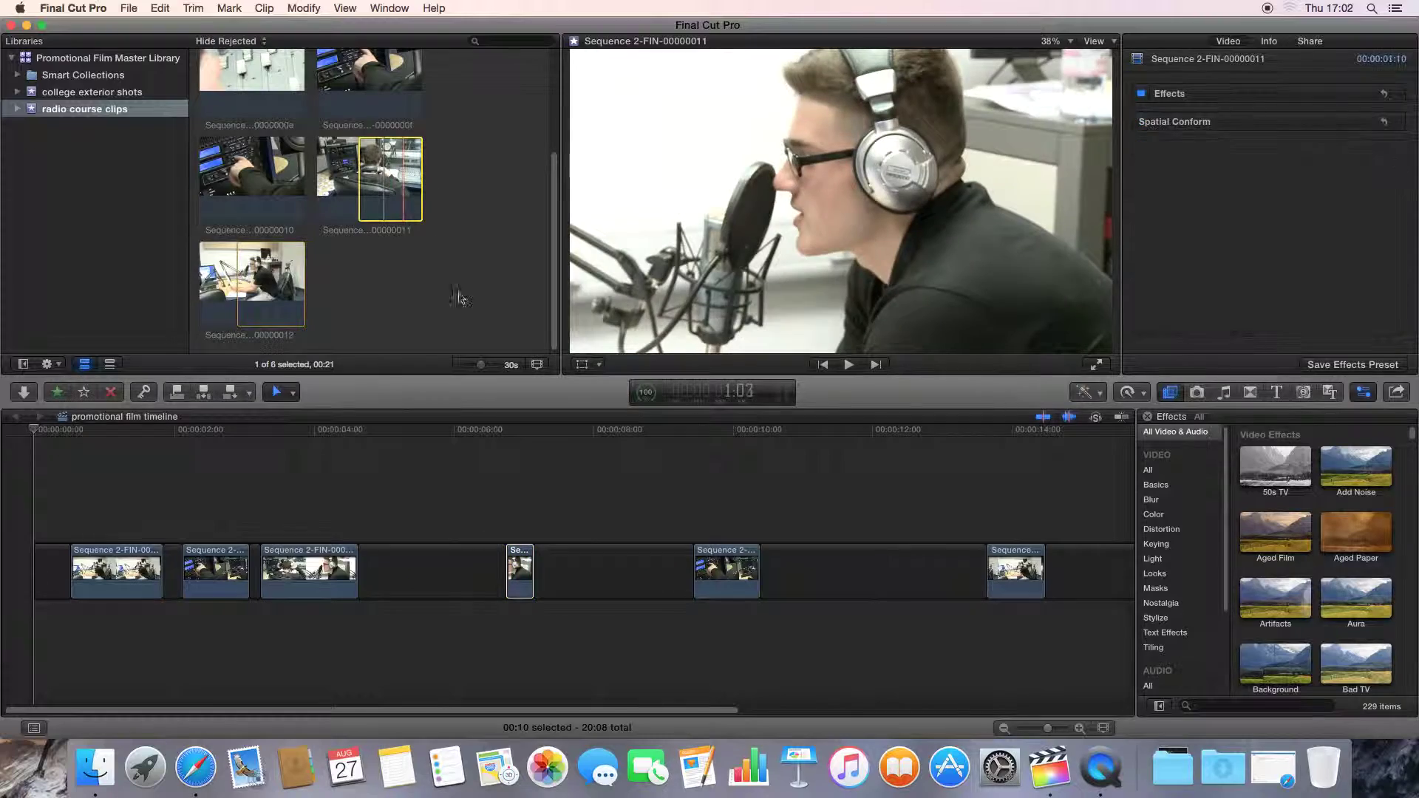
left_click(248, 436)
key("space")
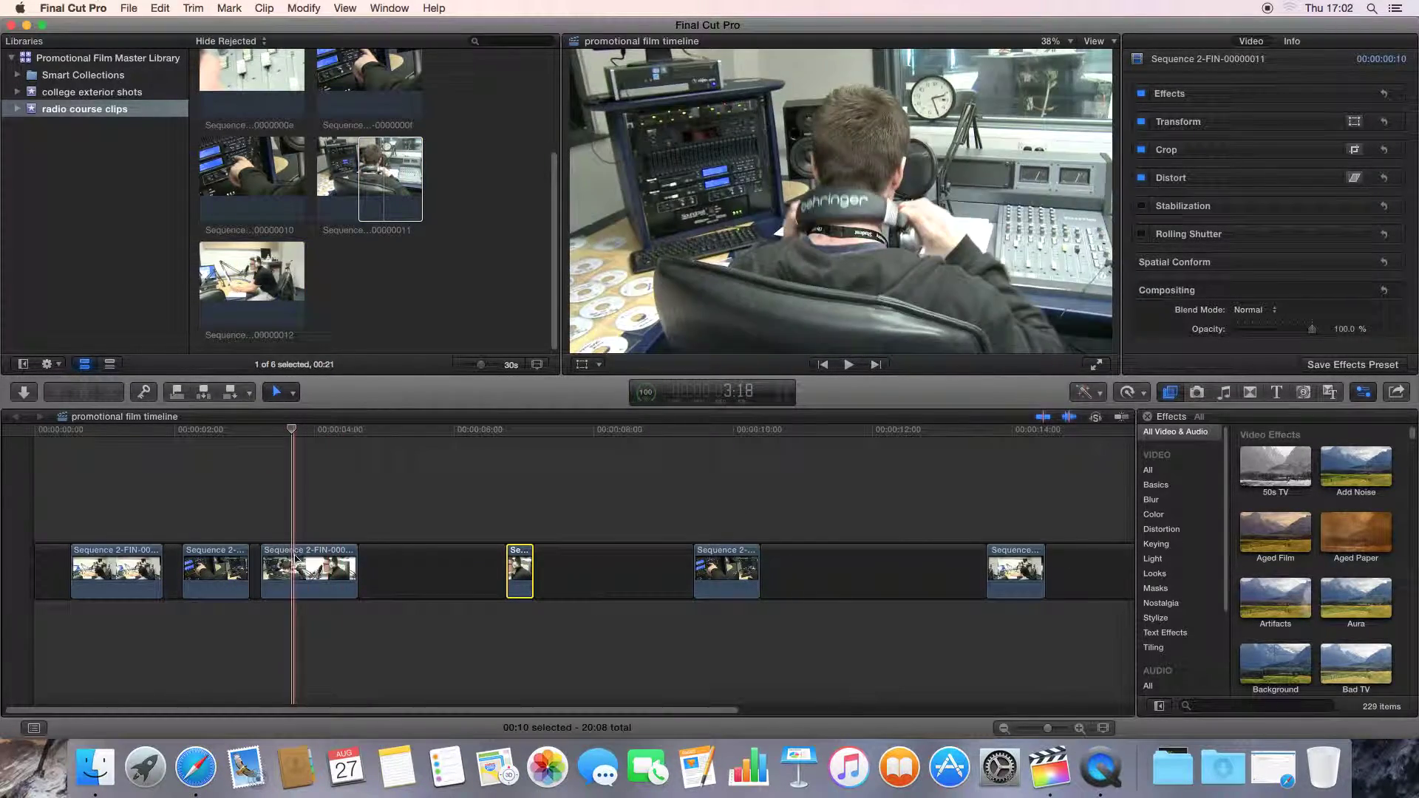
Step: Trim the third clip's end shorter and move the second clip to follow it
mouse_move(281, 435)
left_mouse_down()
mouse_move(260, 443)
mouse_move(358, 434)
mouse_move(289, 436)
left_mouse_up()
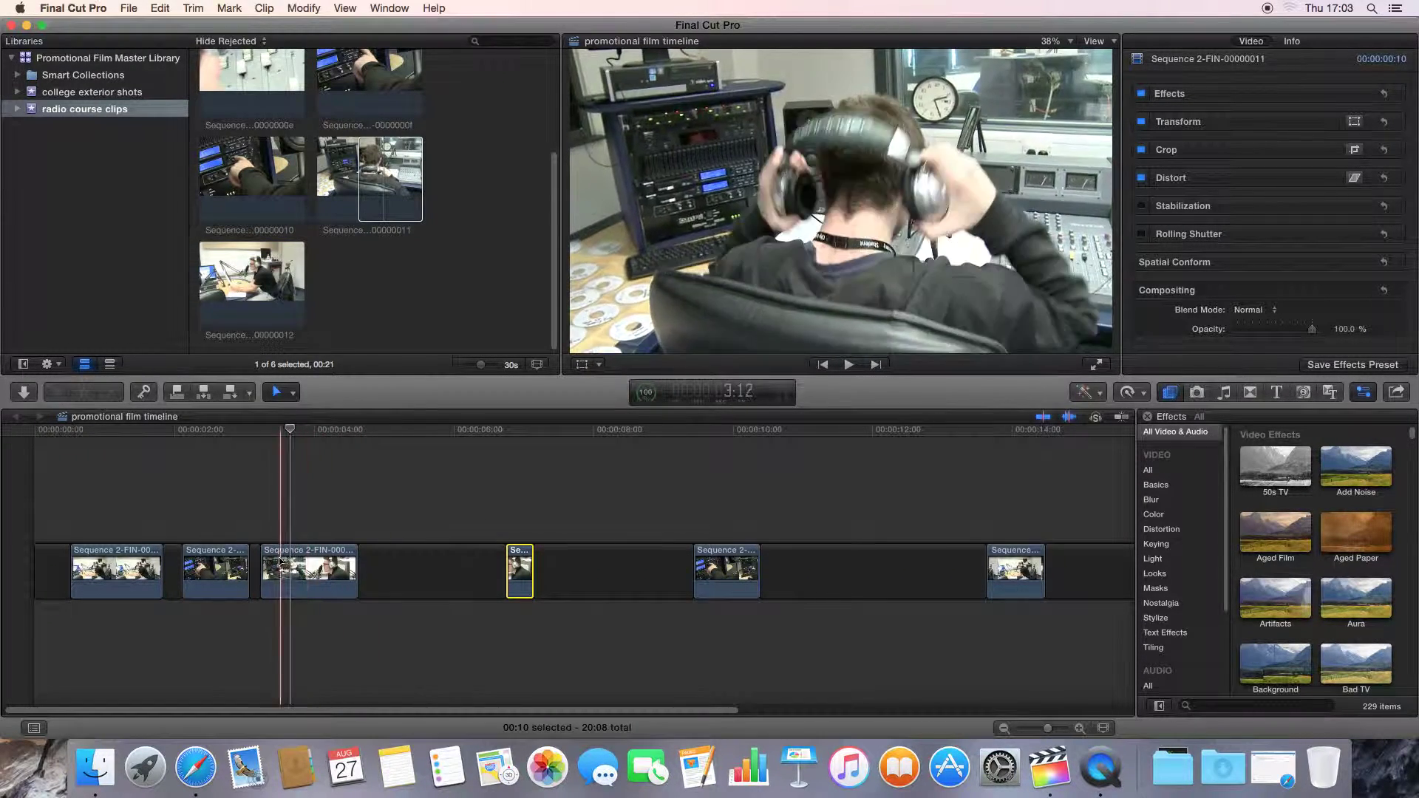
left_click_drag(265, 556, 267, 559)
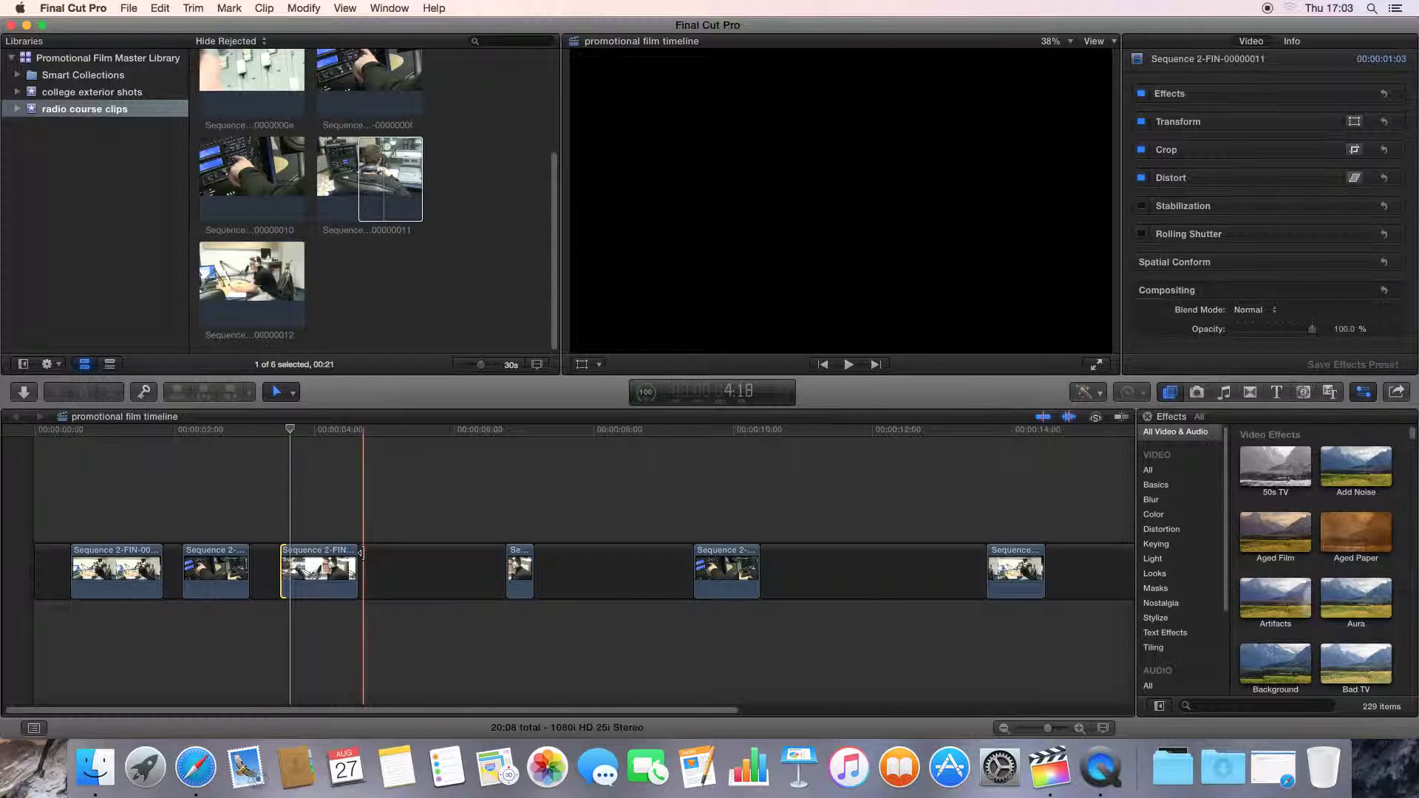
left_click_drag(359, 559, 315, 559)
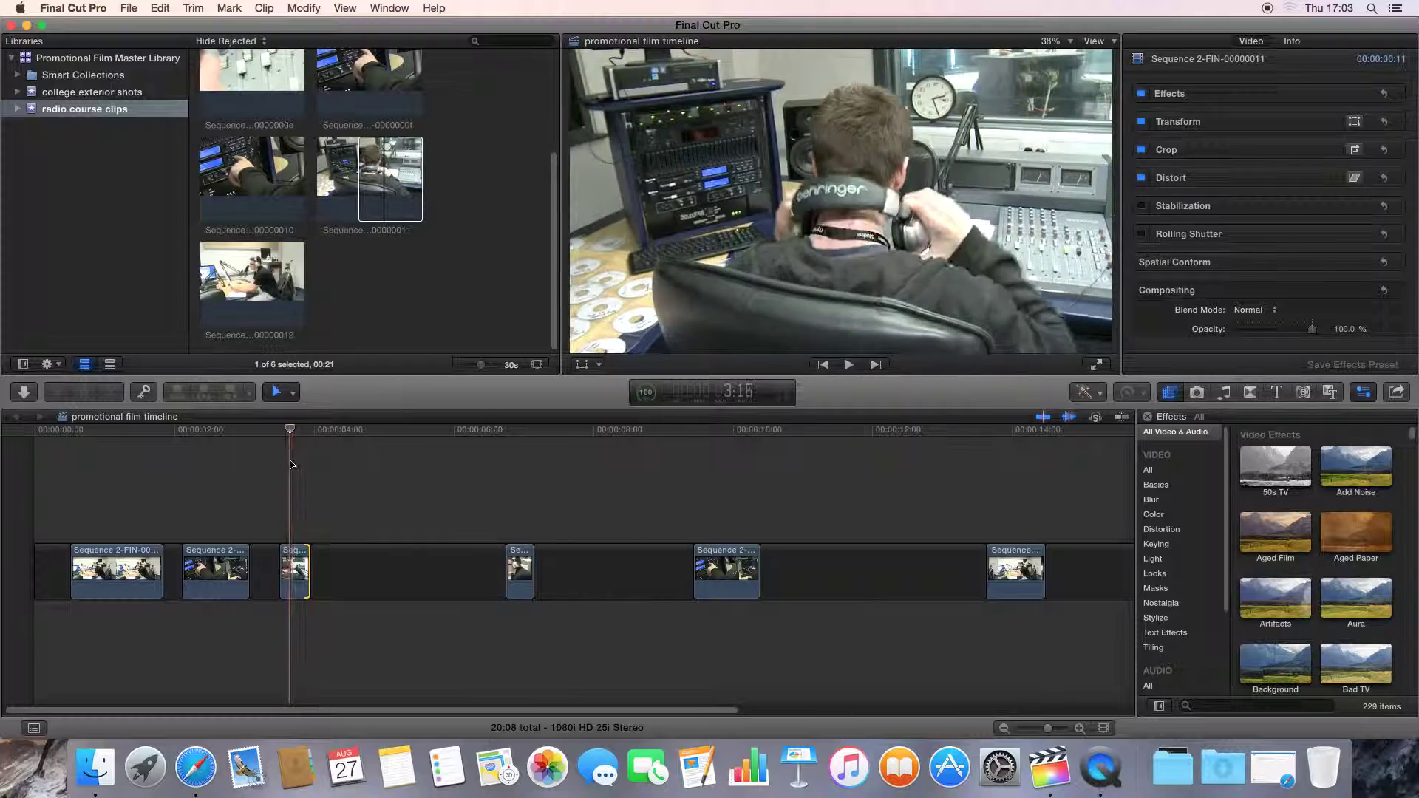
left_click_drag(289, 430, 306, 454)
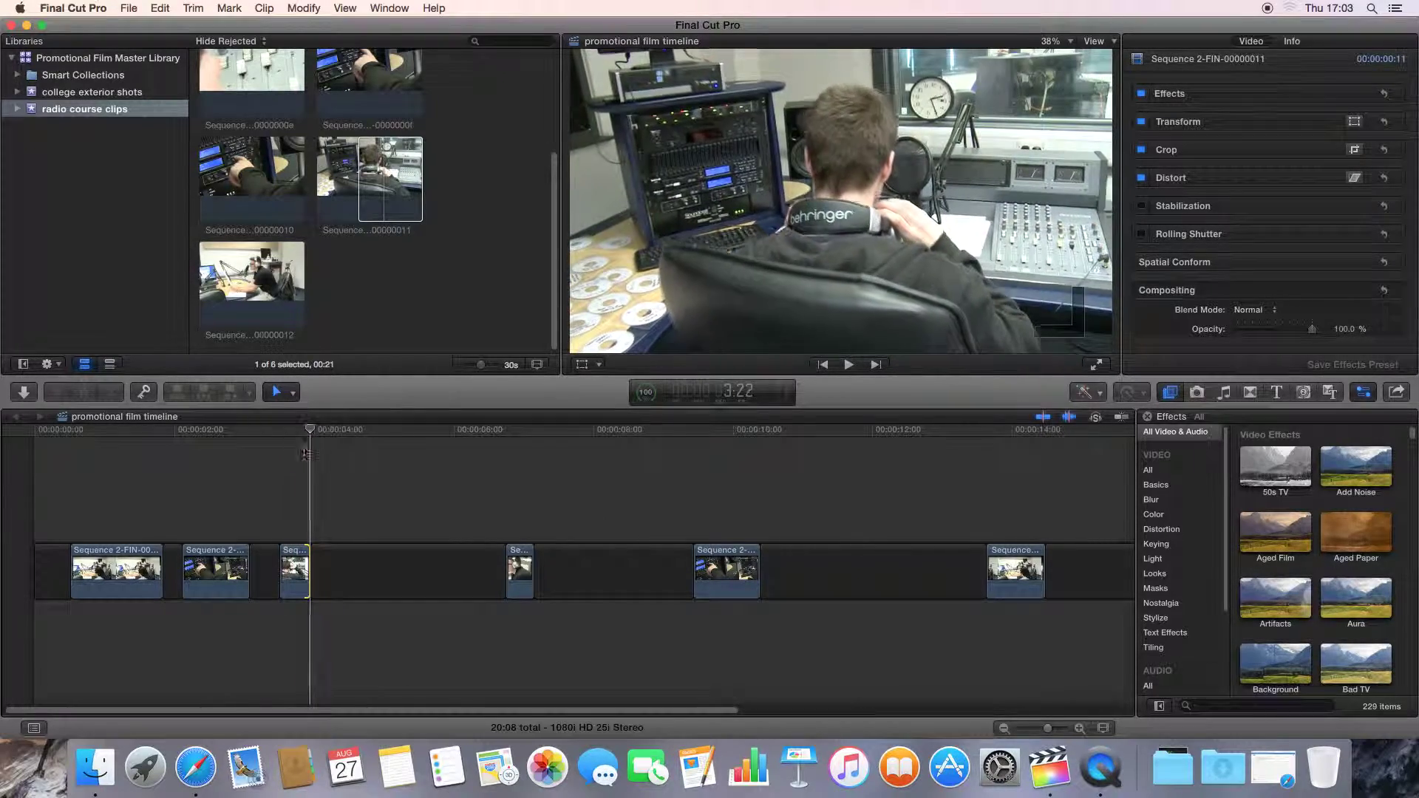
left_click_drag(222, 564, 379, 564)
Step: Drag the six clips edge to edge in order, closing every gap
left_click_drag(137, 562, 248, 560)
left_click_drag(377, 564, 351, 559)
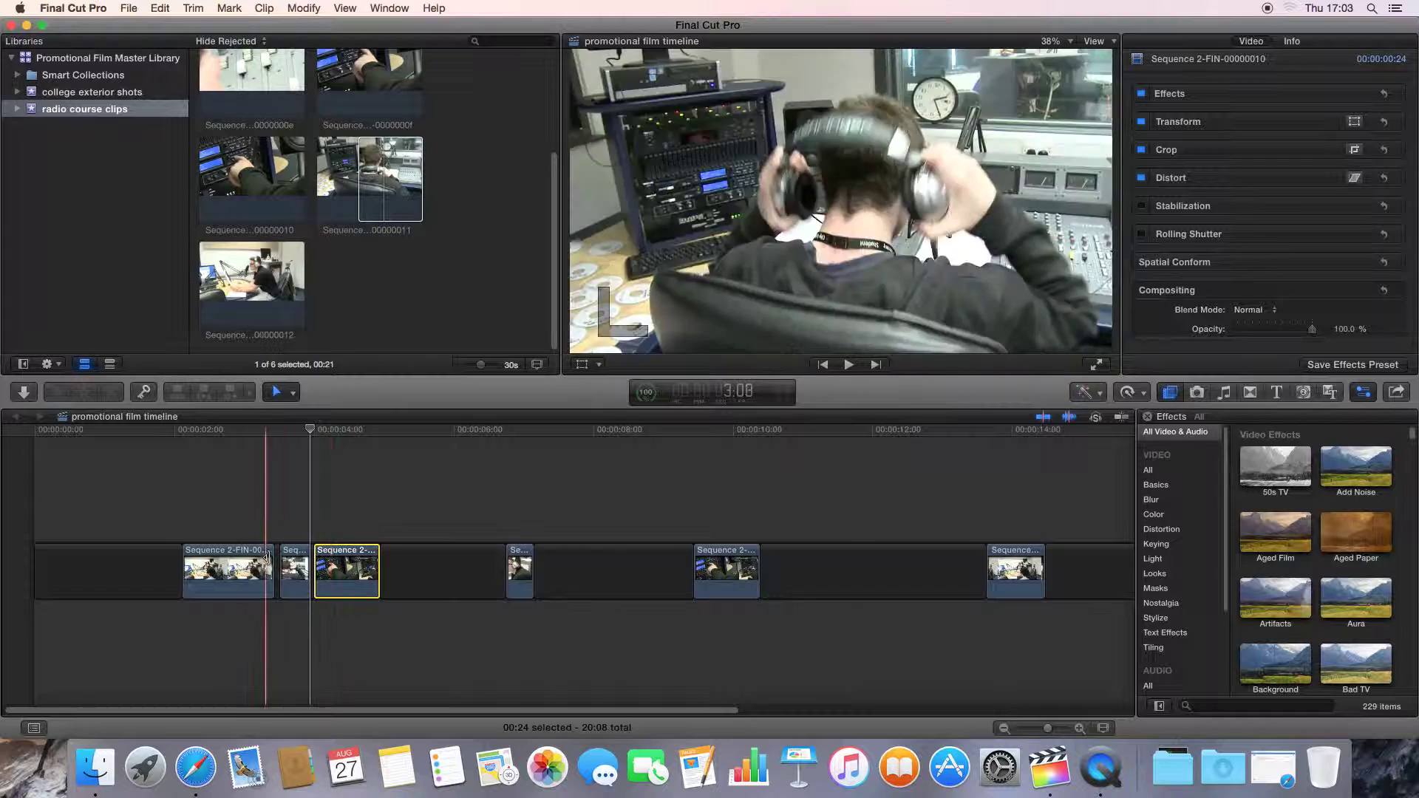
left_click_drag(224, 558, 254, 558)
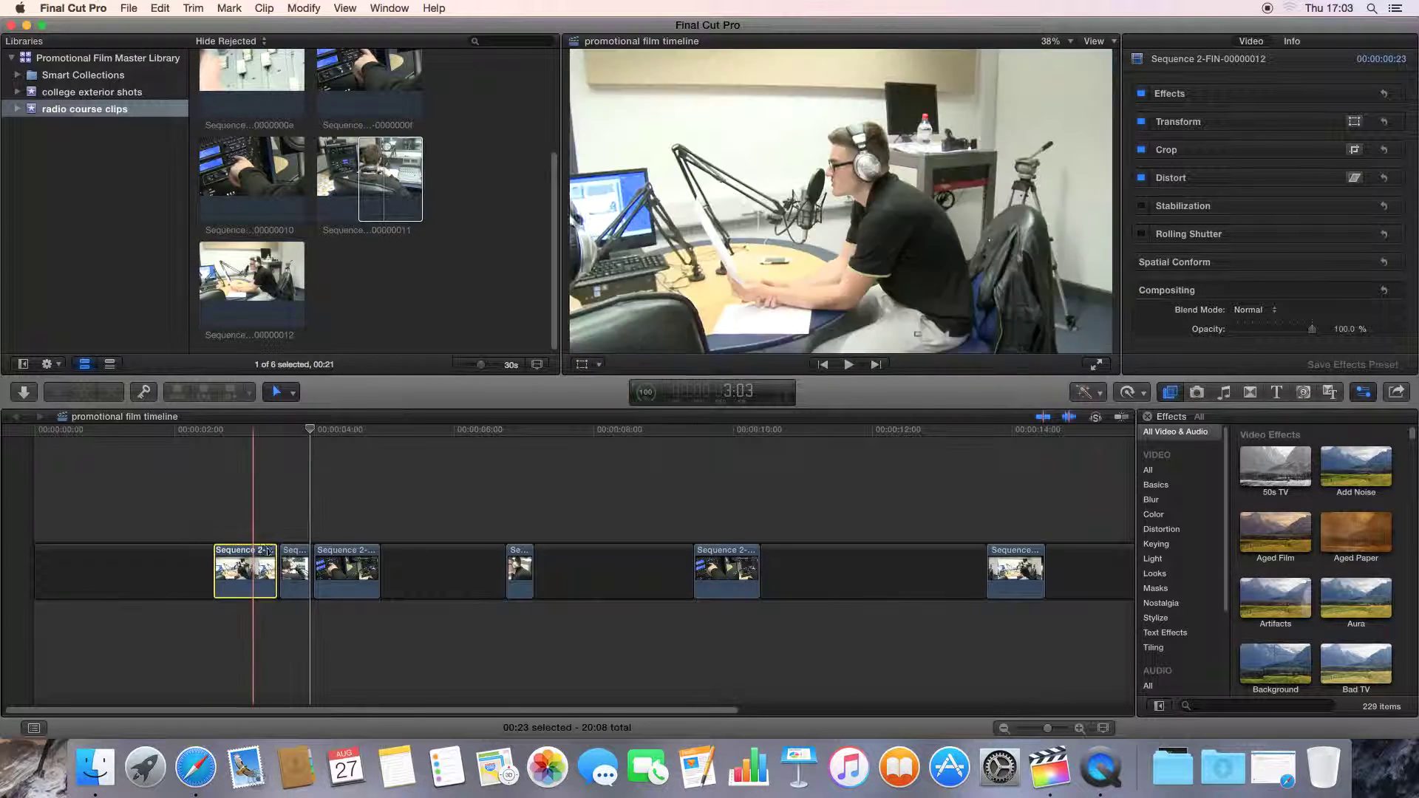
left_click_drag(723, 562, 413, 562)
left_click_drag(520, 561, 457, 562)
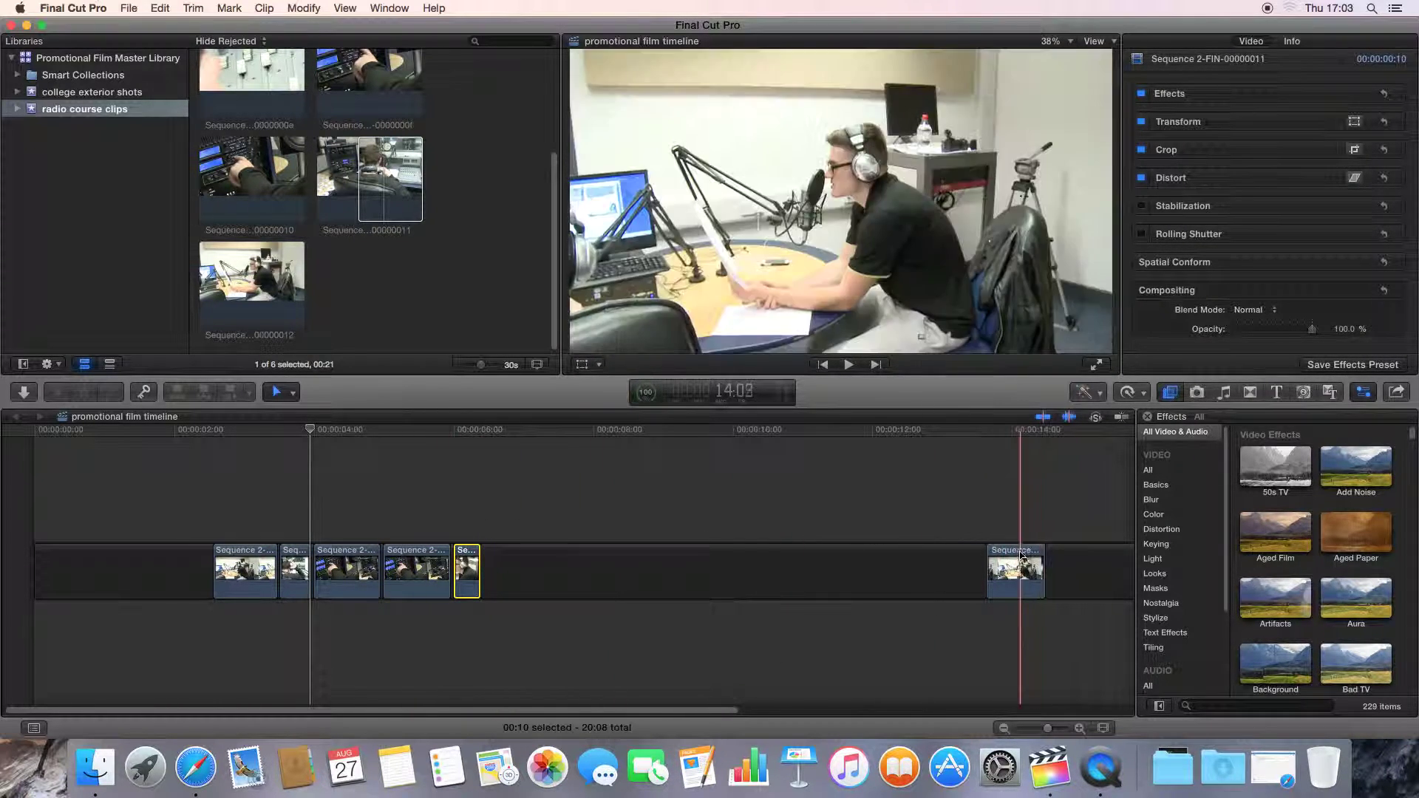
left_click_drag(1020, 569, 500, 571)
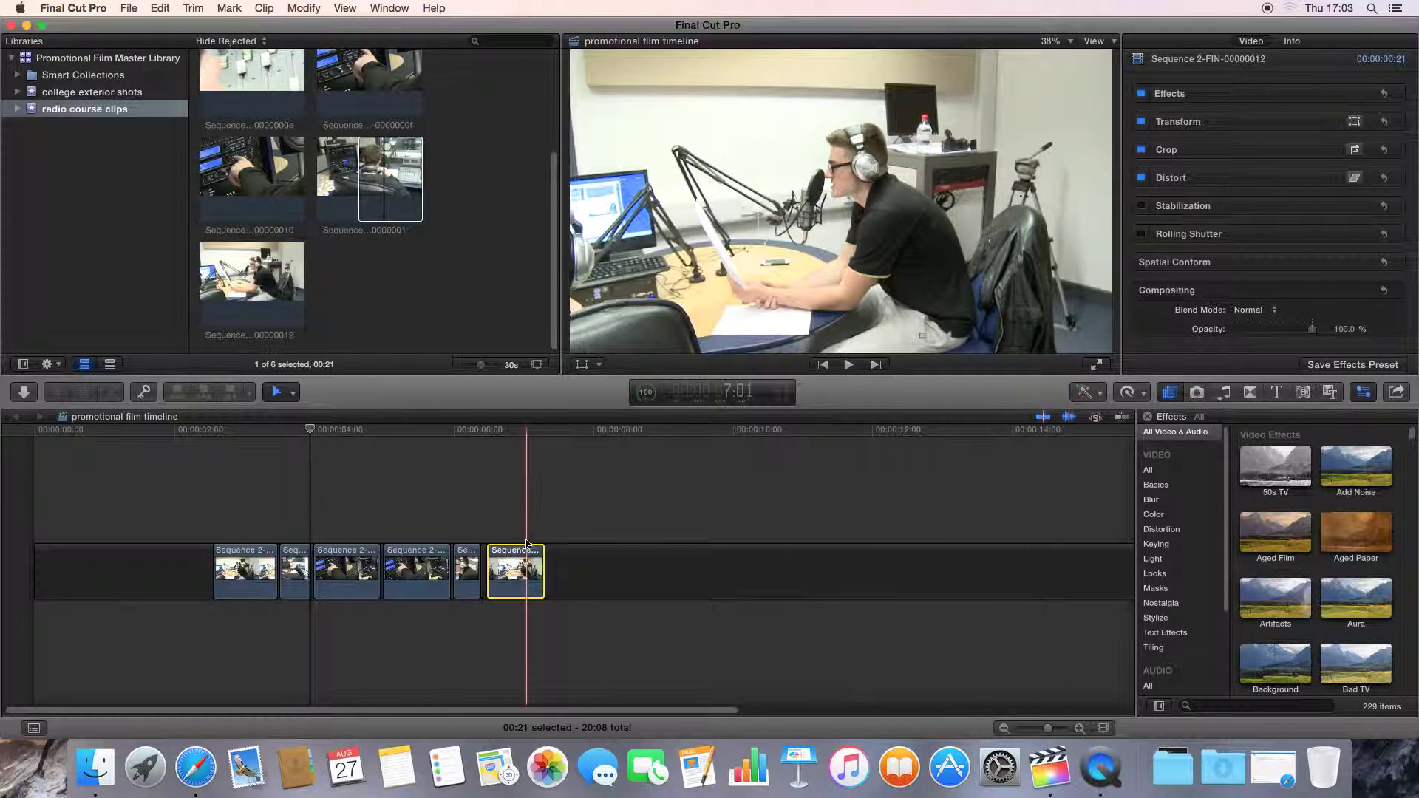